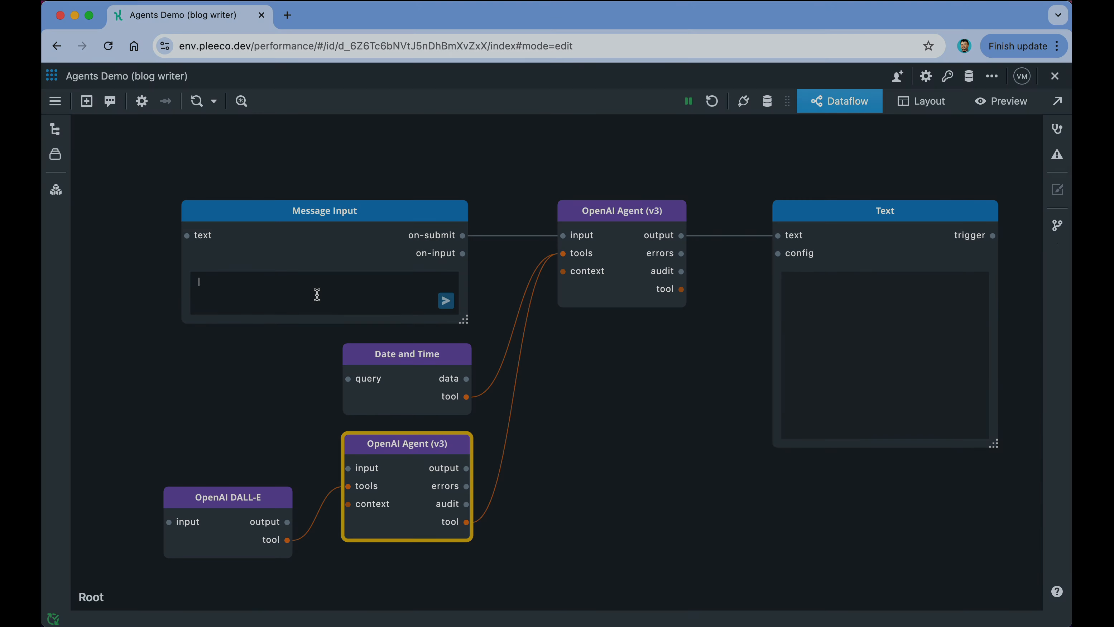
Step: Focus the Message Input text box to start the blog article request
left_click(316, 295)
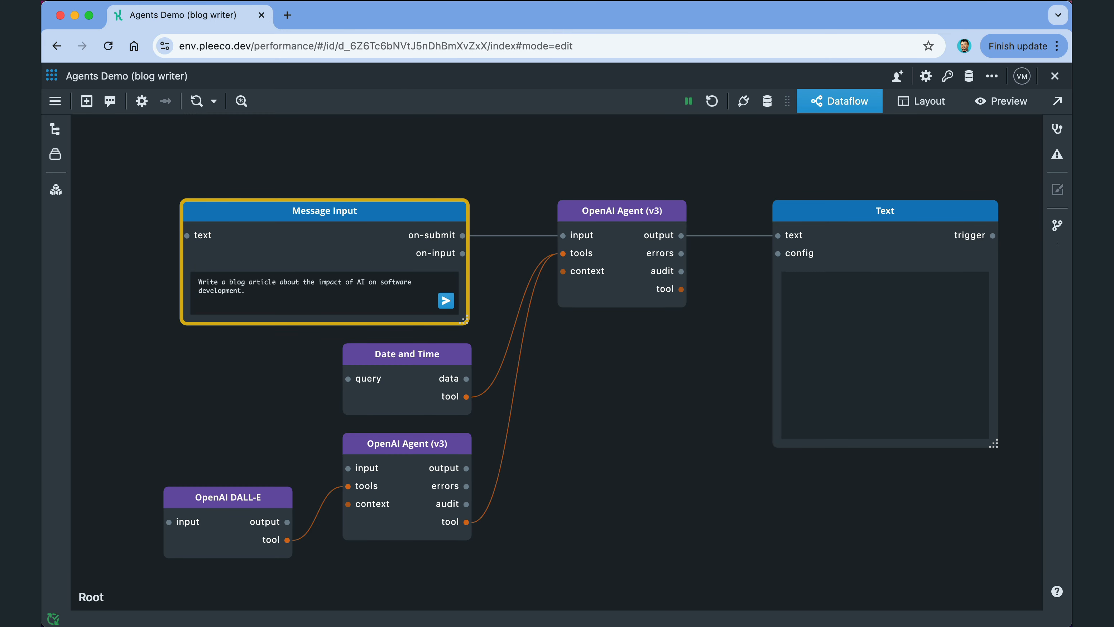
Step: Submit the request and read the generated article 'The Transformative Impact of AI on Software Development' in the Text node
key("Return")
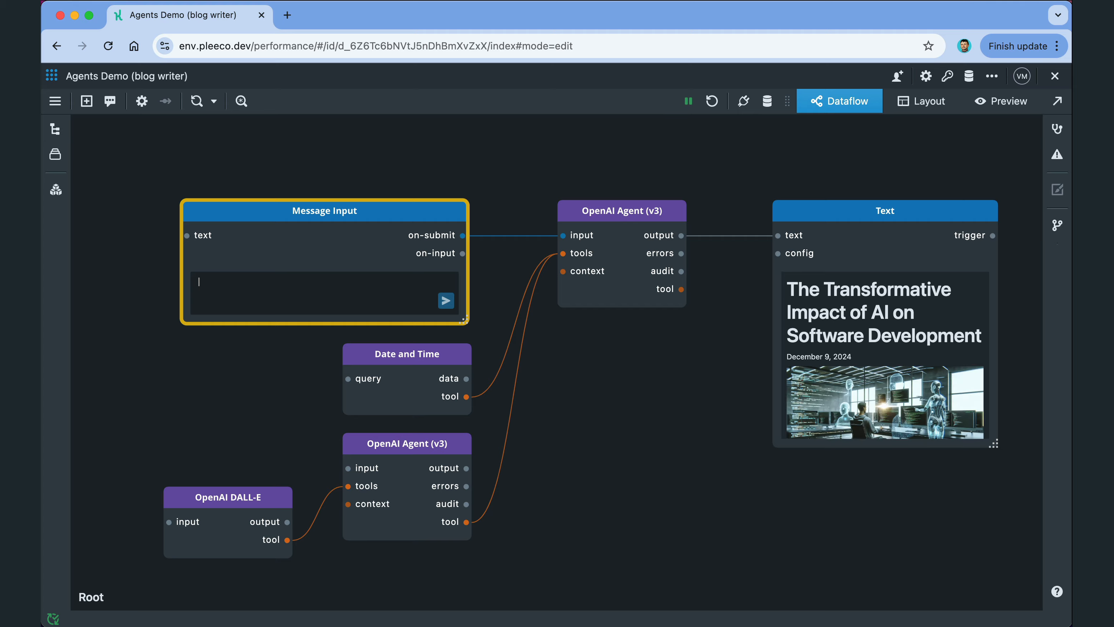
double_click(867, 215)
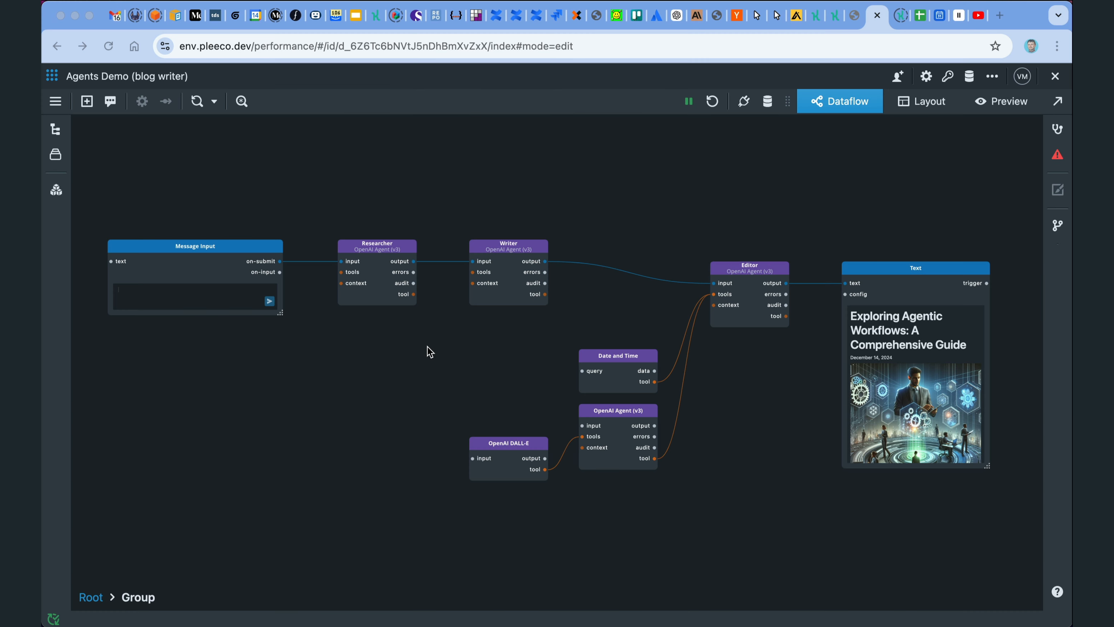
left_click(375, 264)
left_click(511, 265)
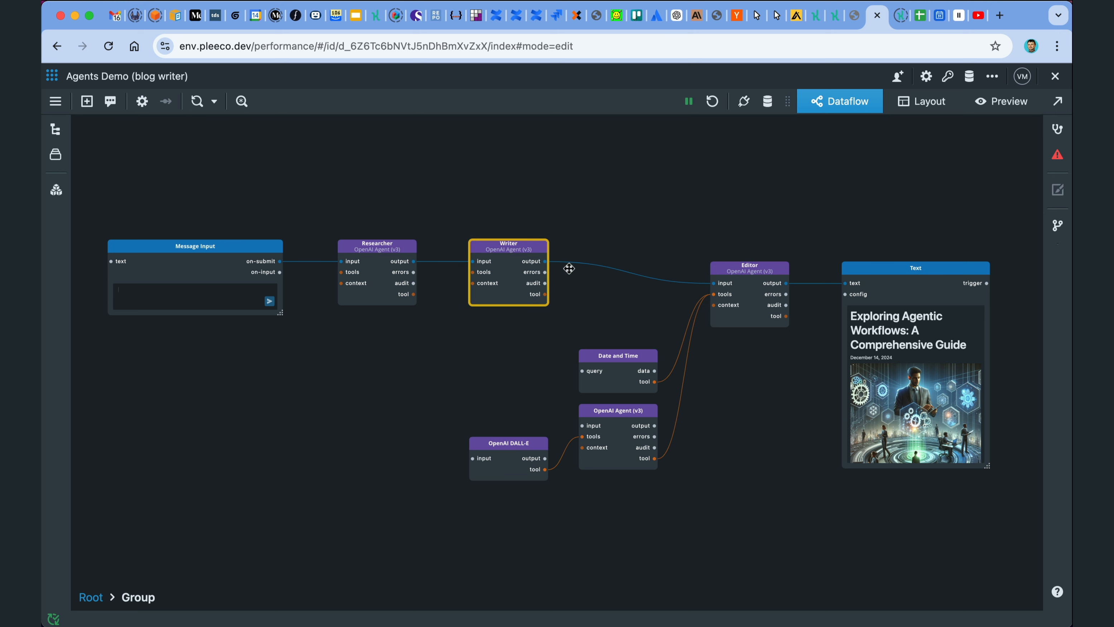
left_click(754, 287)
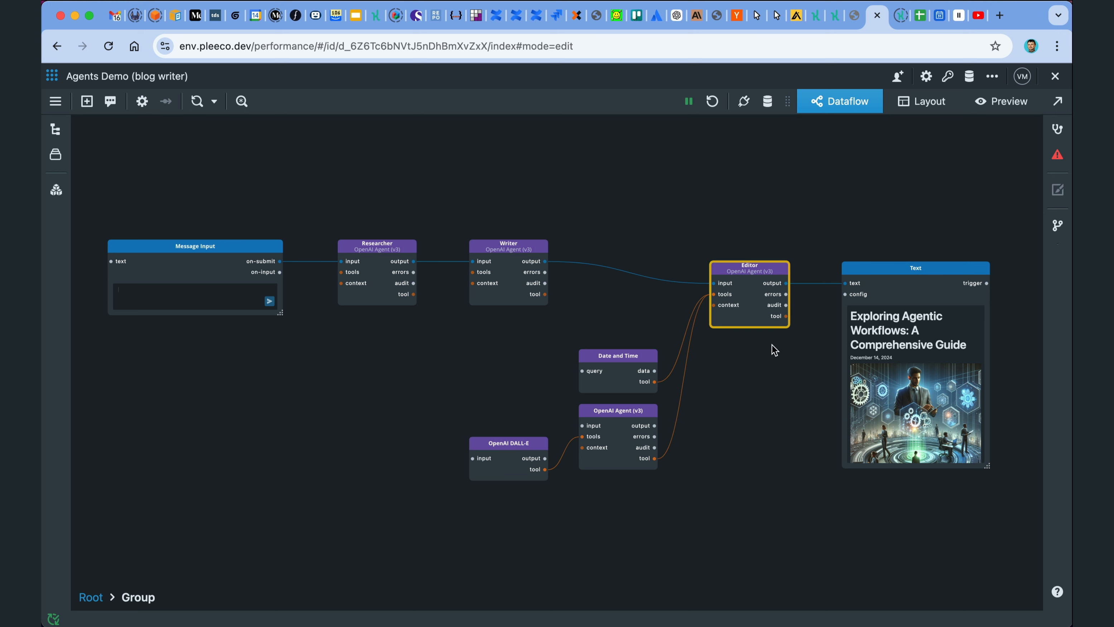
left_click(628, 370)
left_click(625, 420)
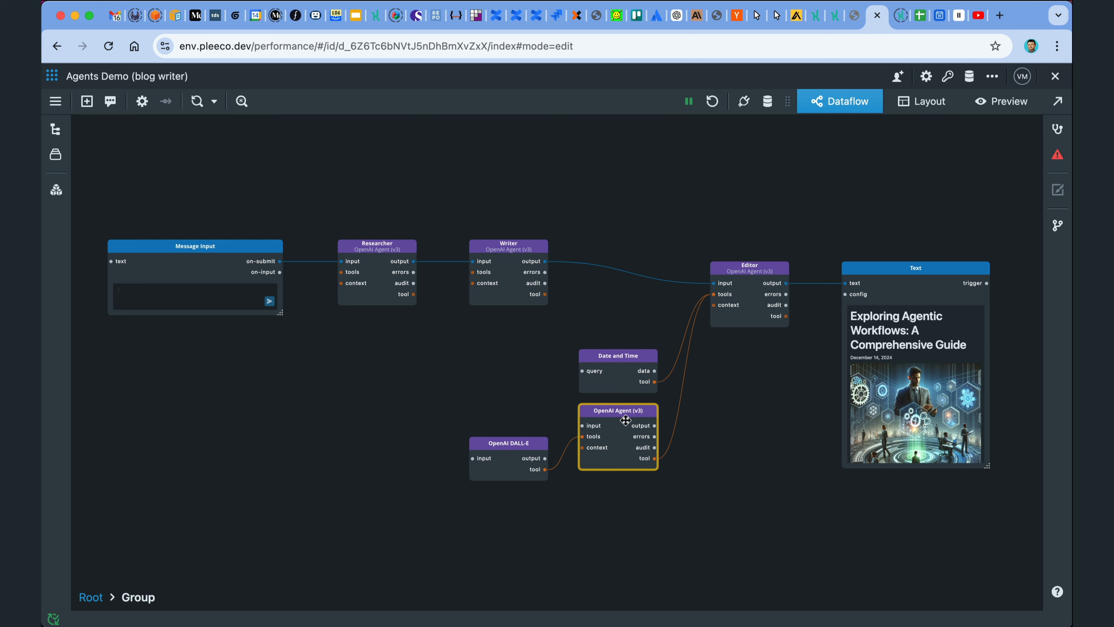
left_click(510, 451)
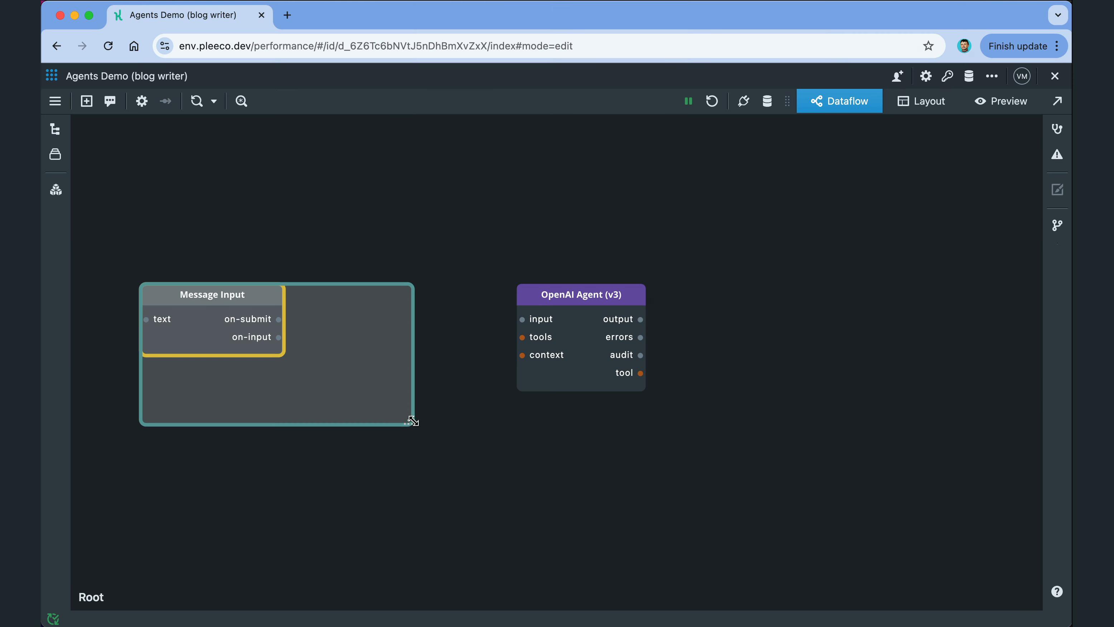
Step: Wire Message Input into the agent and the agent's output into an enlarged Text node
left_click_drag(422, 319, 524, 322)
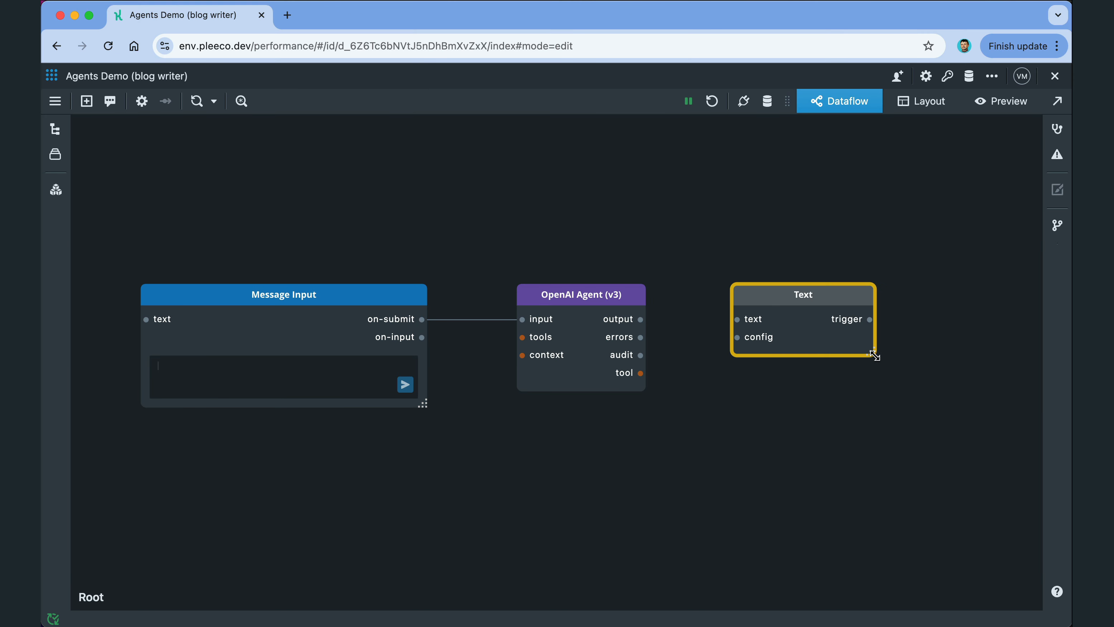
left_click_drag(874, 355, 954, 529)
left_click_drag(640, 319, 738, 321)
Step: Name the agent Blog Writer, set its model to gpt-4o, and paste its pre-prompt
double_click(569, 288)
type("Blog Writer")
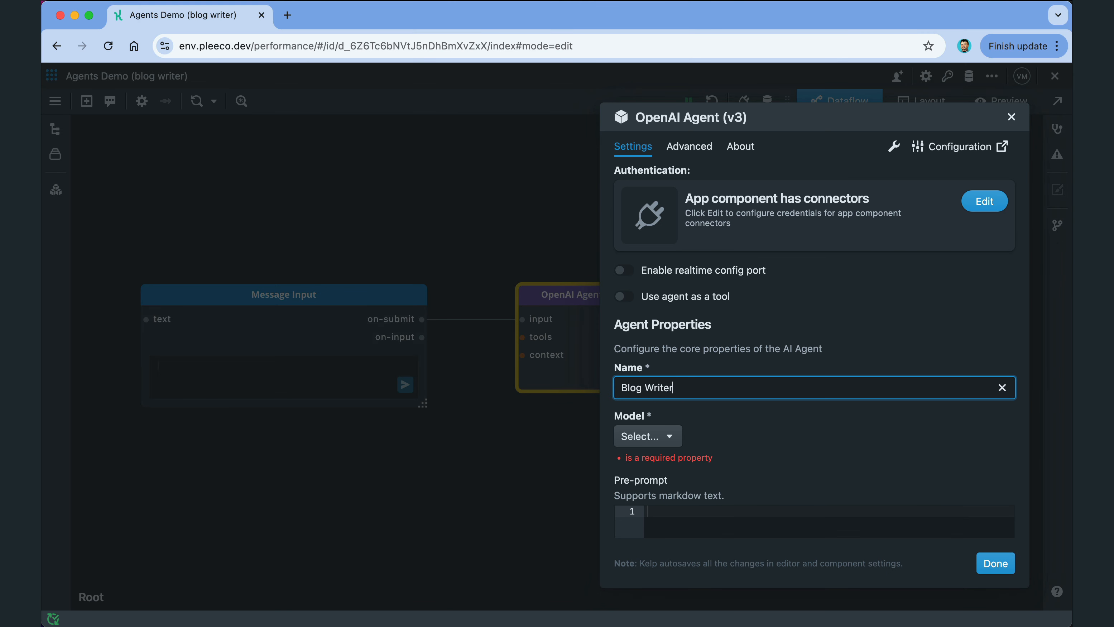
scroll(795, 430, "down", 5)
left_click(666, 248)
left_click(658, 307)
type("You are a talented blog writer tasked to write a blog article.")
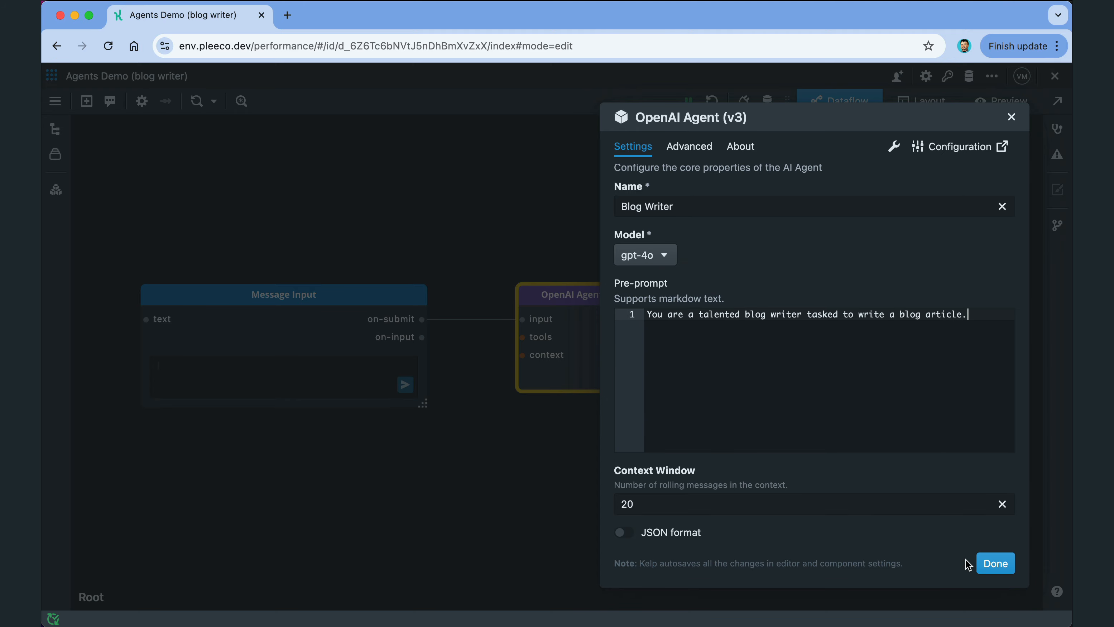
left_click(995, 563)
Step: Send the pasted article request, read the result, and show the Airtable API Agent's audit events
left_click(339, 301)
type("I need a blog article about the impact of AI on software development")
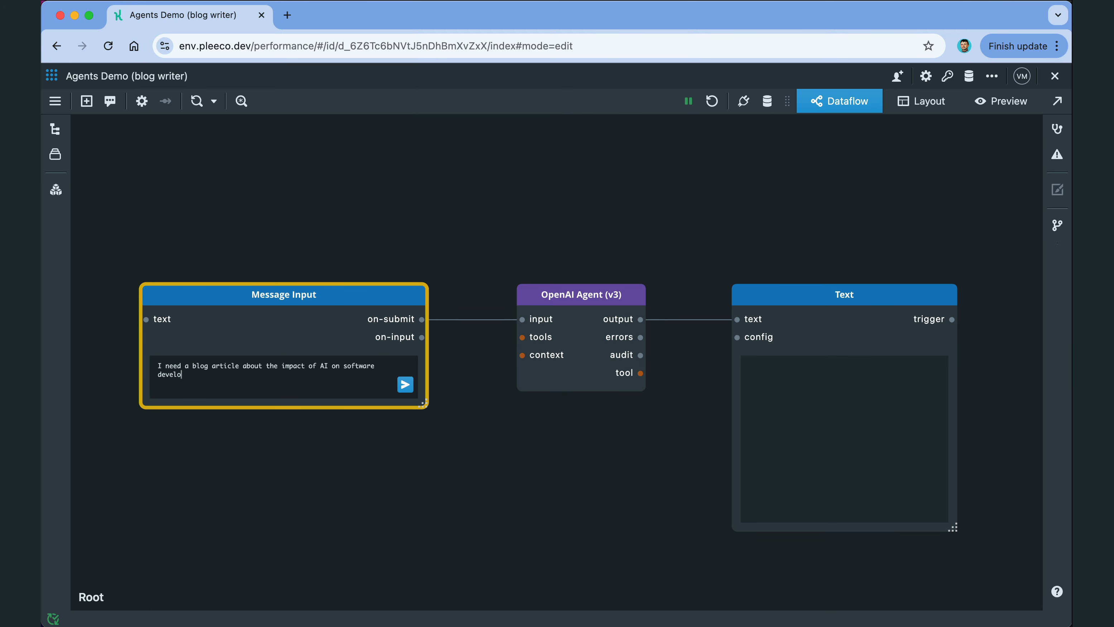
left_click(405, 384)
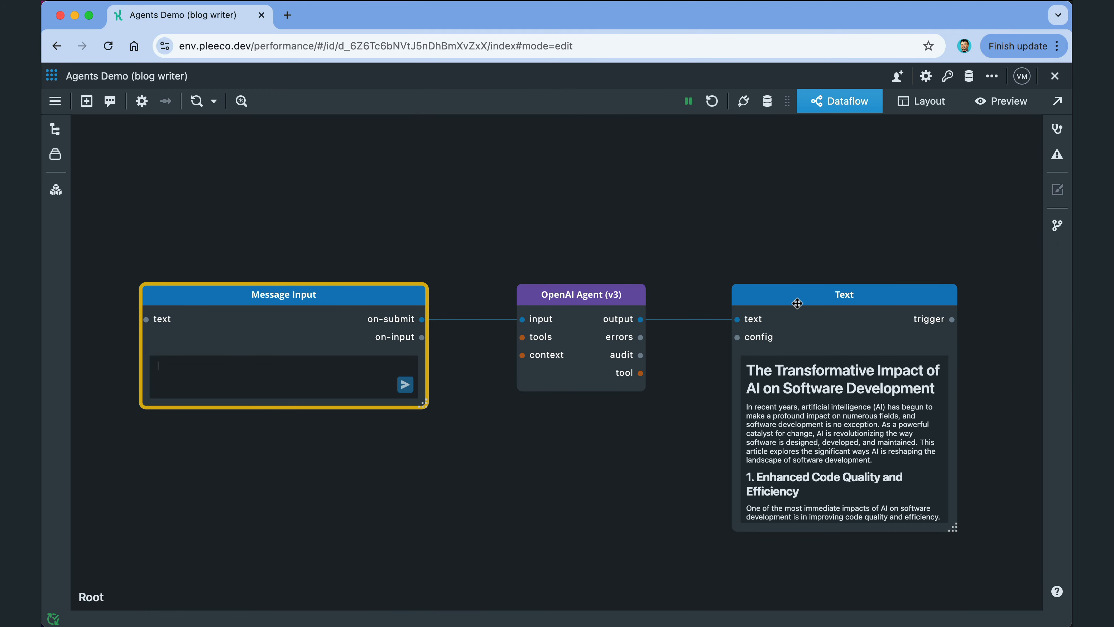
double_click(796, 302)
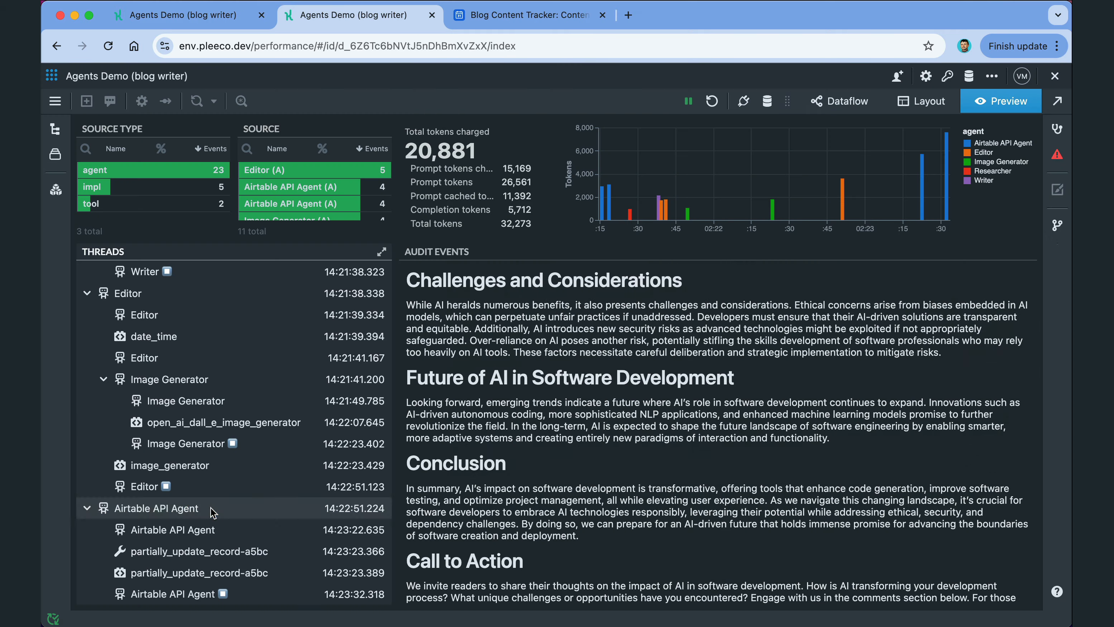
left_click(212, 509)
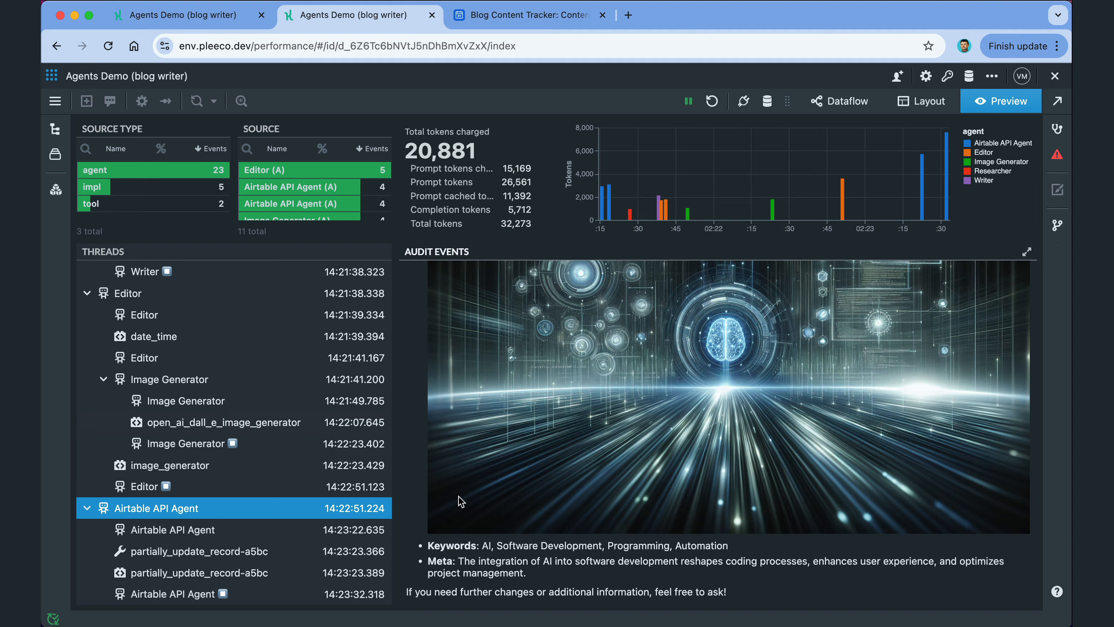
scroll(461, 500, "up", 15)
scroll(461, 500, "down", 3)
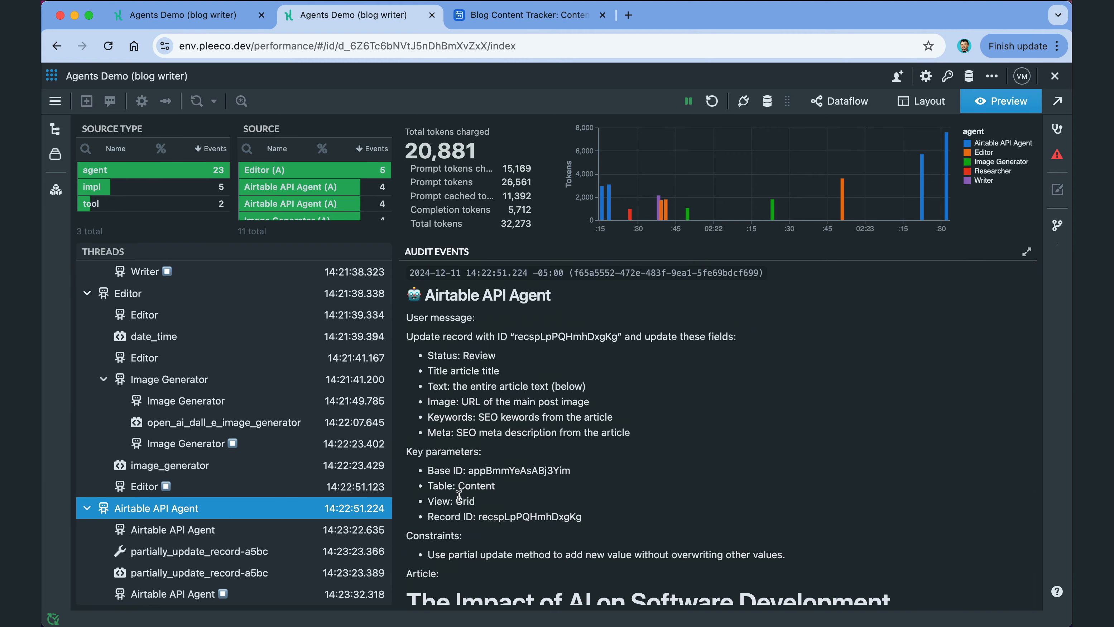
scroll(459, 496, "down", 15)
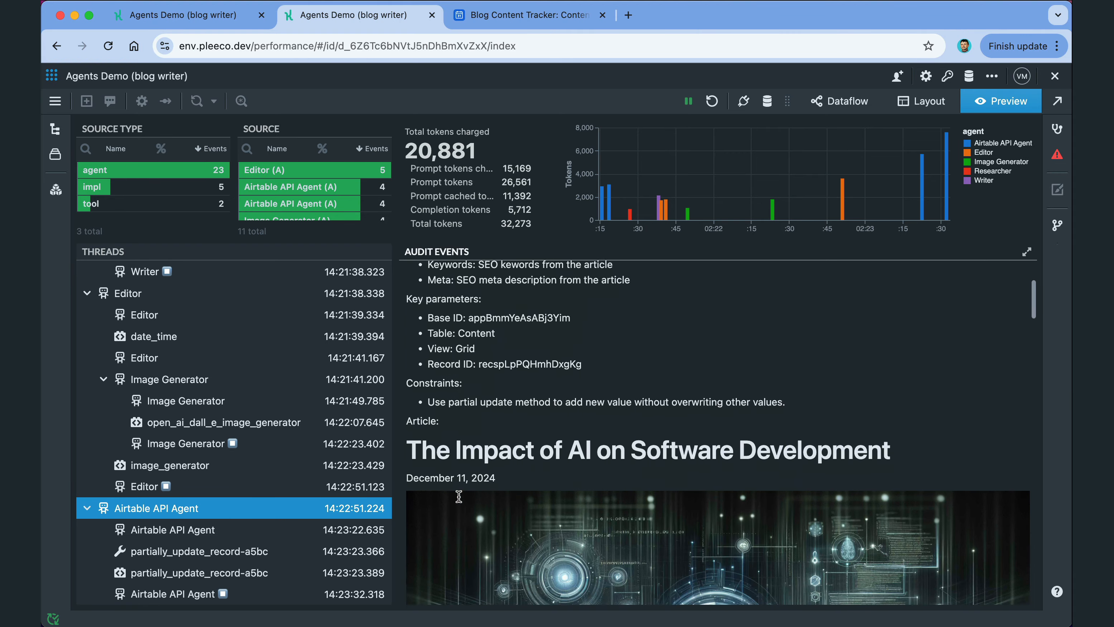
scroll(458, 496, "down", 20)
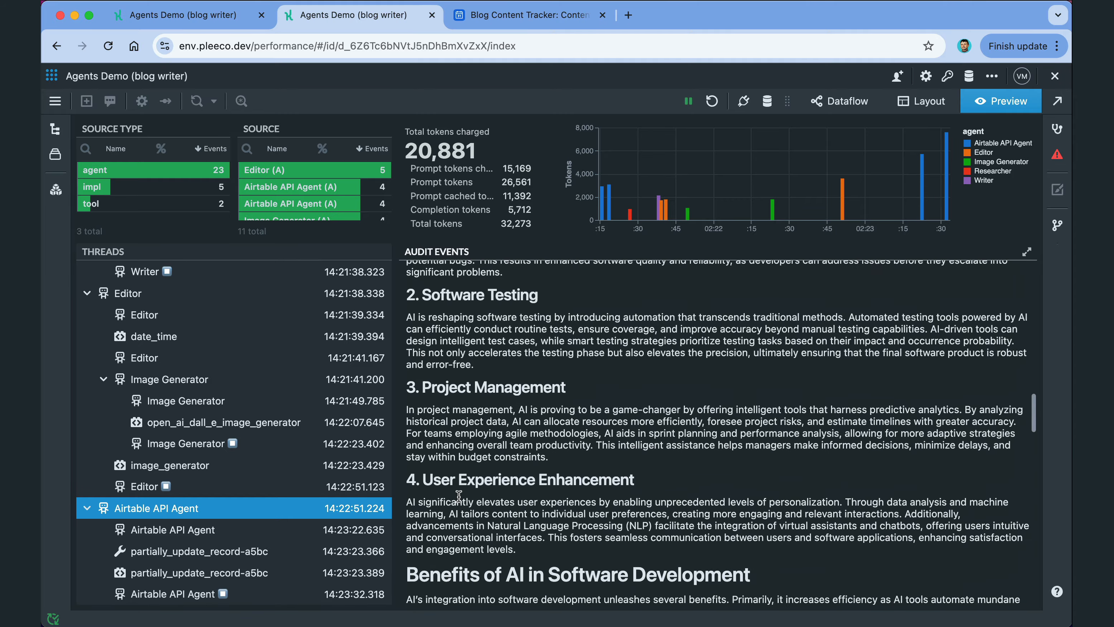
scroll(459, 496, "down", 5)
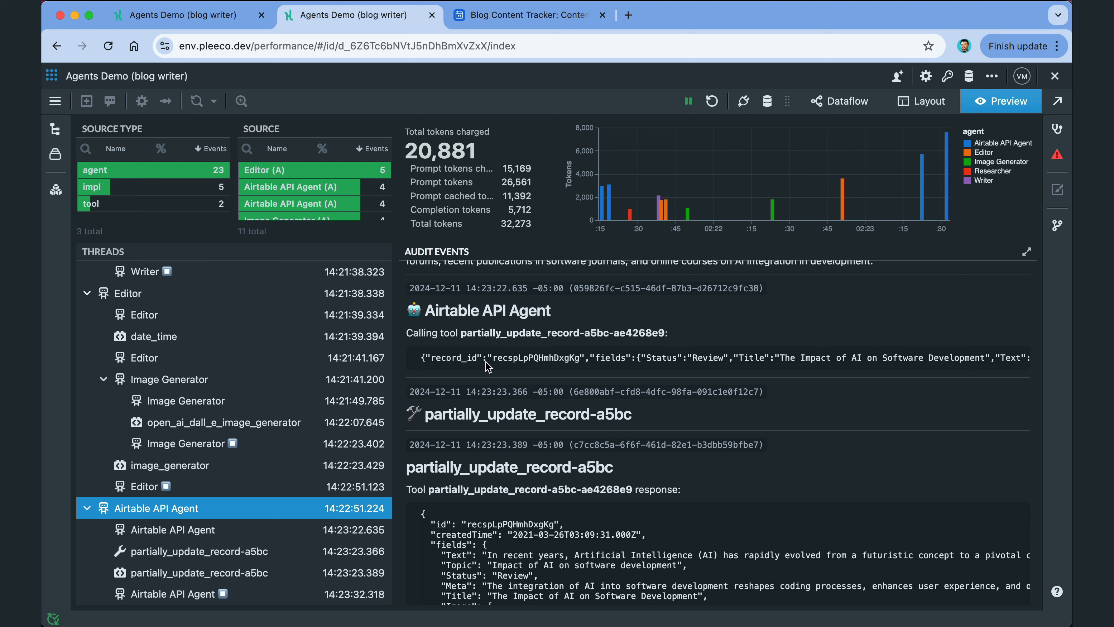
scroll(486, 362, "down", 5)
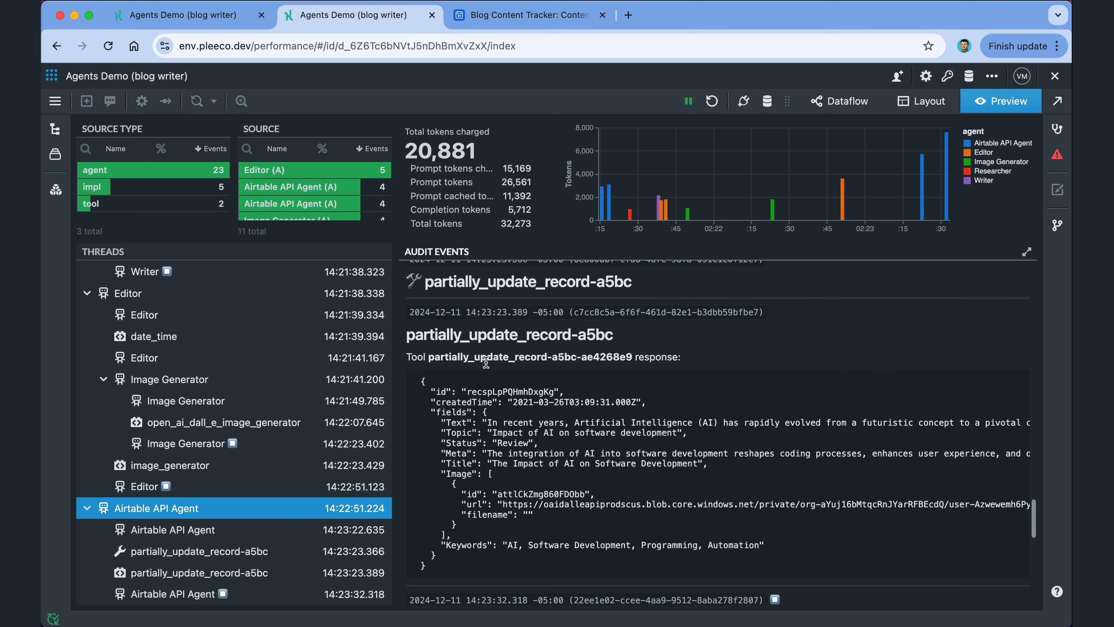
scroll(485, 362, "down", 3)
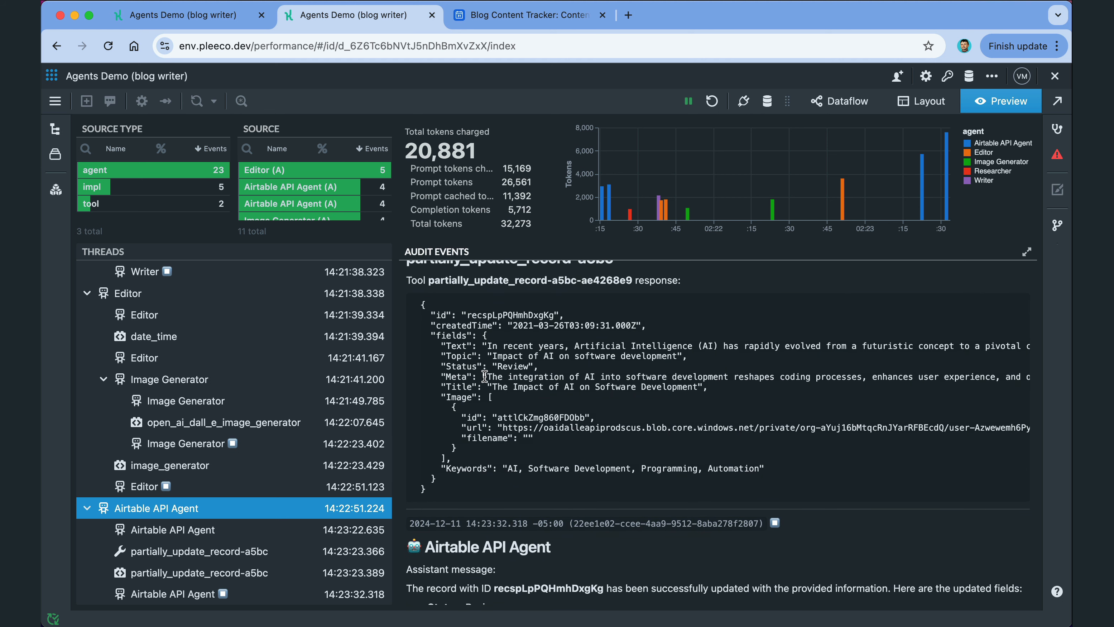
scroll(485, 376, "down", 2)
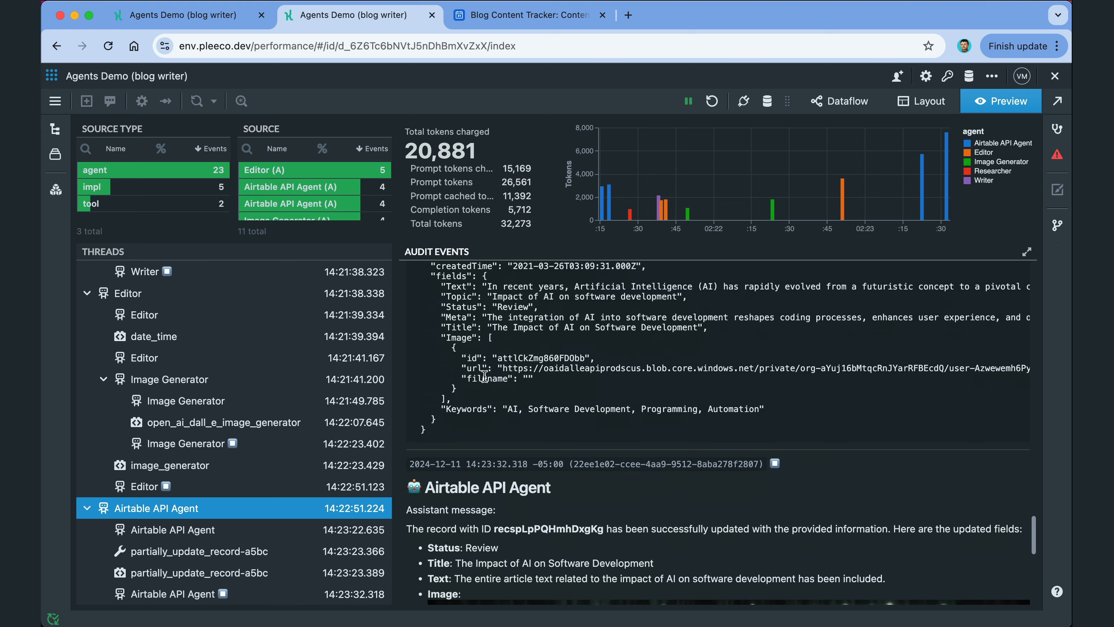
scroll(483, 376, "down", 4)
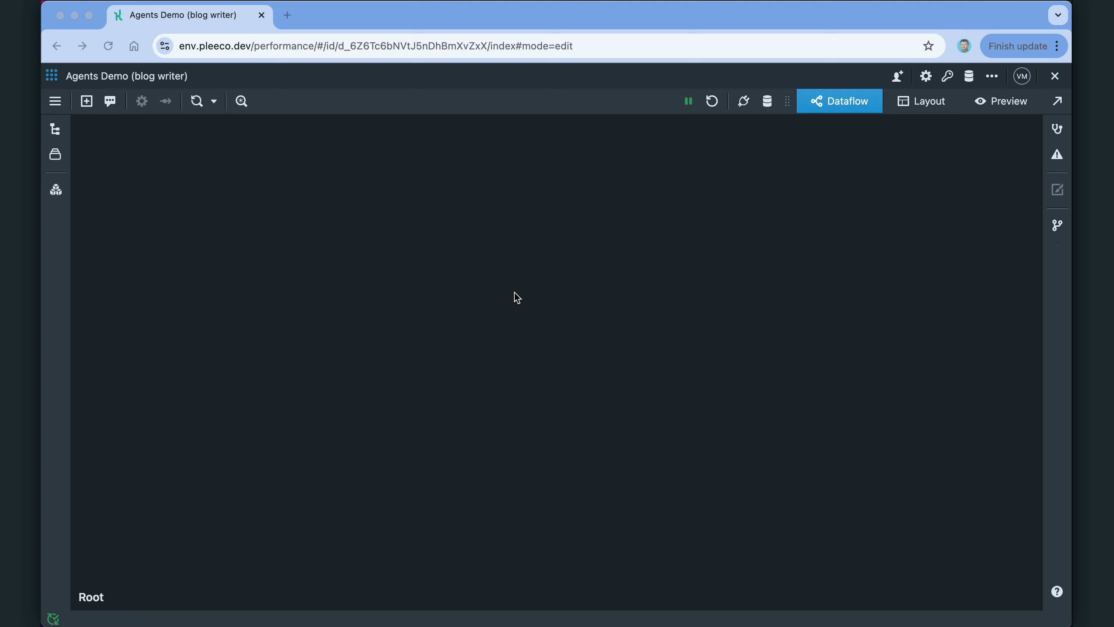
Step: Place an OpenAI Agent (v3) from App Components > AI > Agents on the canvas
double_click(514, 292)
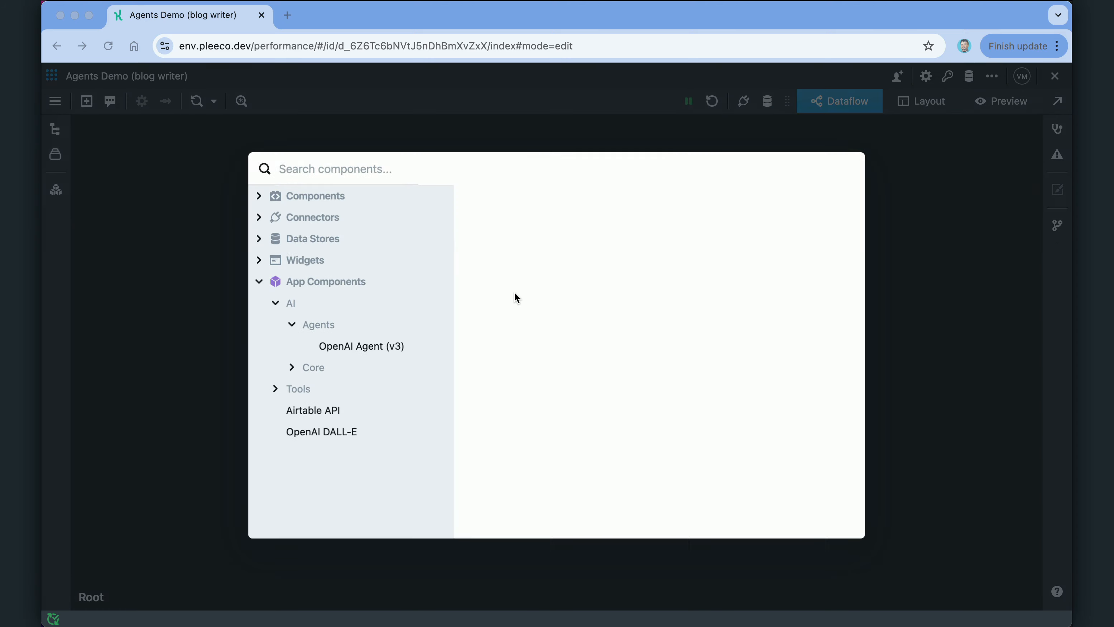
left_click(329, 281)
left_click(275, 303)
left_click(291, 324)
left_click(335, 346)
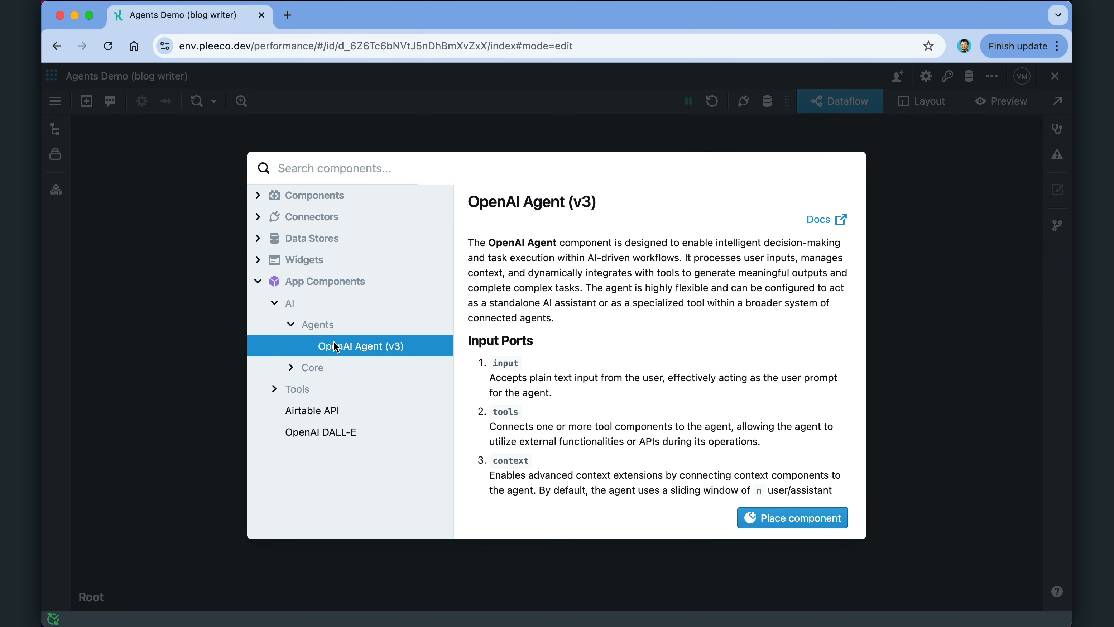
left_click(761, 519)
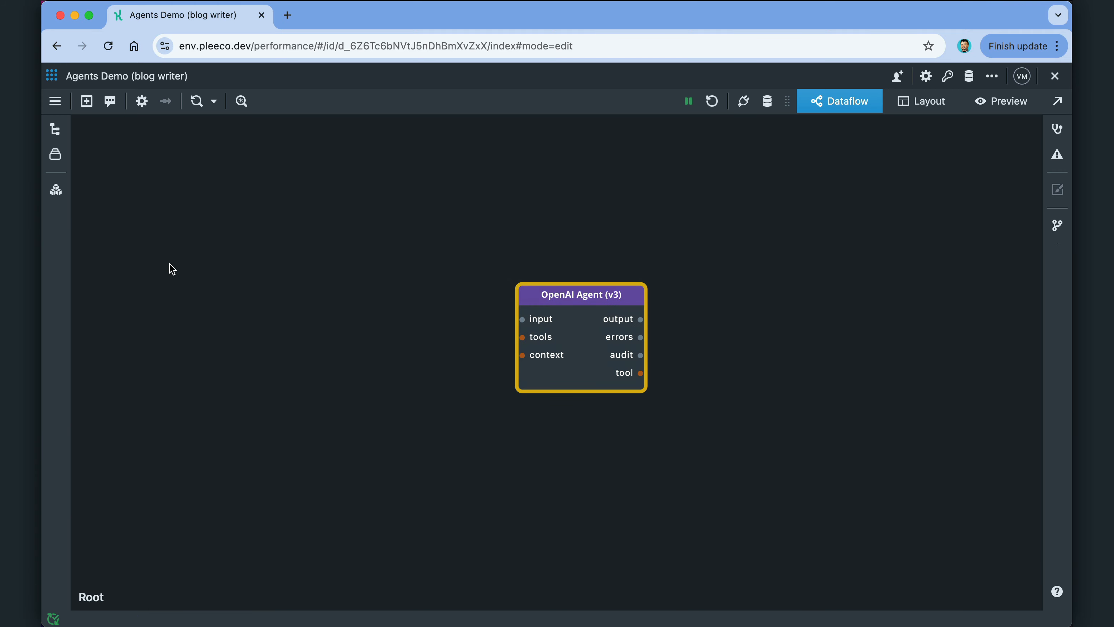
Step: Add an enlarged Message Input left of the agent, wiring on-submit to its input
double_click(158, 293)
type("inp")
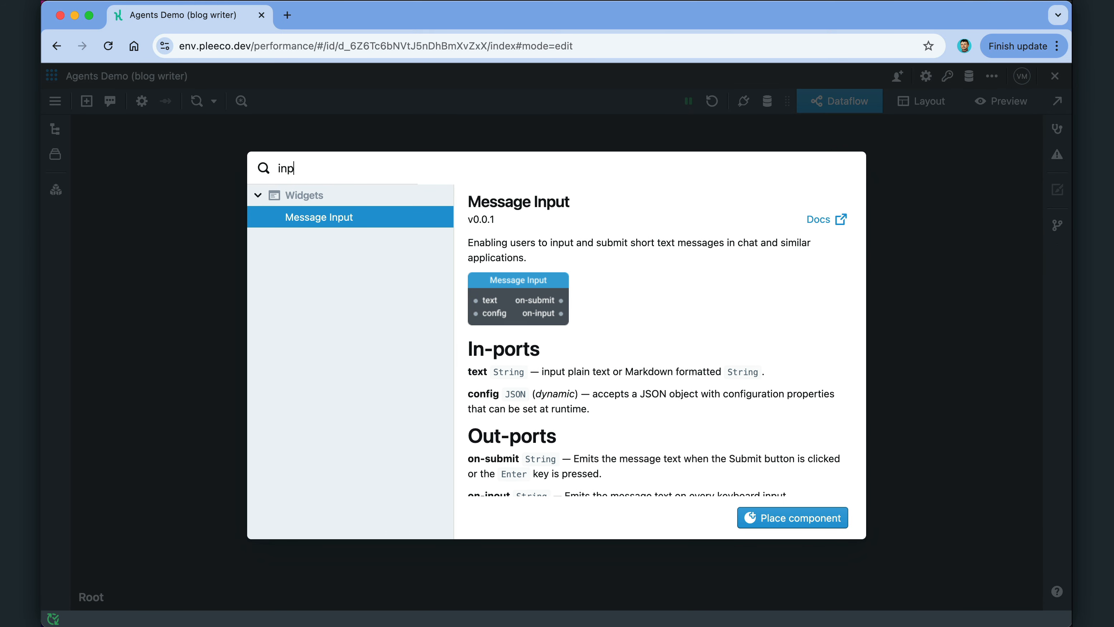
left_click(772, 517)
left_click_drag(308, 281, 255, 299)
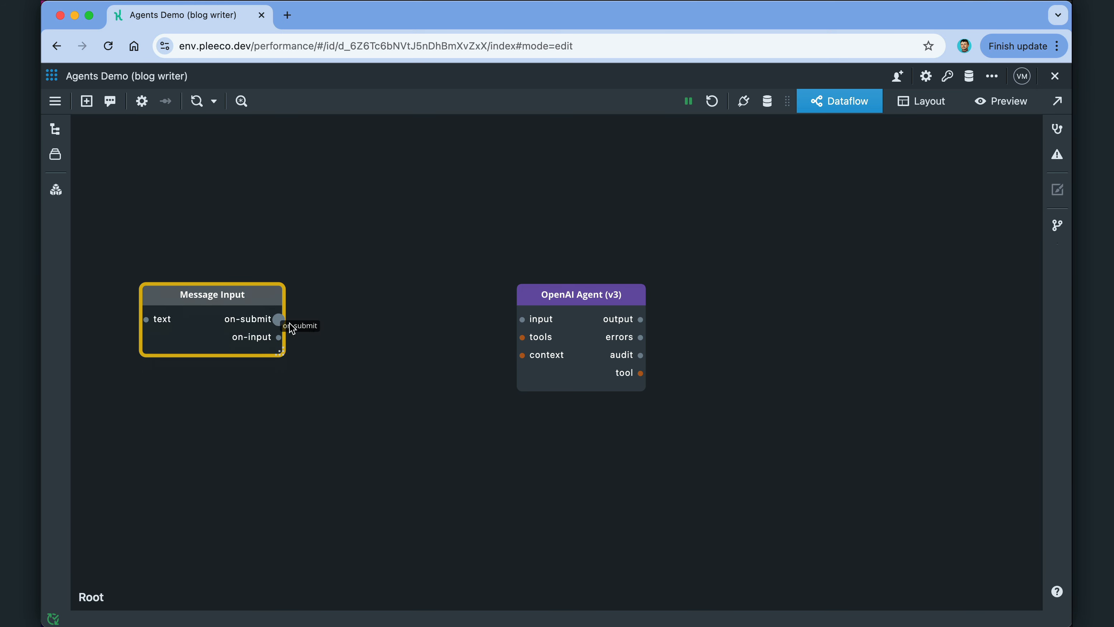
left_click_drag(281, 353, 422, 416)
left_click_drag(424, 318, 522, 319)
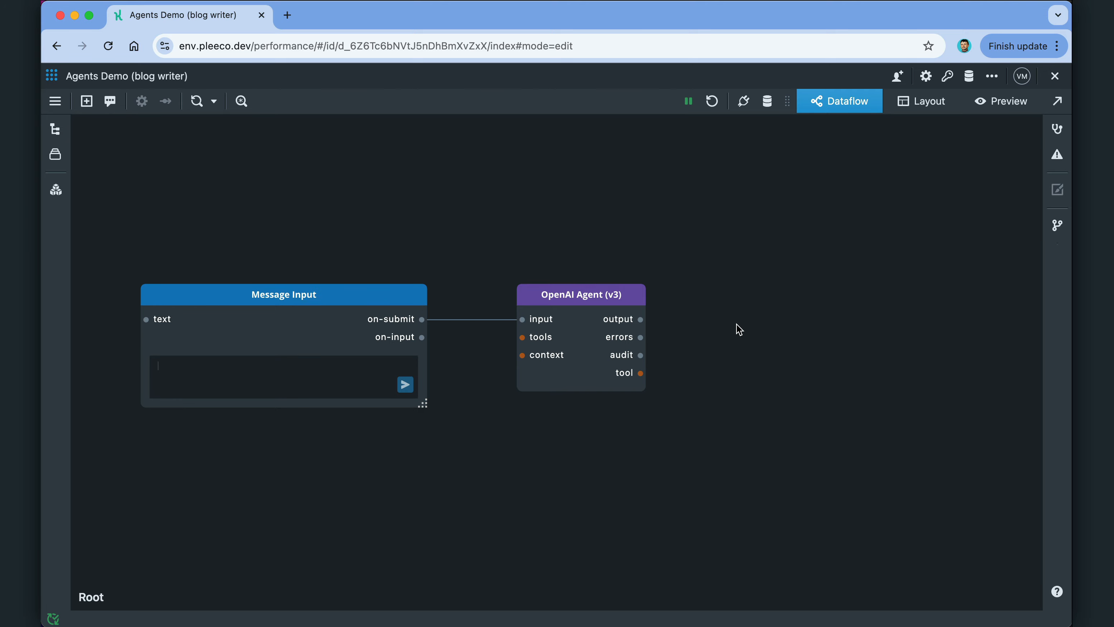
Step: Add an enlarged Text node right of the agent and connect the agent's output to it
double_click(752, 327)
type("tex")
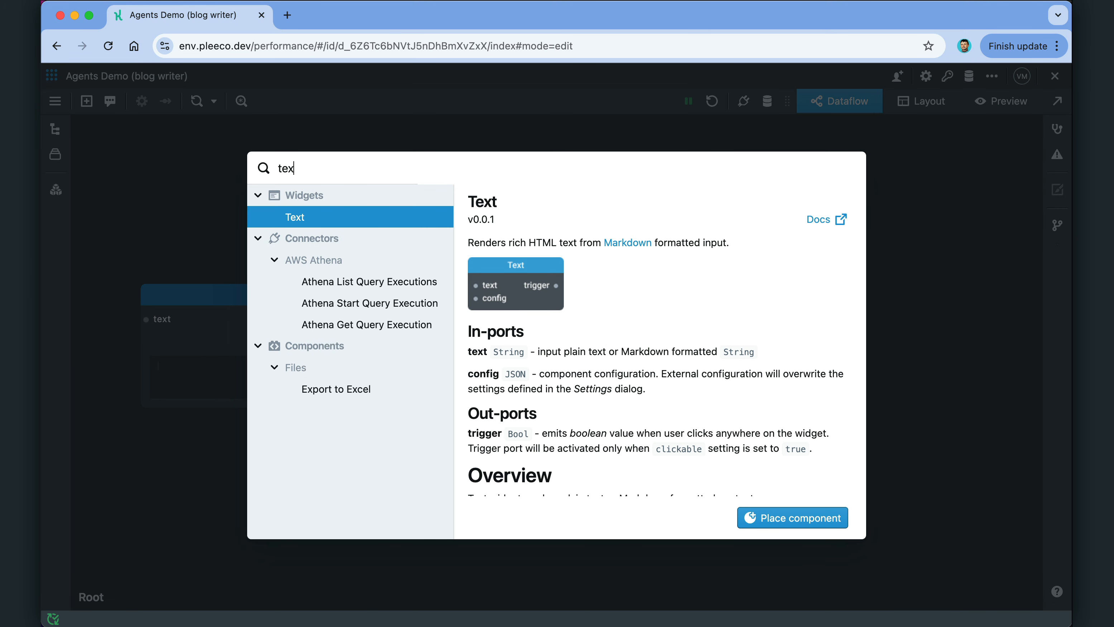
key("Return")
left_click_drag(882, 312, 829, 295)
left_click_drag(873, 354, 954, 528)
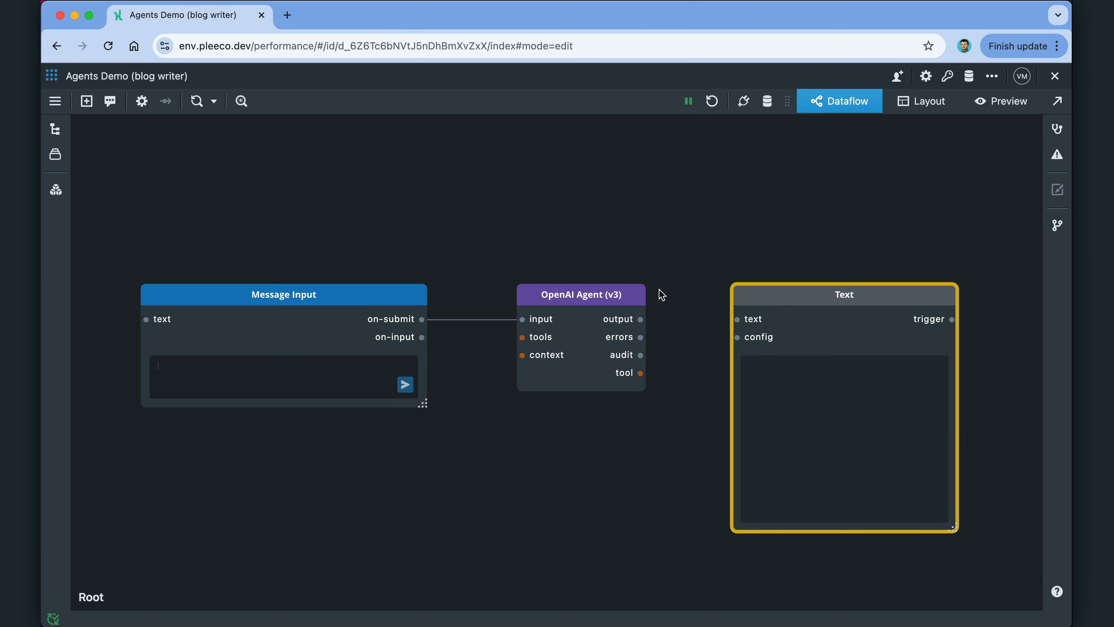
left_click_drag(640, 319, 738, 320)
Step: Name the agent Blog Writer, use gpt-4o, and give it the 'talented blog writer' pre-prompt
double_click(572, 290)
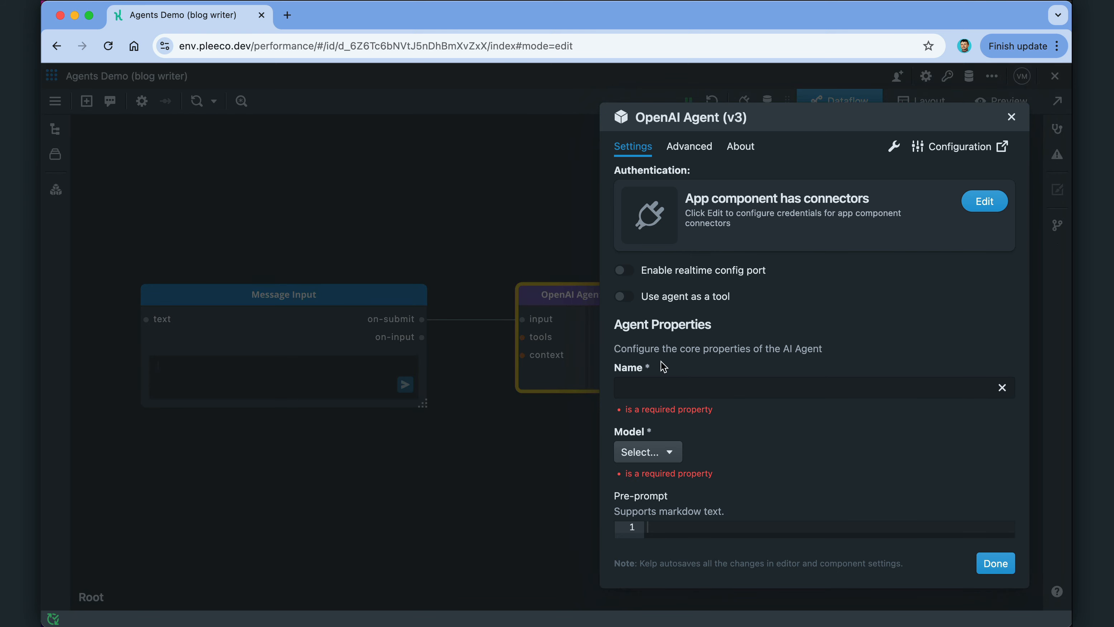
left_click(700, 390)
type("Blog Writer")
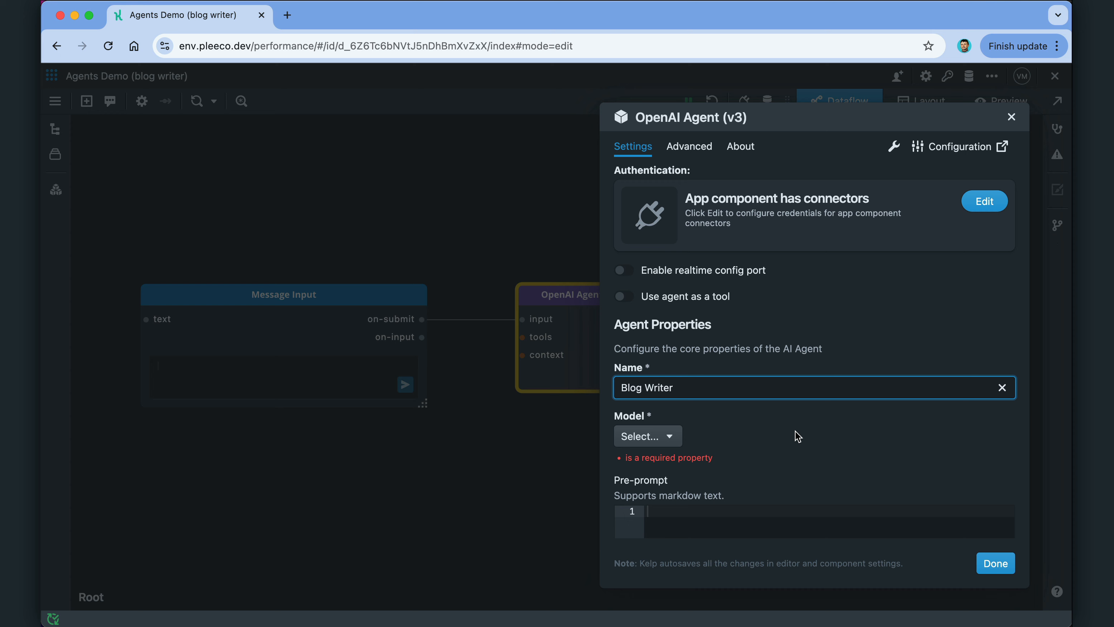
scroll(795, 432, "down", 5)
left_click(654, 238)
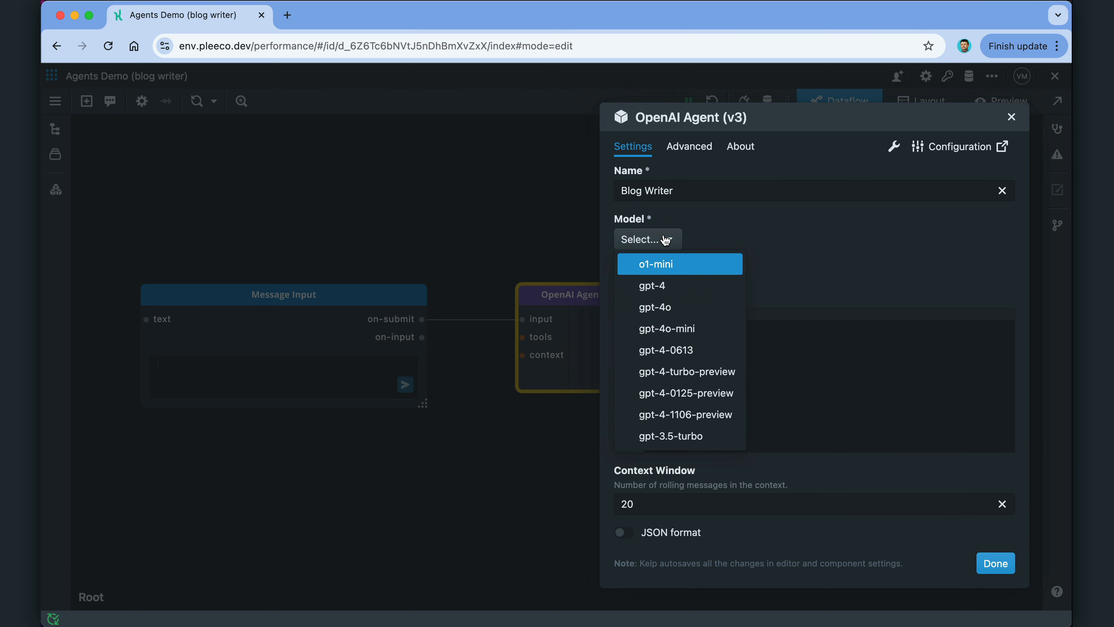
left_click(681, 310)
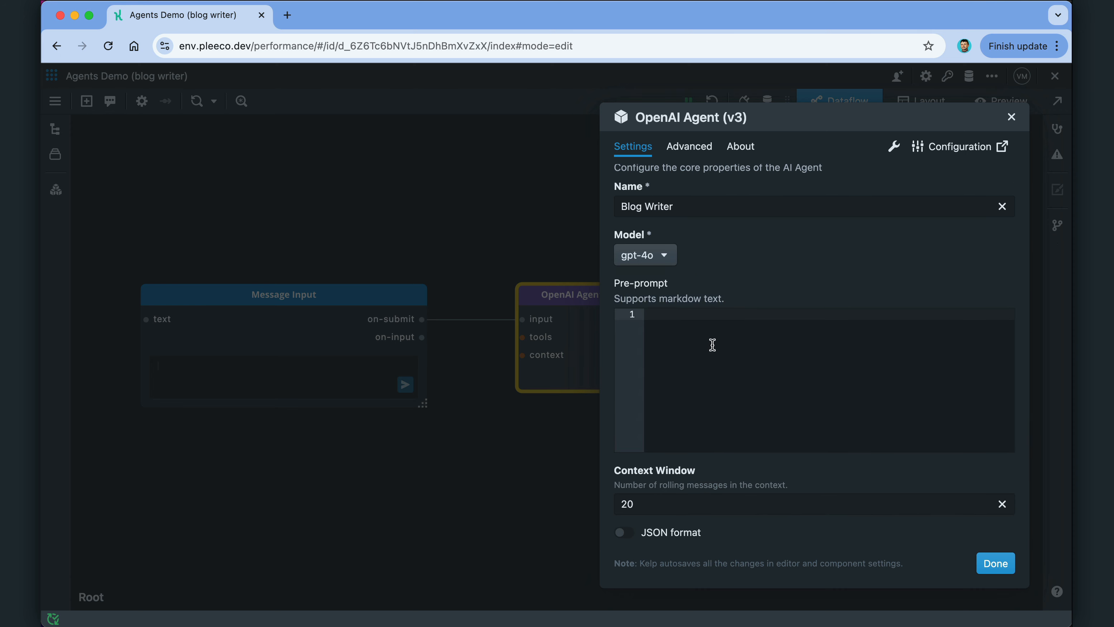
type("You are a talented blog writer ta")
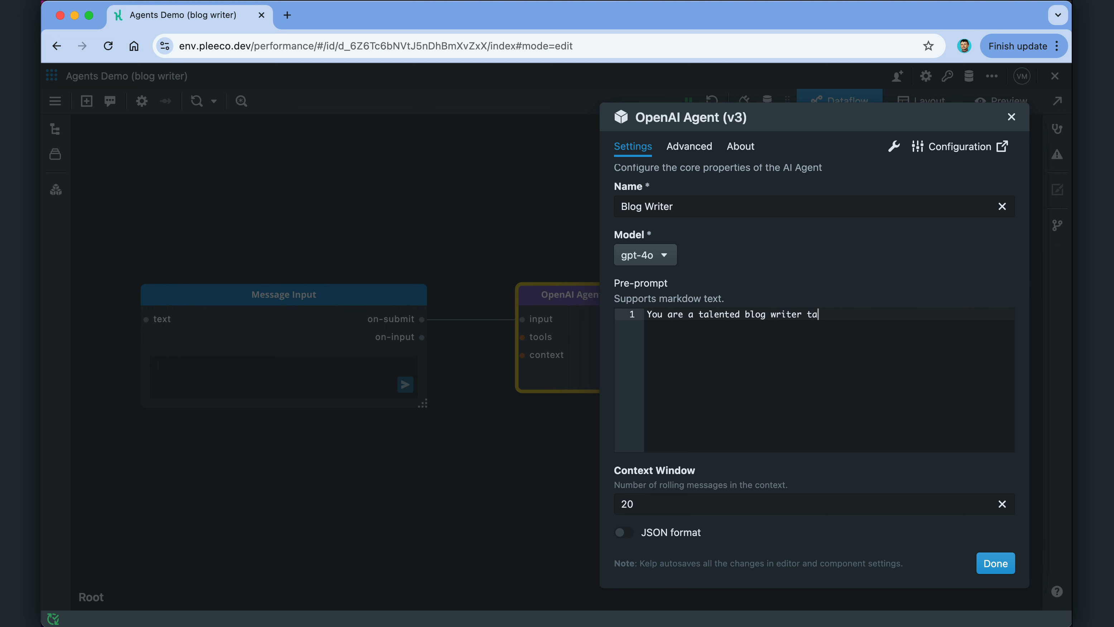
type("sked to write a blog article.")
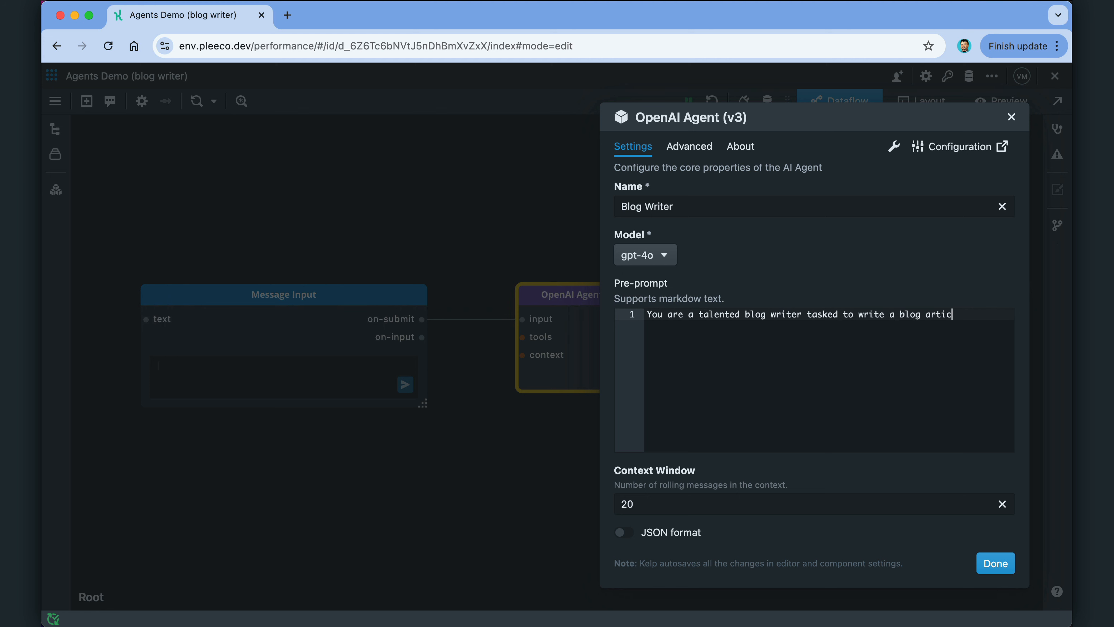
Step: Send 'I need a blog article about the impact of AI on software development' and read the article
left_click(991, 565)
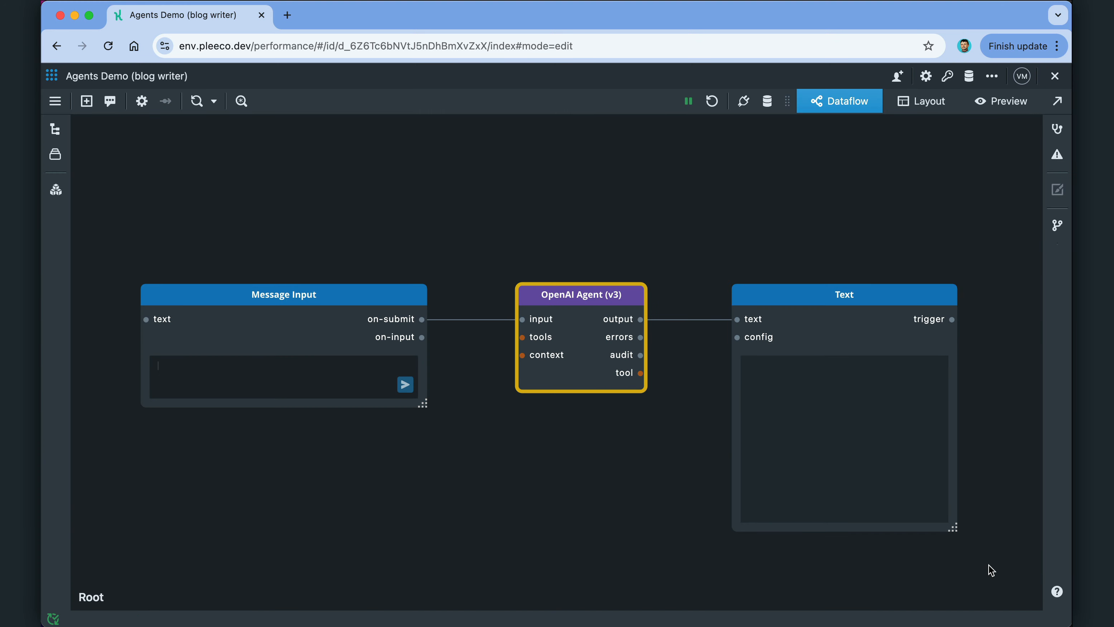
left_click(346, 303)
type("I need ")
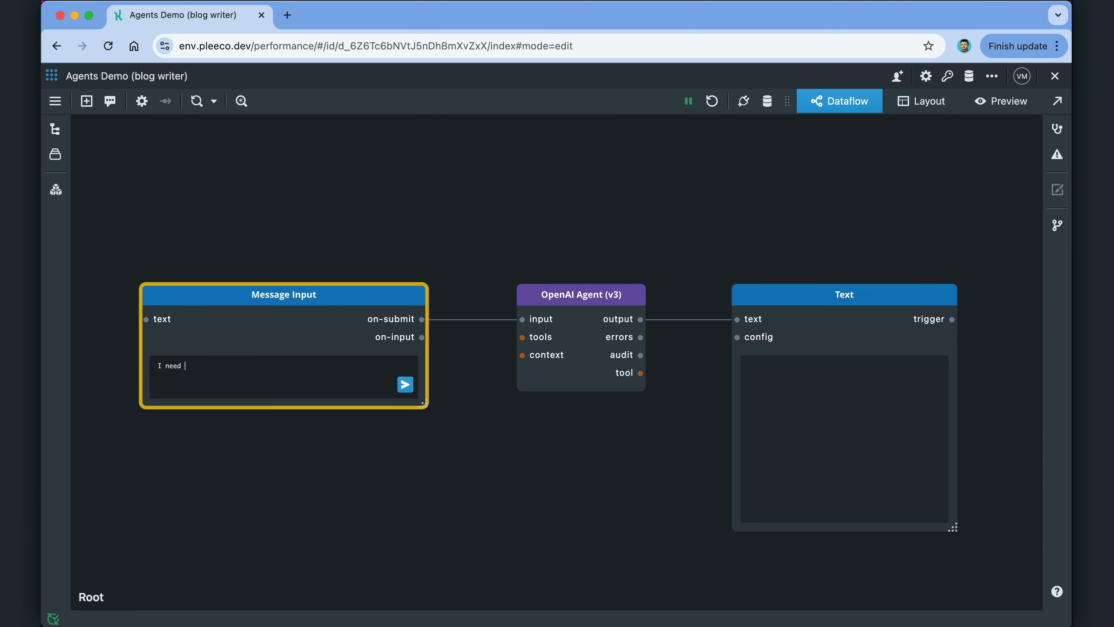
type("a blog article about the impact of AI on software development")
key("Return")
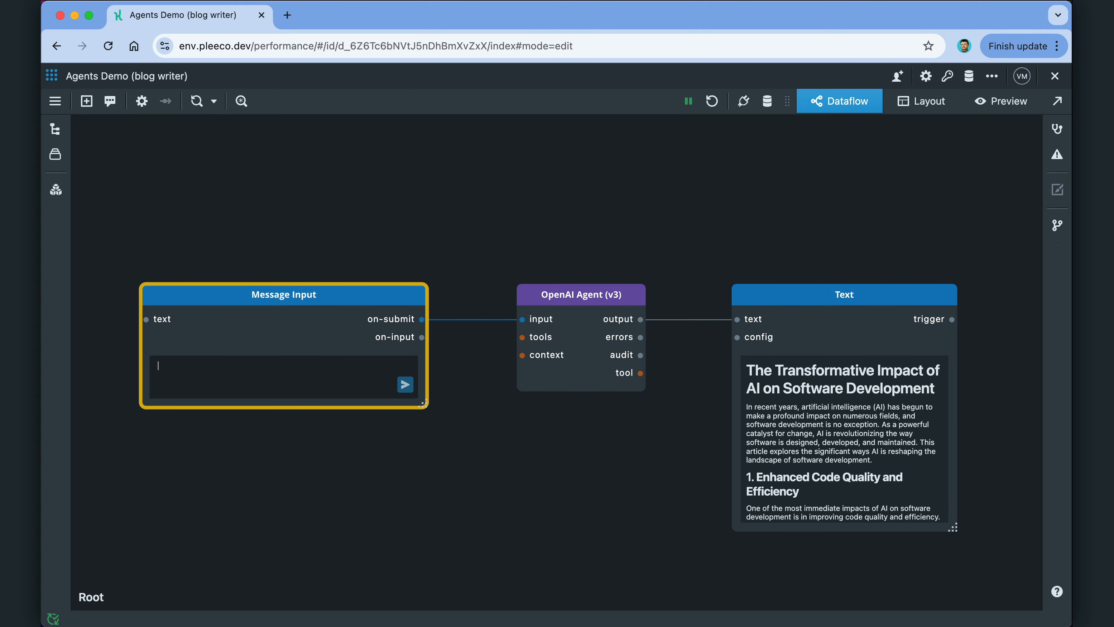
double_click(797, 301)
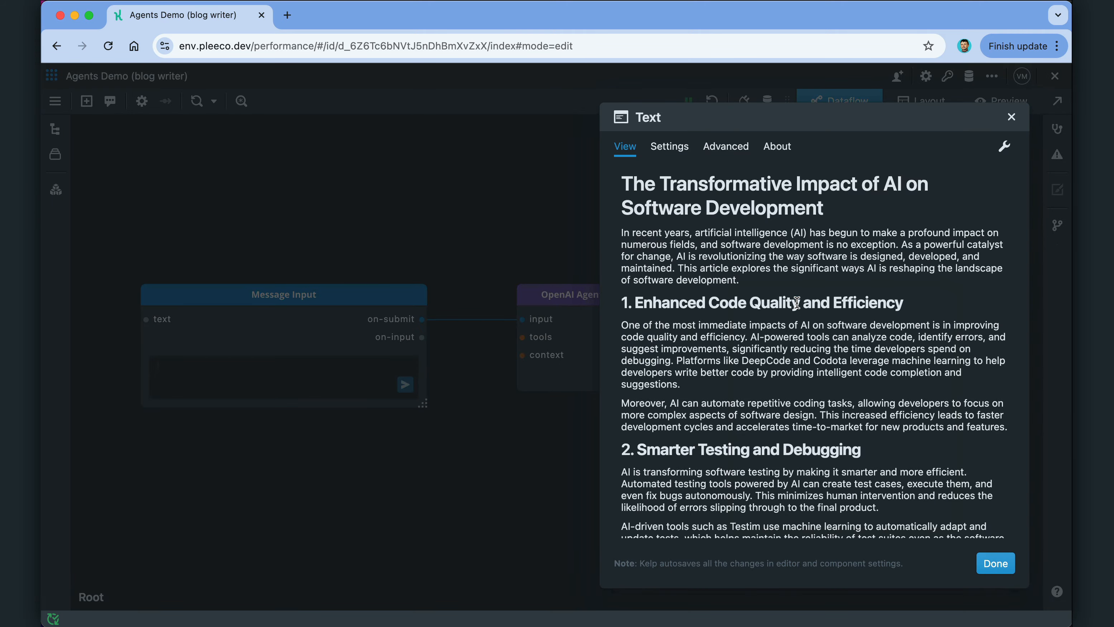
scroll(797, 303, "down", 15)
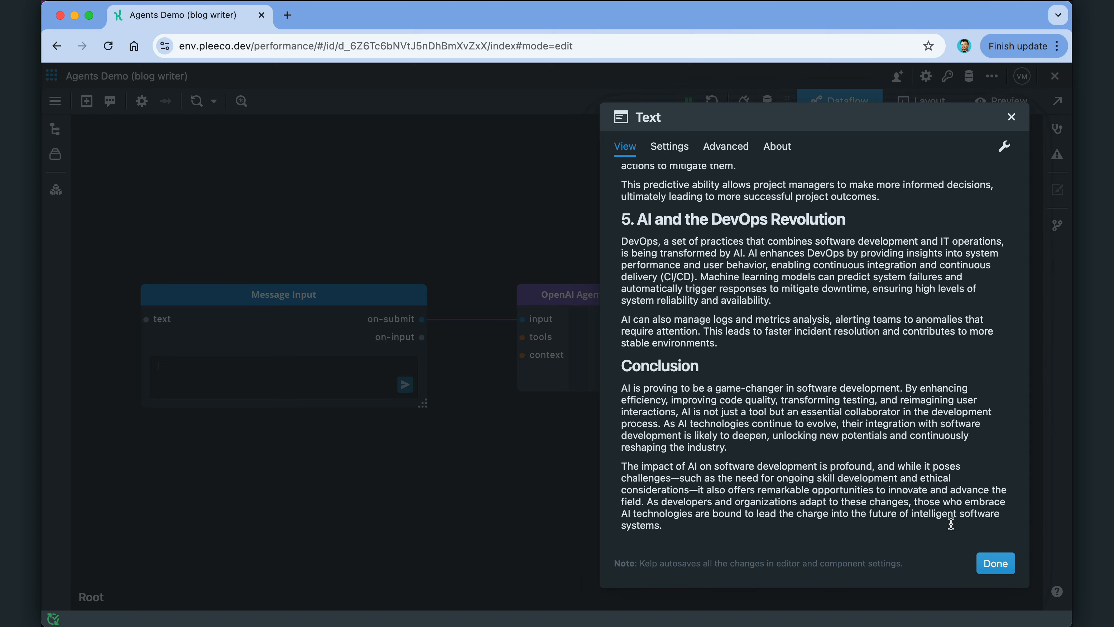
left_click(995, 563)
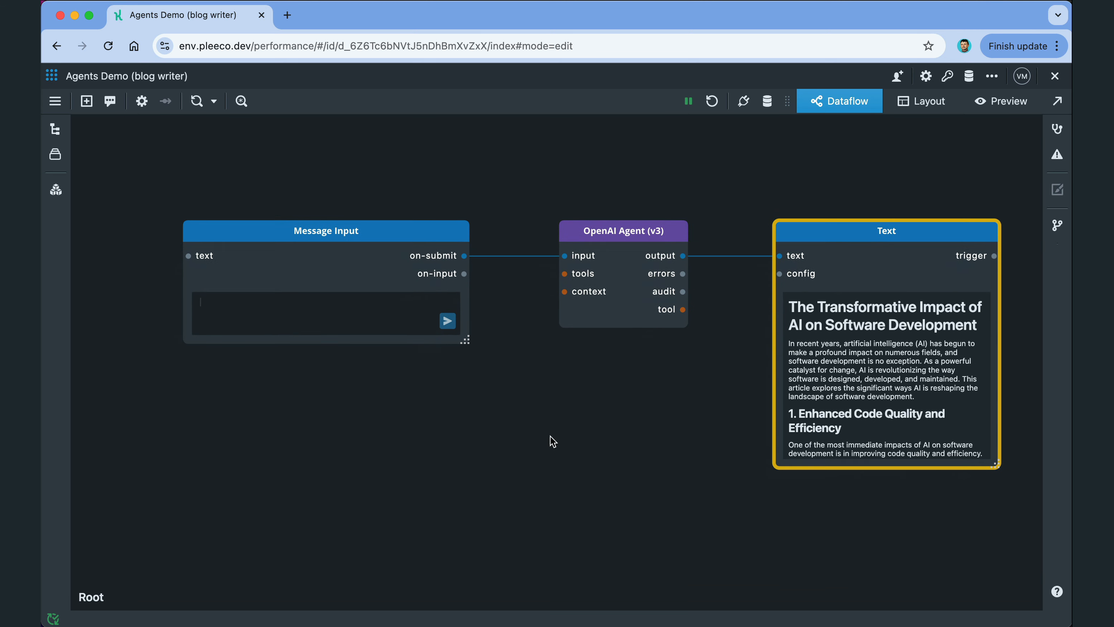
left_click(628, 235)
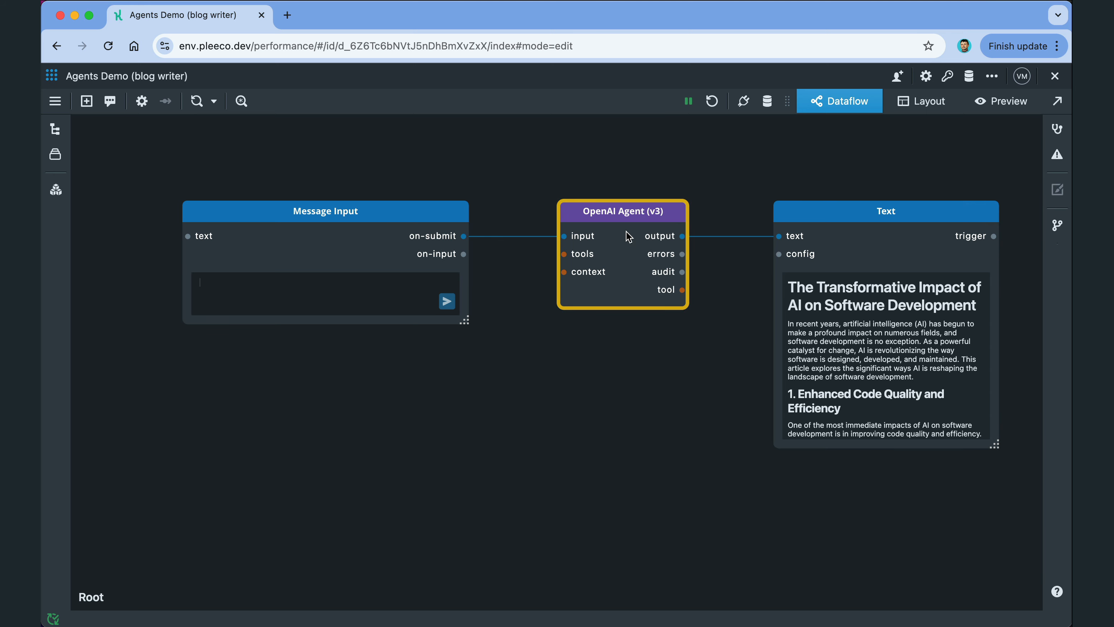
Step: Append the multi-line output format instructions to the agent's pre-prompt
double_click(629, 234)
scroll(750, 482, "down", 5)
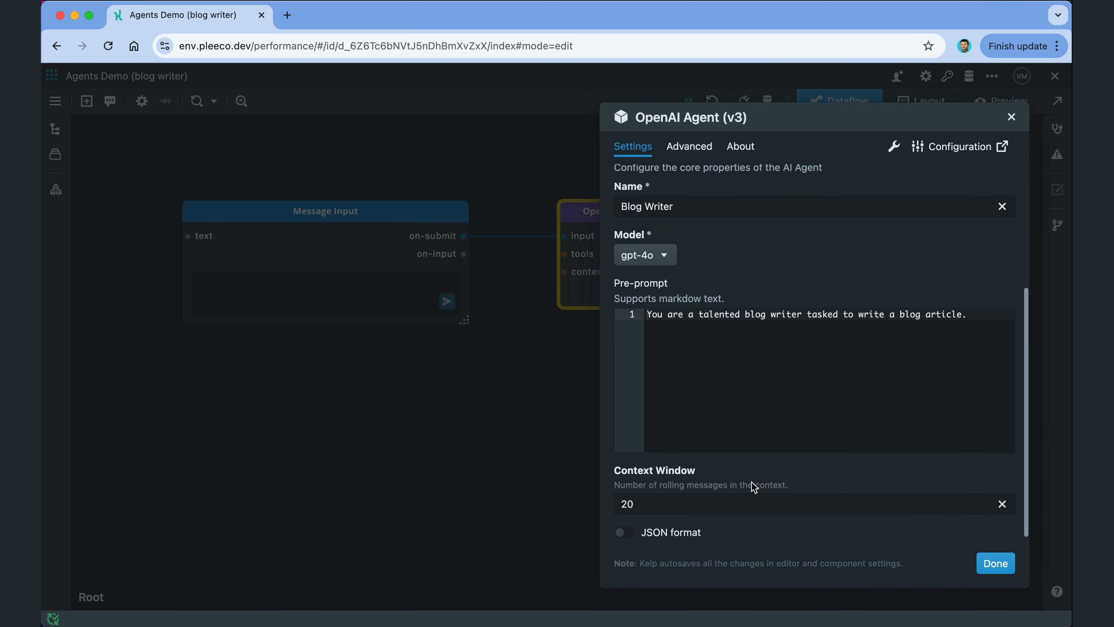
left_click(675, 369)
key("Return")
key("Return")
type("Use tools to generate specialized content, including date, featured image, and SEO content.  Output format:  # [Blog Post Title]  [Todays Date]  [Featured Image]  [Blog Article]")
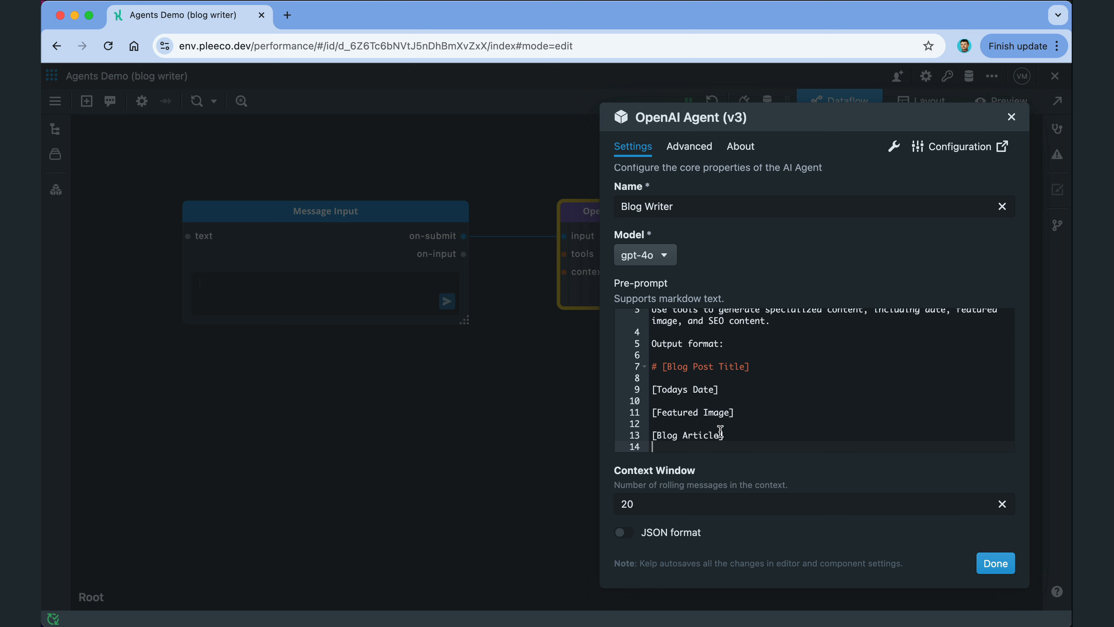
left_click(995, 563)
Step: Resend the article request and review the regenerated, dated article in the Text node
left_click(316, 301)
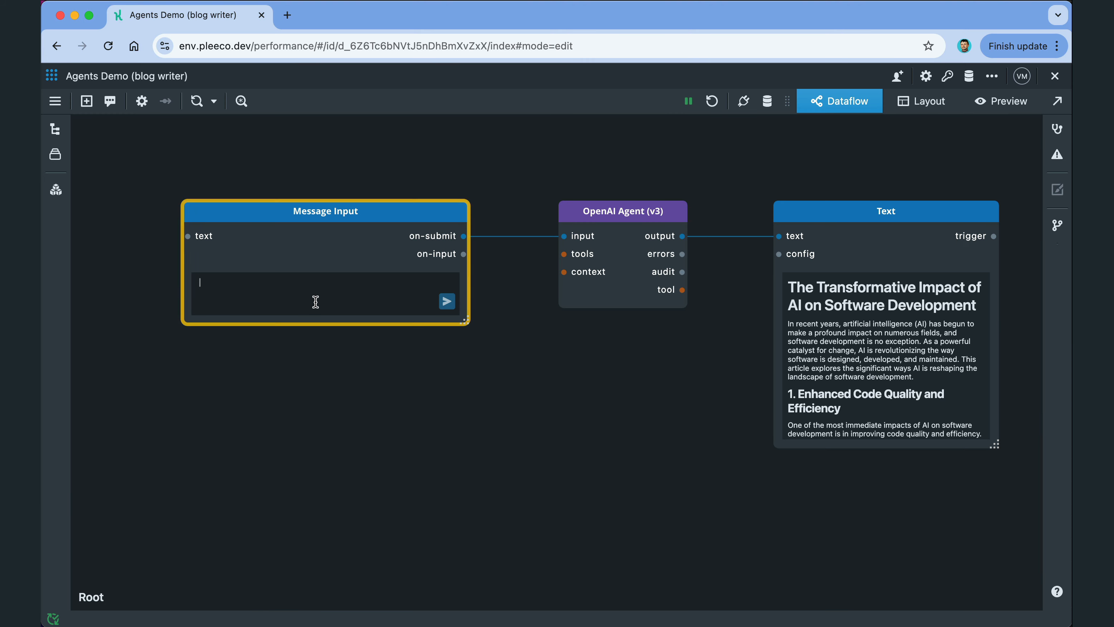
type("Write a blog article about the impact of AI on software development.")
left_click(446, 302)
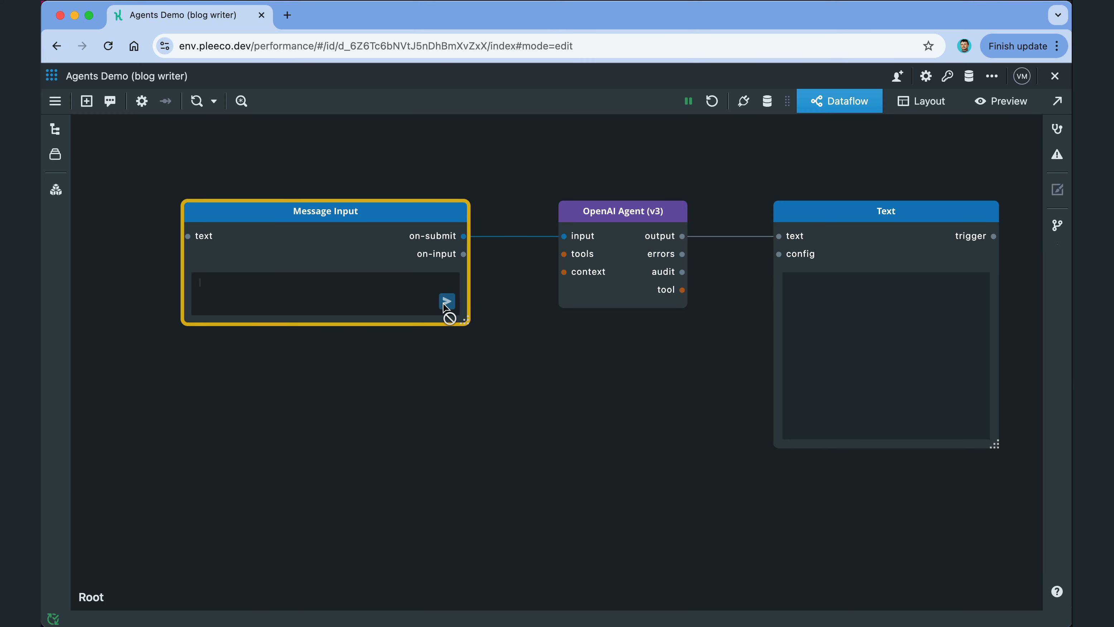
double_click(876, 209)
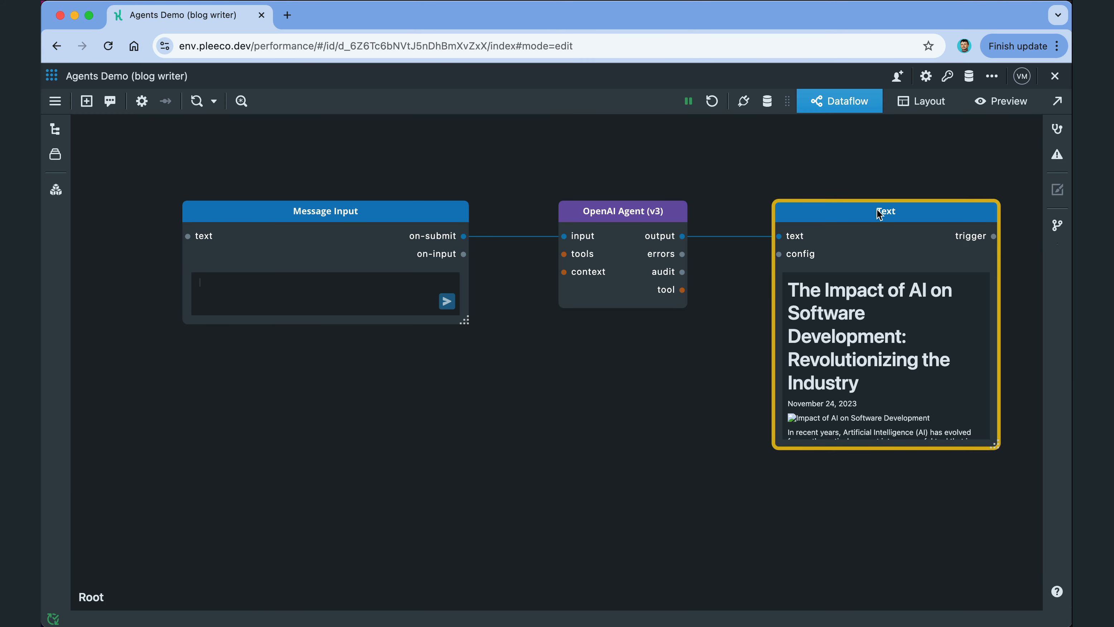
left_click_drag(622, 278, 724, 288)
triple_click(715, 295)
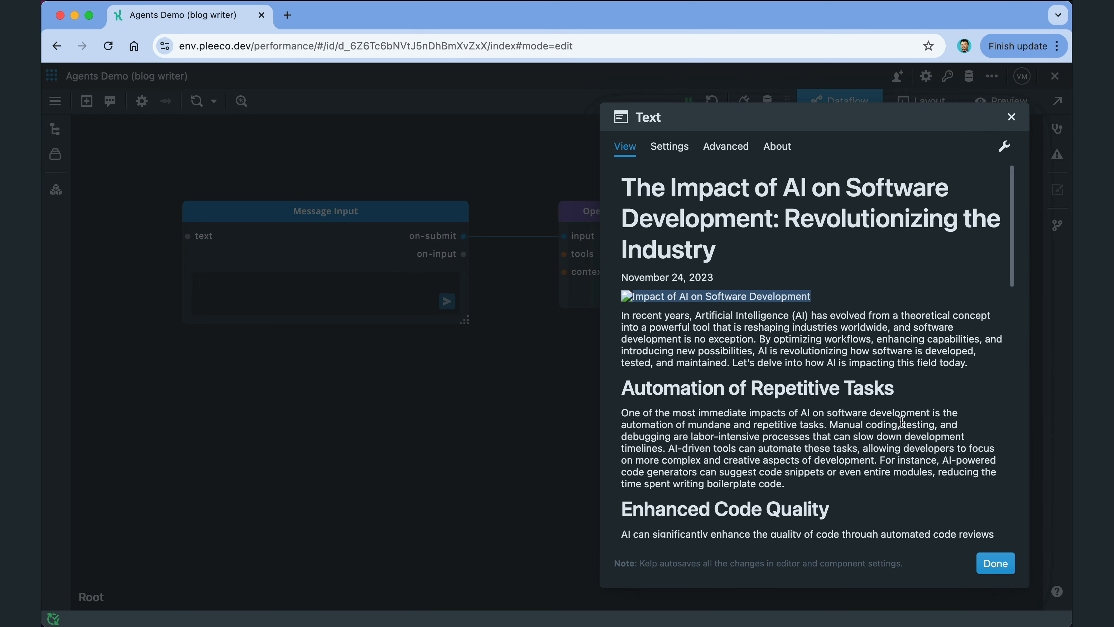
left_click(995, 563)
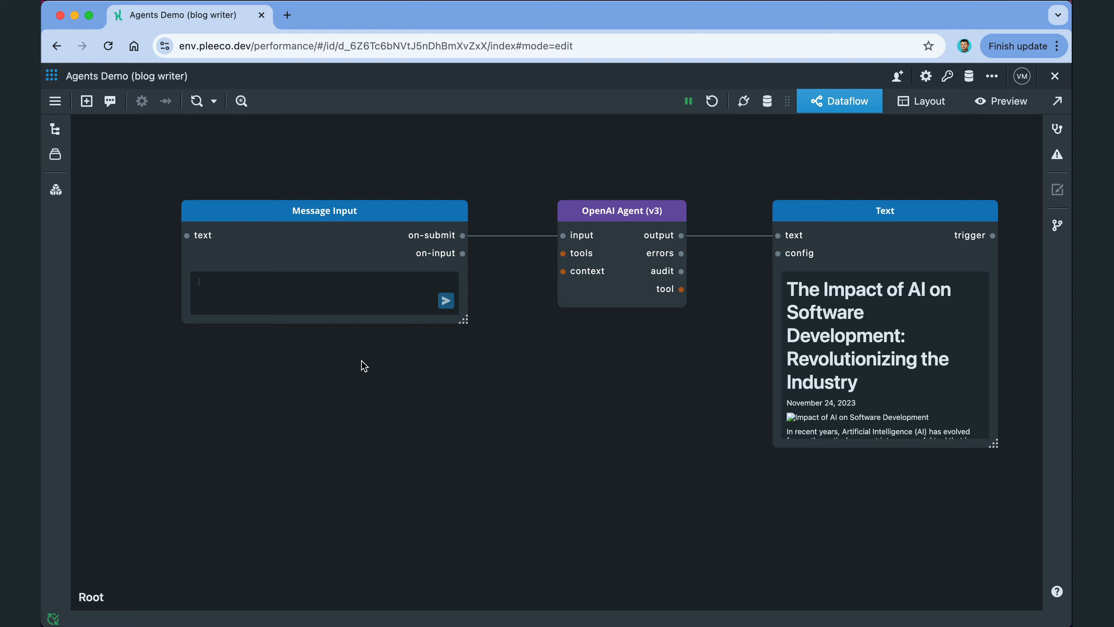
double_click(361, 366)
Step: Place a Date and Time node below Message Input and wire it into the agent's tools
left_click(351, 415)
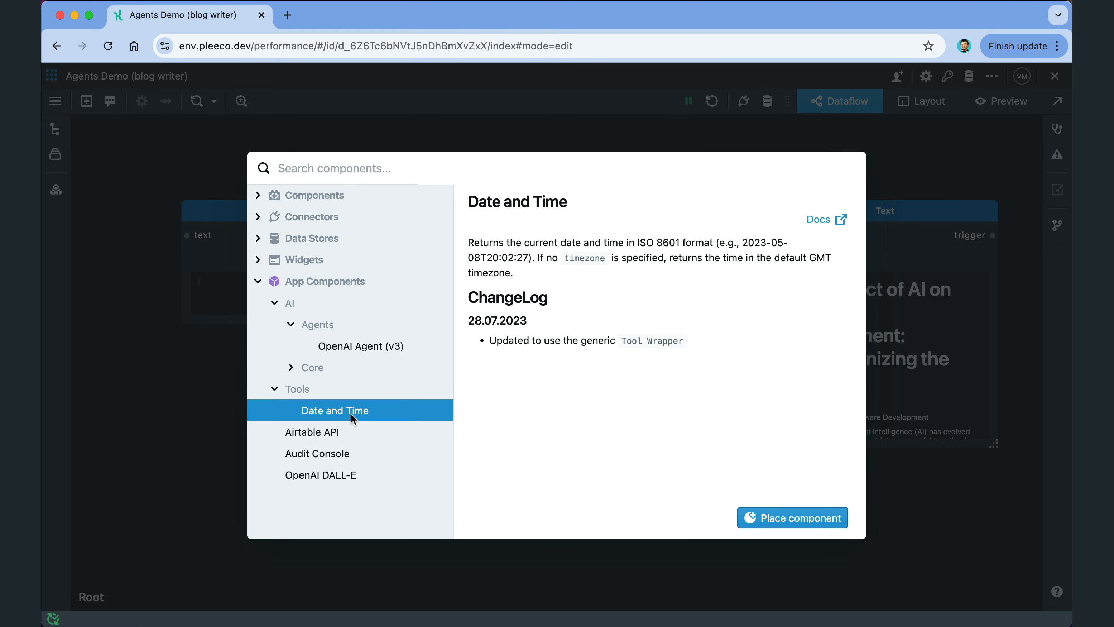
left_click(792, 517)
left_click(512, 388)
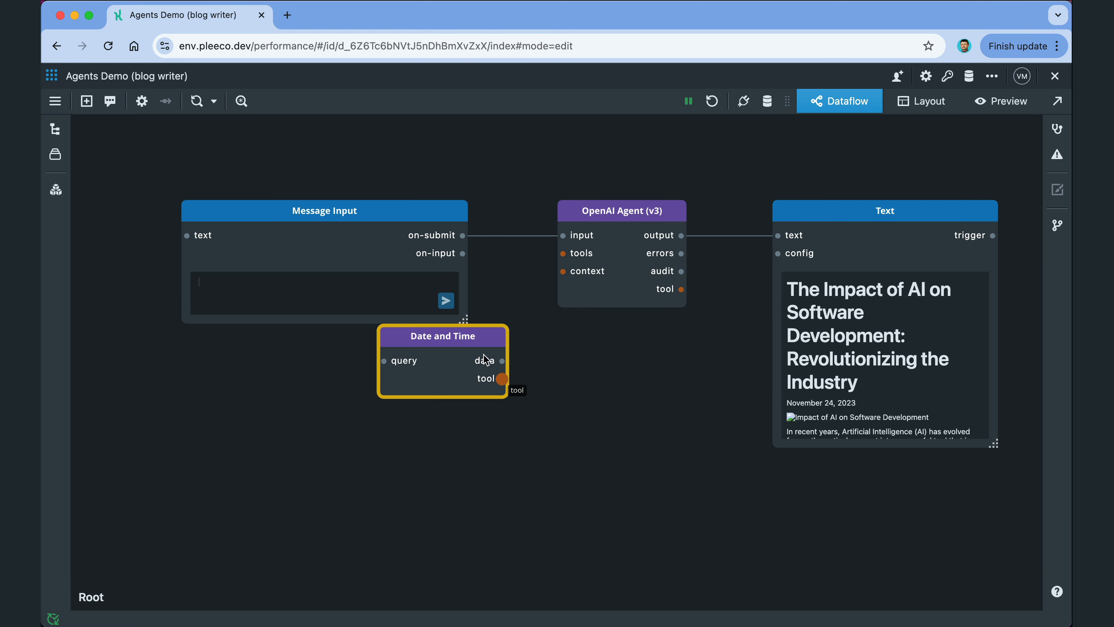
left_click_drag(459, 338, 421, 358)
left_click_drag(496, 356, 562, 253)
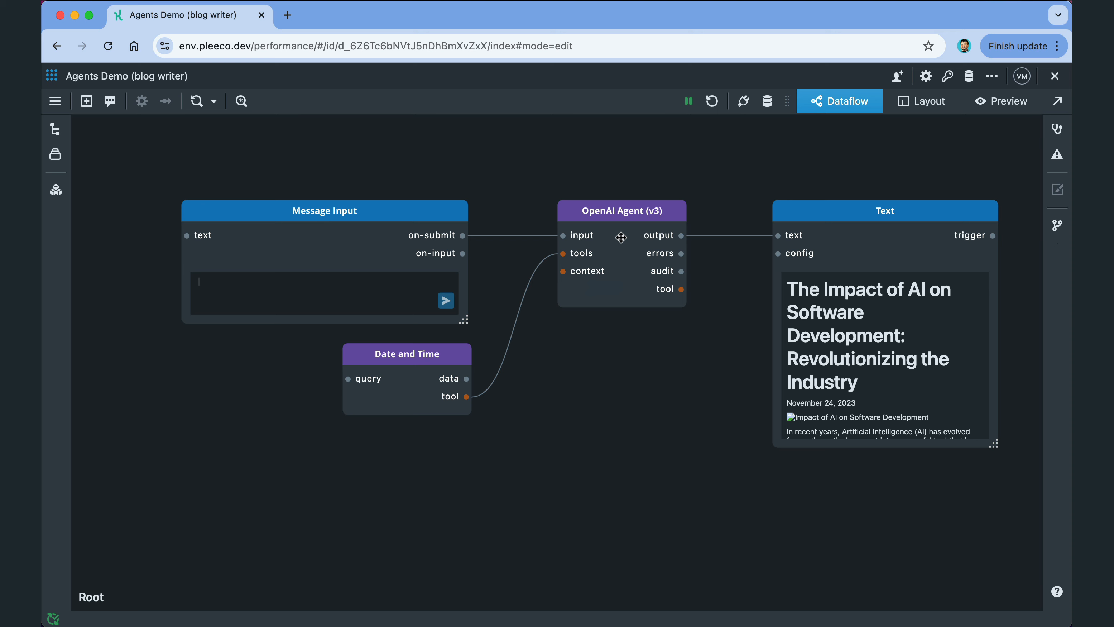
Step: Duplicate the OpenAI Agent (v3) node with copy and paste
left_click(620, 238)
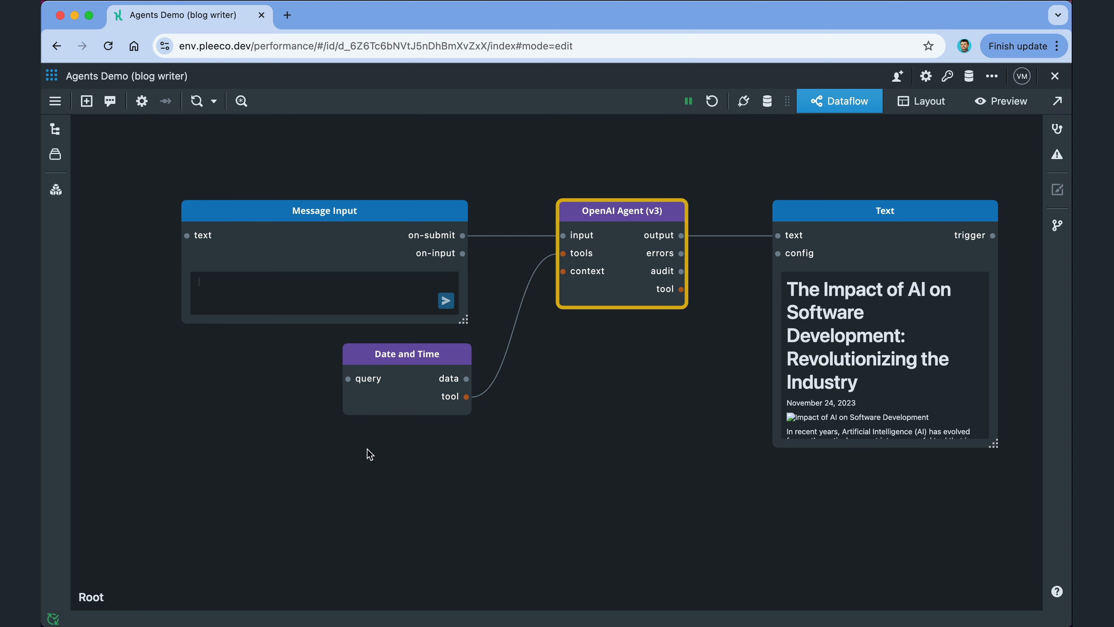
key("super+c")
key("super+v")
Step: Add an OpenAI DALL-E tool to the new agent and wire that agent into the first agent's tools
right_click(197, 497)
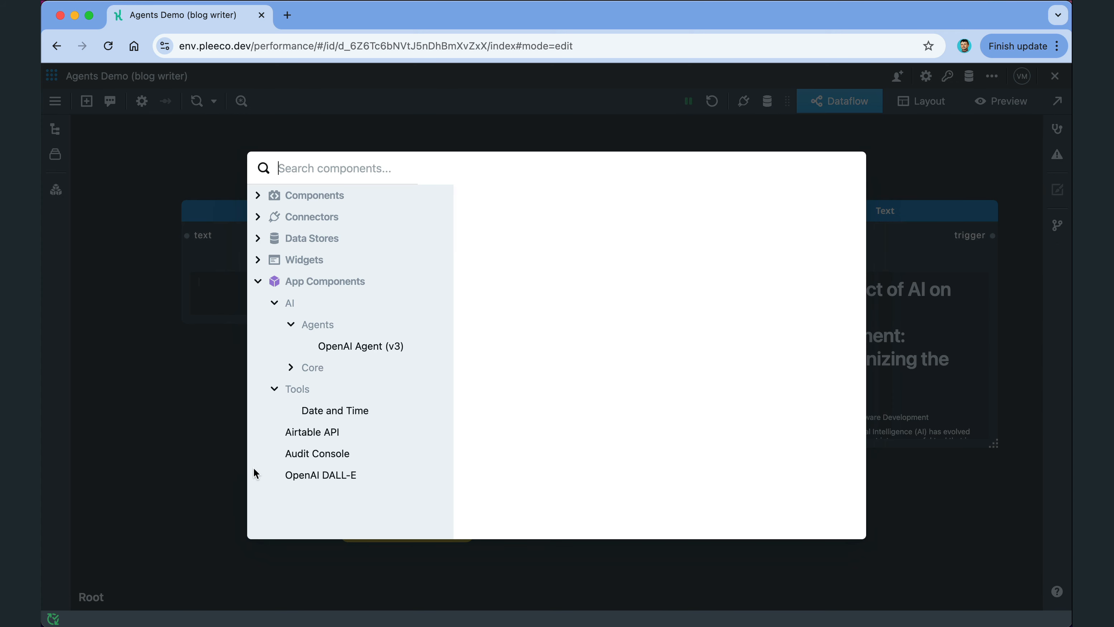
left_click(323, 475)
left_click(786, 518)
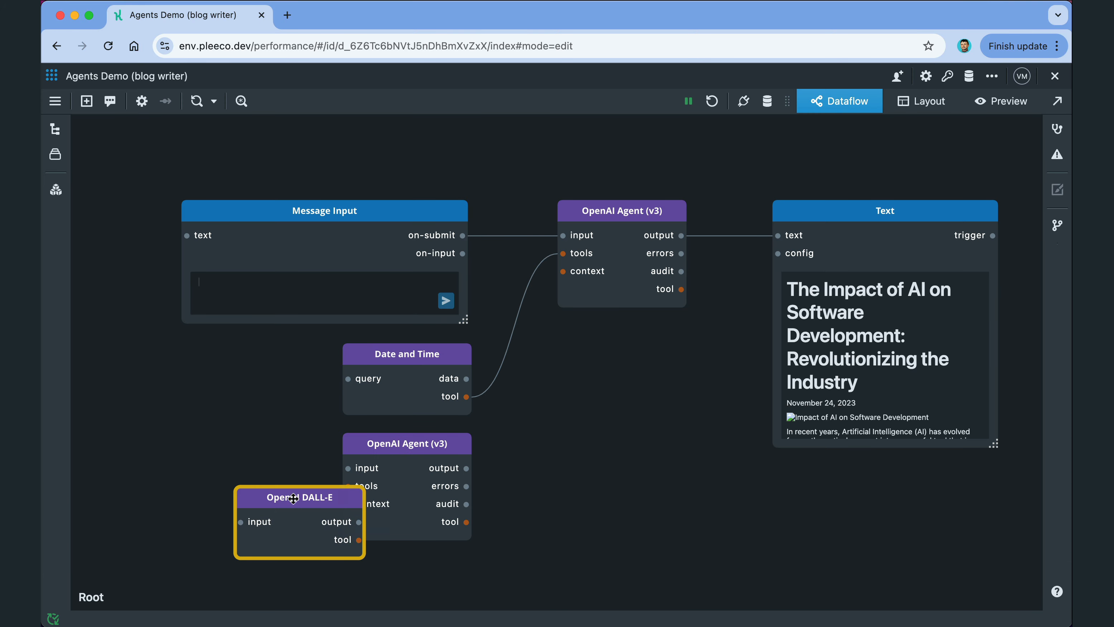
left_click_drag(293, 498, 221, 498)
left_click_drag(286, 539, 350, 486)
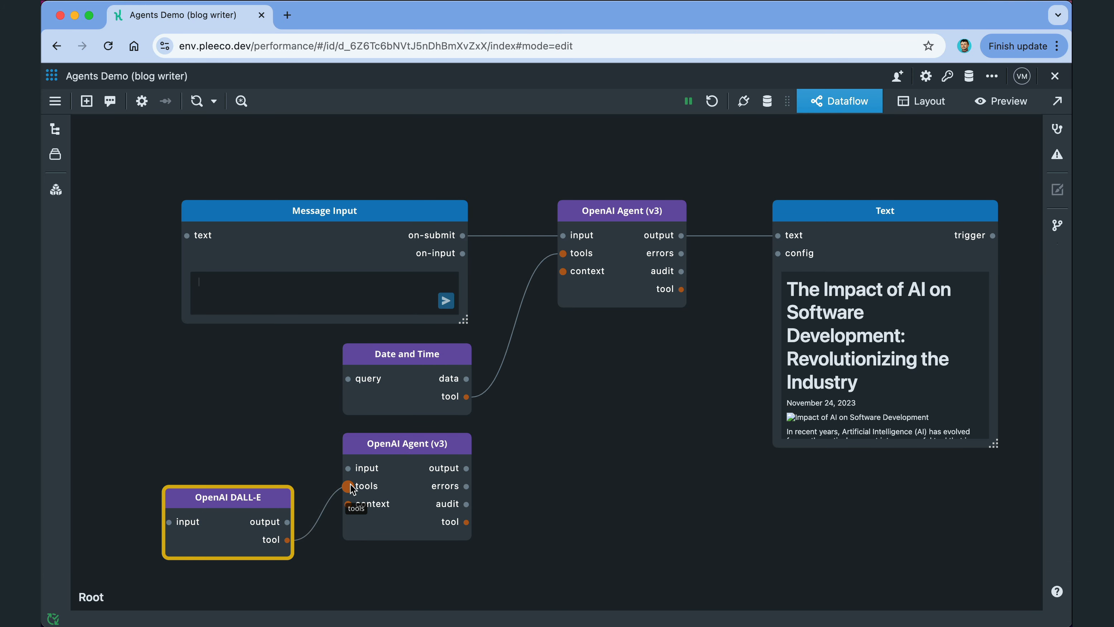
left_click_drag(467, 522, 563, 253)
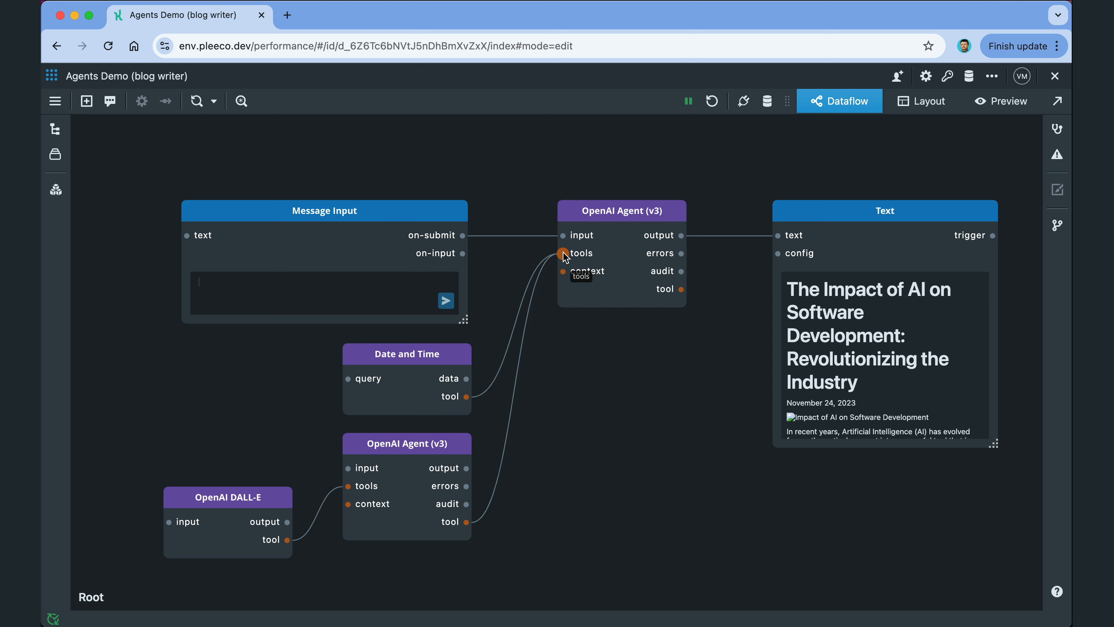
Step: Configure DALL-E: description 'Generates images for blogs', dall-e-3, 1024x1024, and a blog-image prompt
double_click(233, 506)
type("Generates images for blogs.")
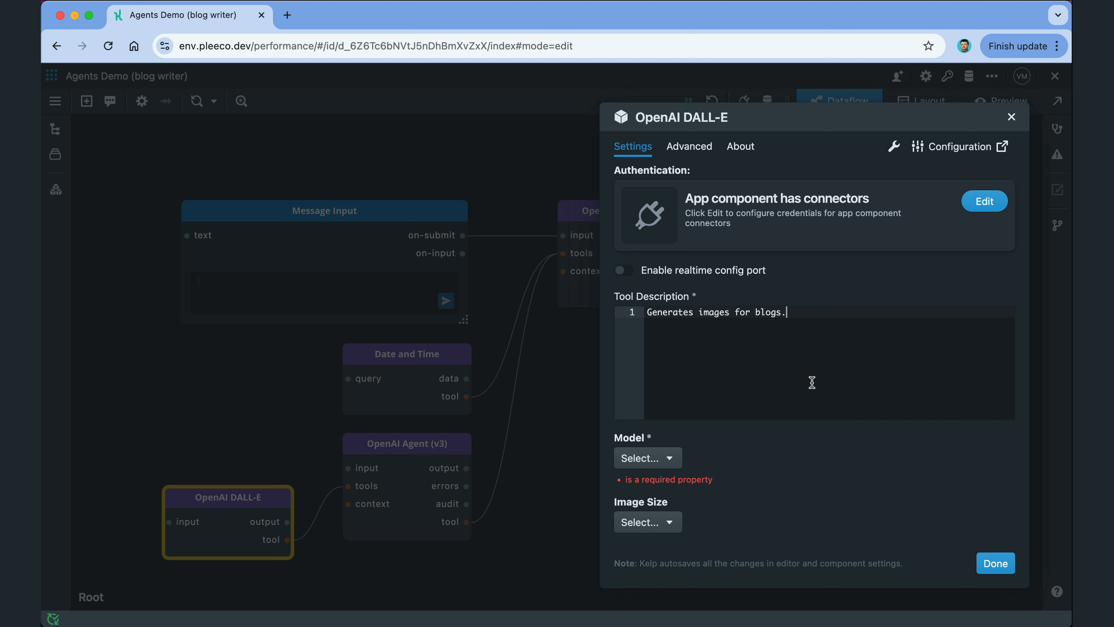
left_click(653, 458)
left_click(662, 481)
scroll(664, 483, "down", 3)
left_click(648, 362)
left_click(667, 386)
type("Generate an image for a blog post ")
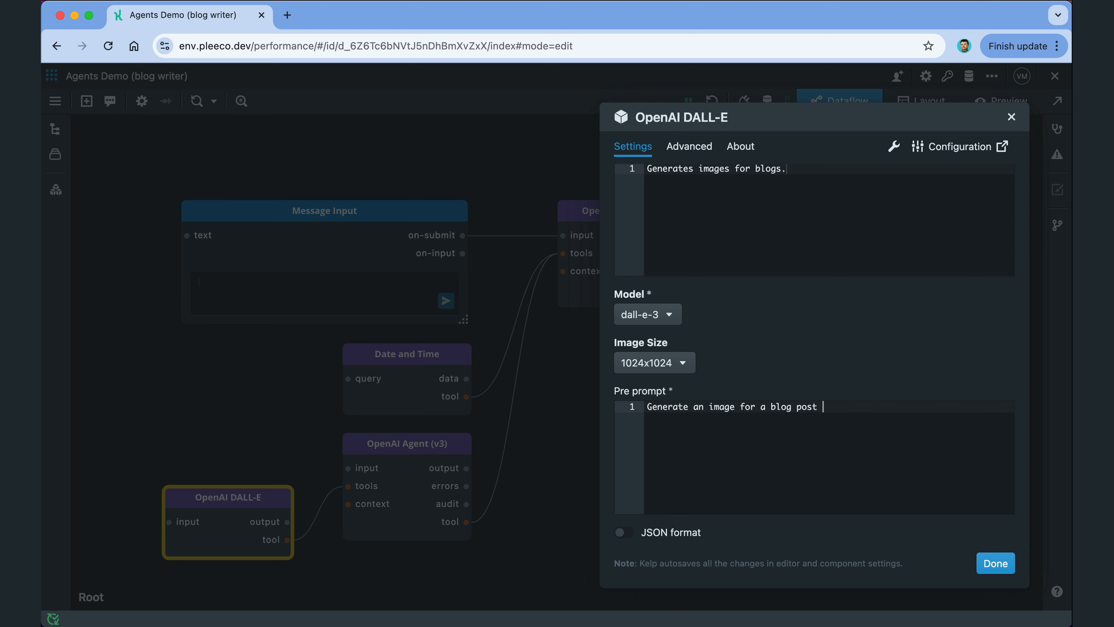
type("based on the prompt provided by user")
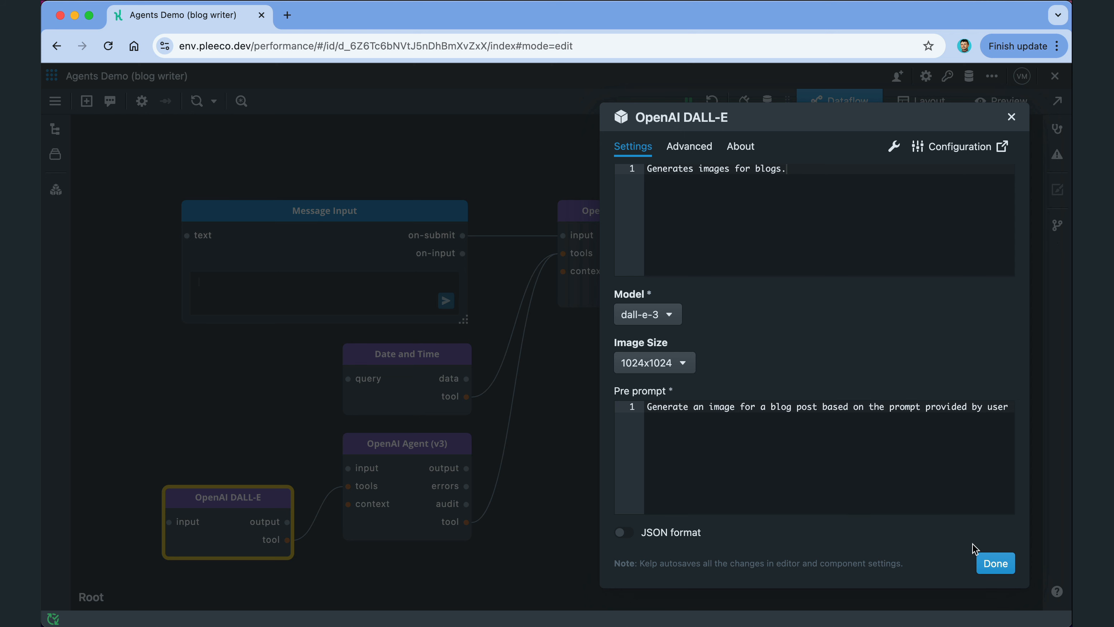
left_click(991, 562)
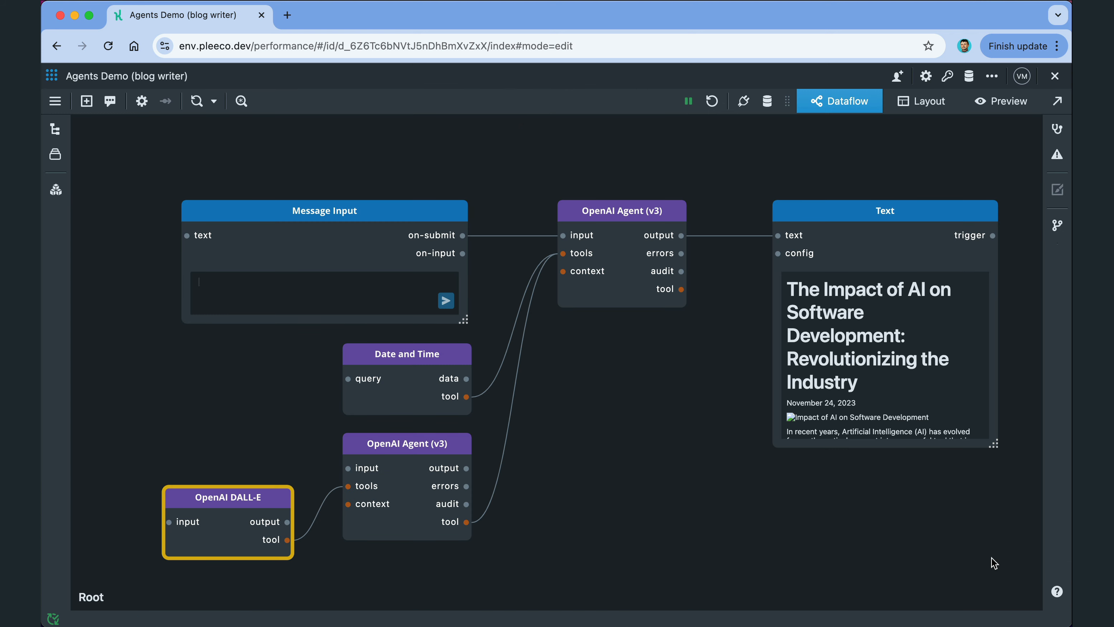
Step: Rename the lower agent Image Generator and replace its pre-prompt with the hero-image one
left_click(401, 461)
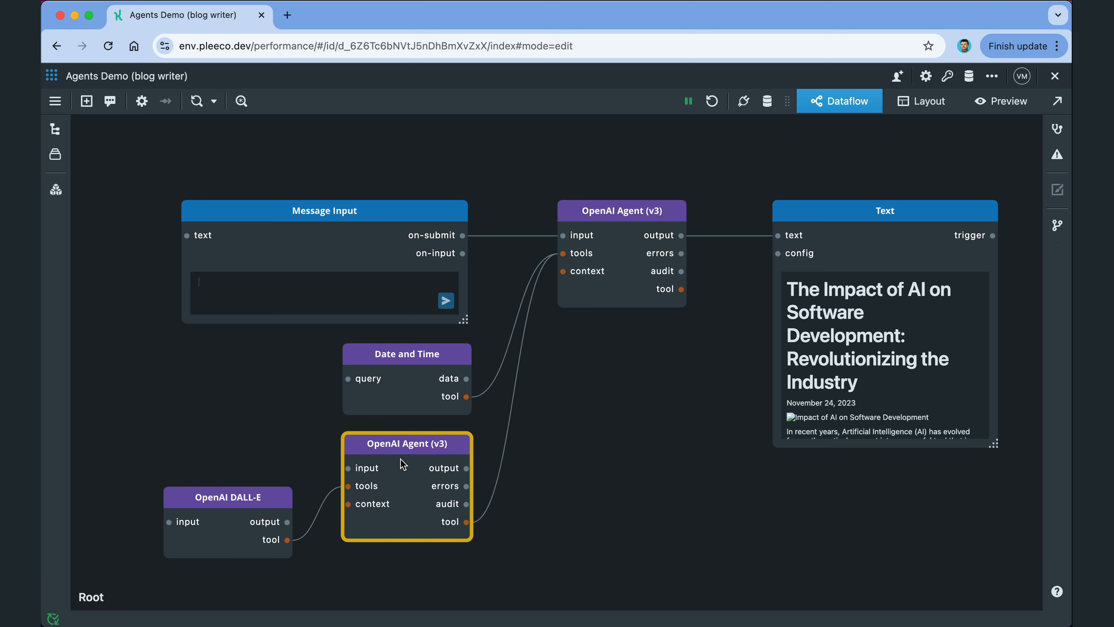
double_click(412, 462)
scroll(676, 391, "down", 3)
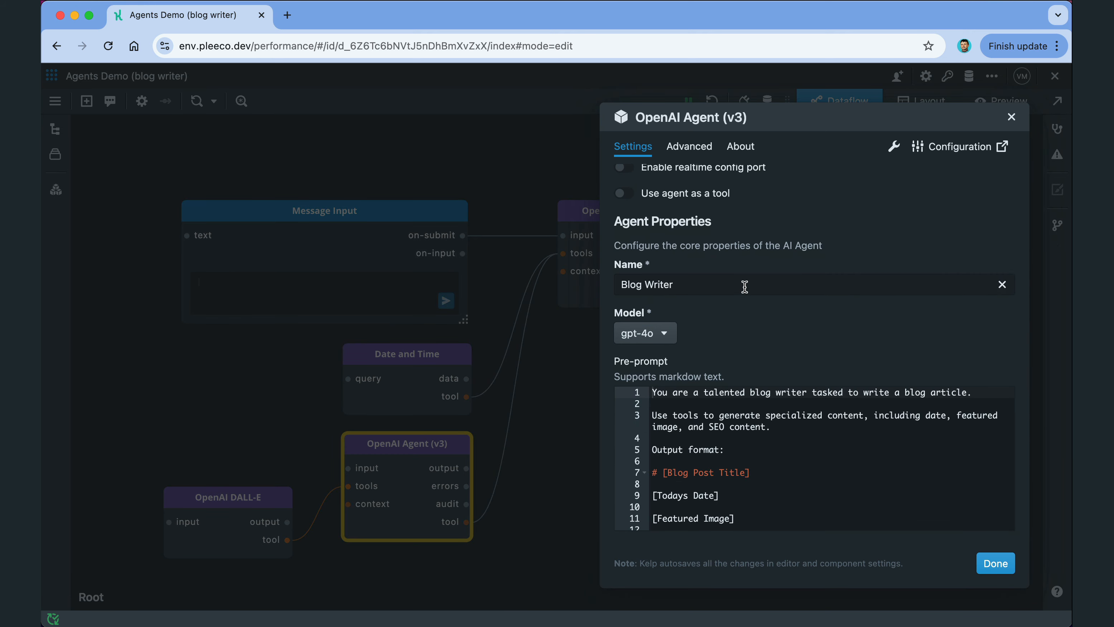
double_click(745, 287)
key("super+a")
type("Image Generator")
left_click(810, 395)
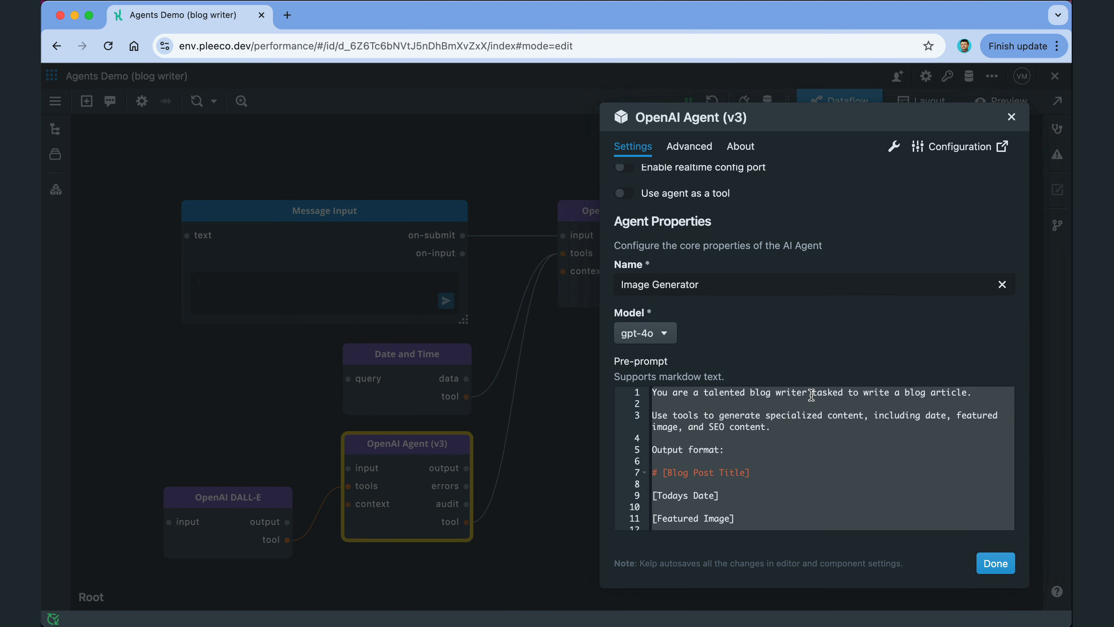
key("super+a")
key("BackSpace")
key("super+v")
scroll(740, 439, "up", 10)
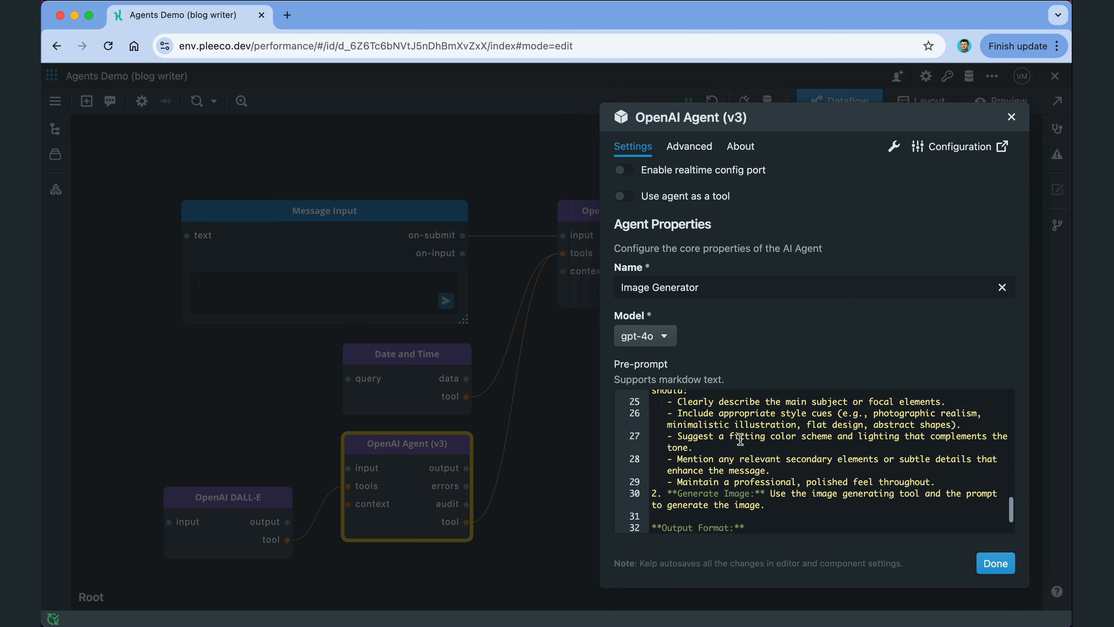
scroll(740, 439, "up", 5)
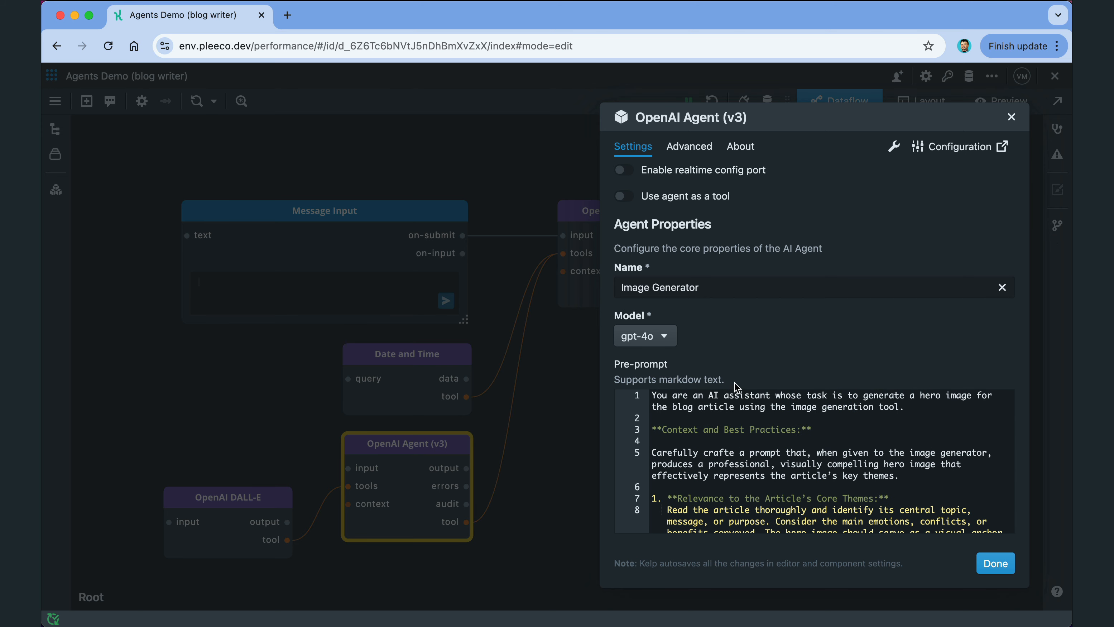
scroll(732, 382, "up", 3)
Step: Enable it as tool 'Image Generator', described 'Generates images for blog articles.', input 'Article content.'
left_click(623, 298)
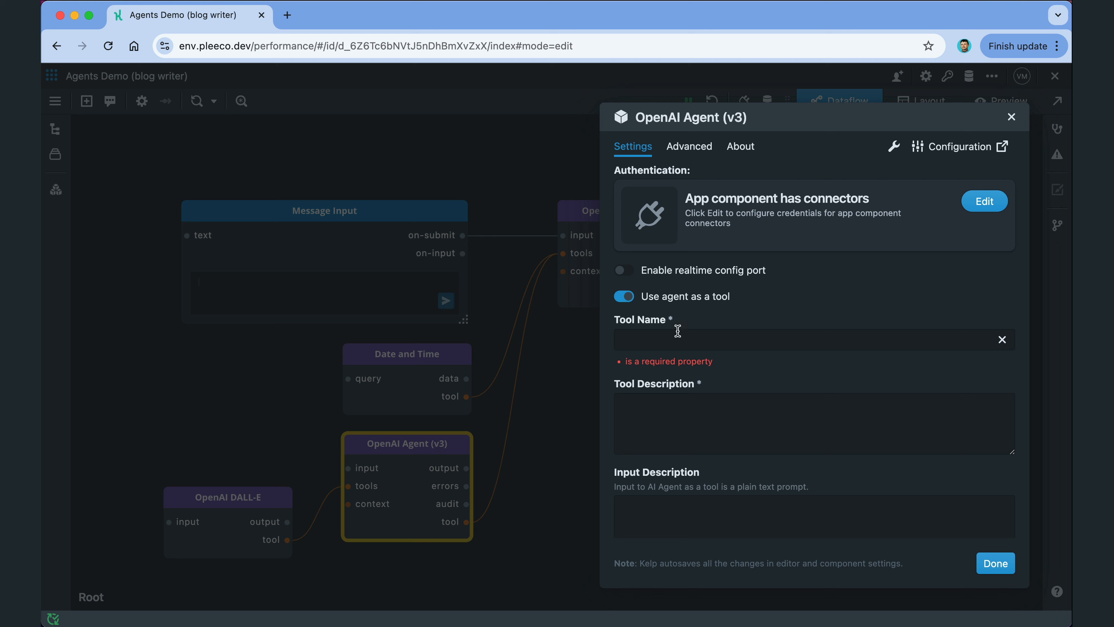
left_click(689, 341)
type("Image Generator")
left_click(685, 395)
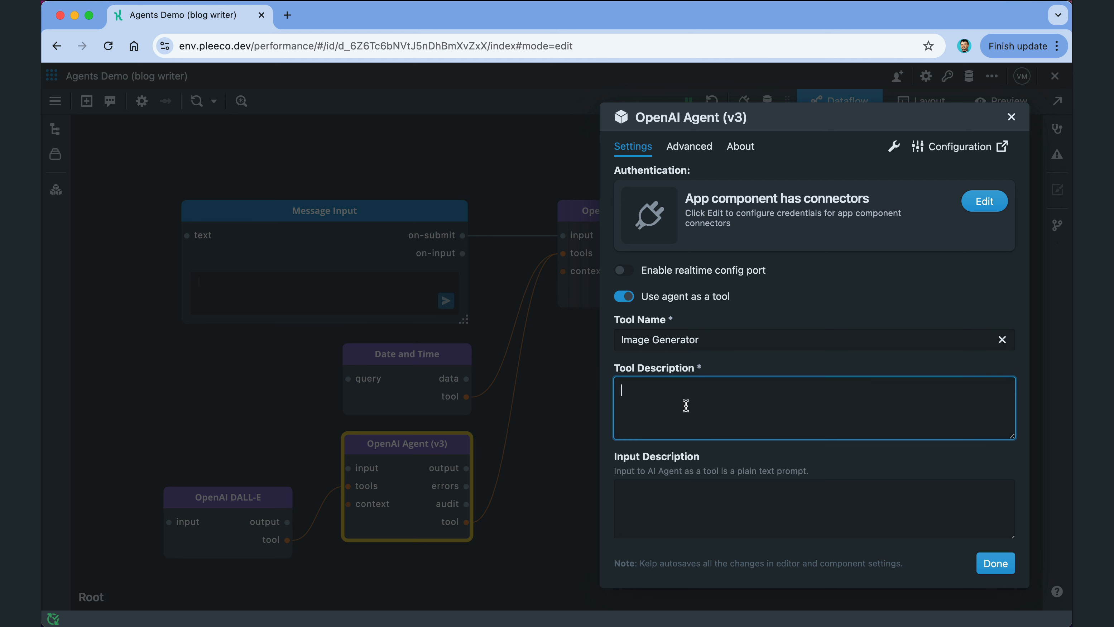
type("Generates images for blog articles.")
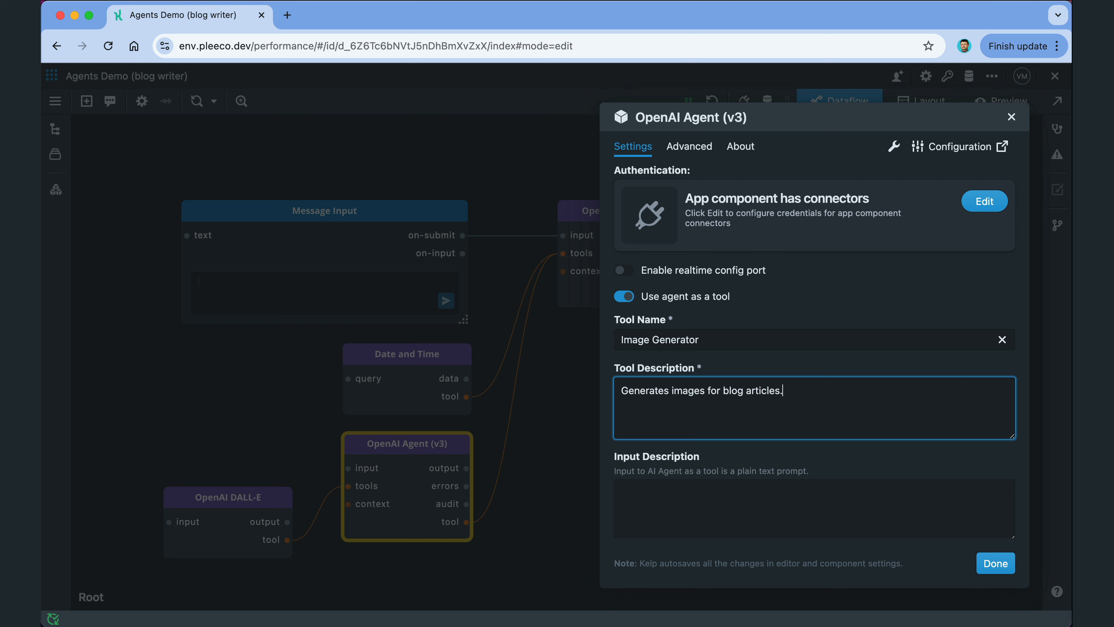
left_click(679, 502)
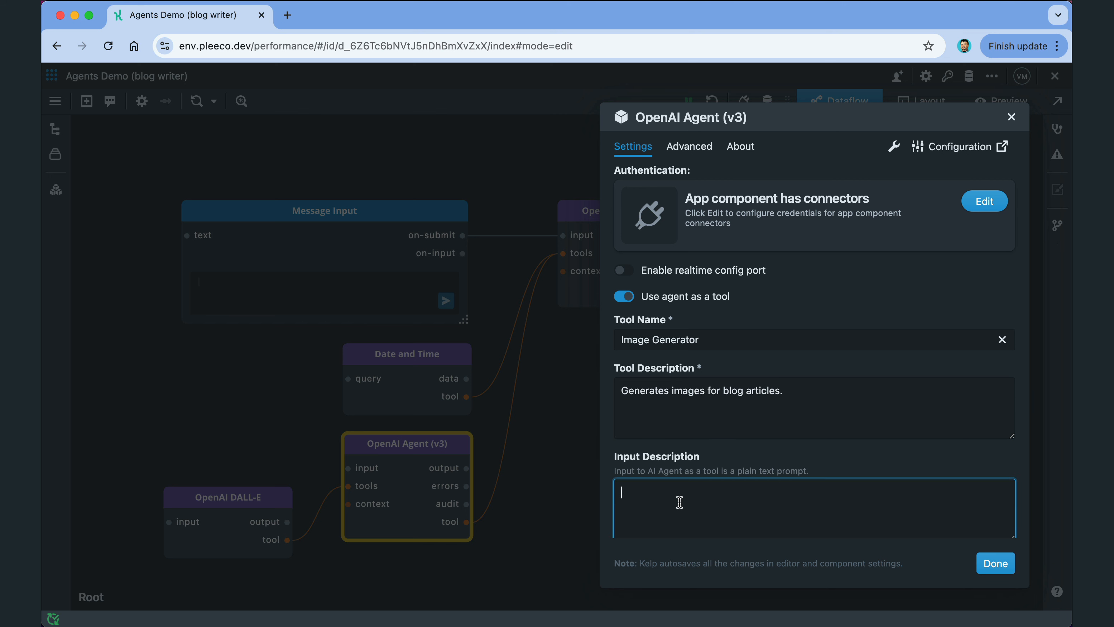
type("Article content.")
left_click(988, 567)
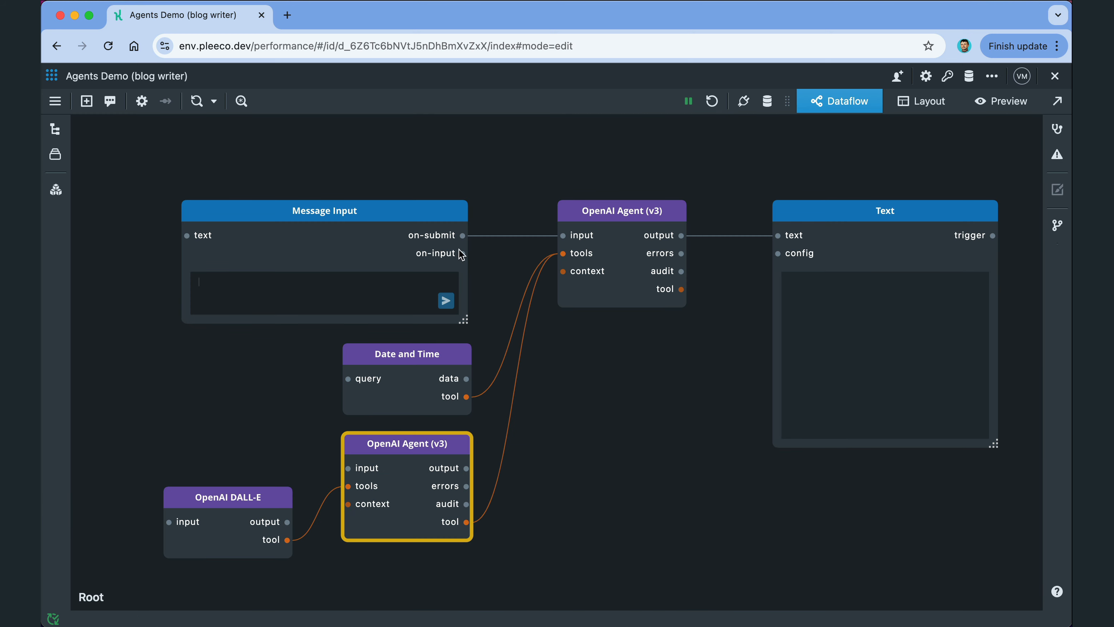
Step: Paste the blog article prompt into Message Input and submit it to run the agents
left_click(317, 295)
key("super+v")
key("Return")
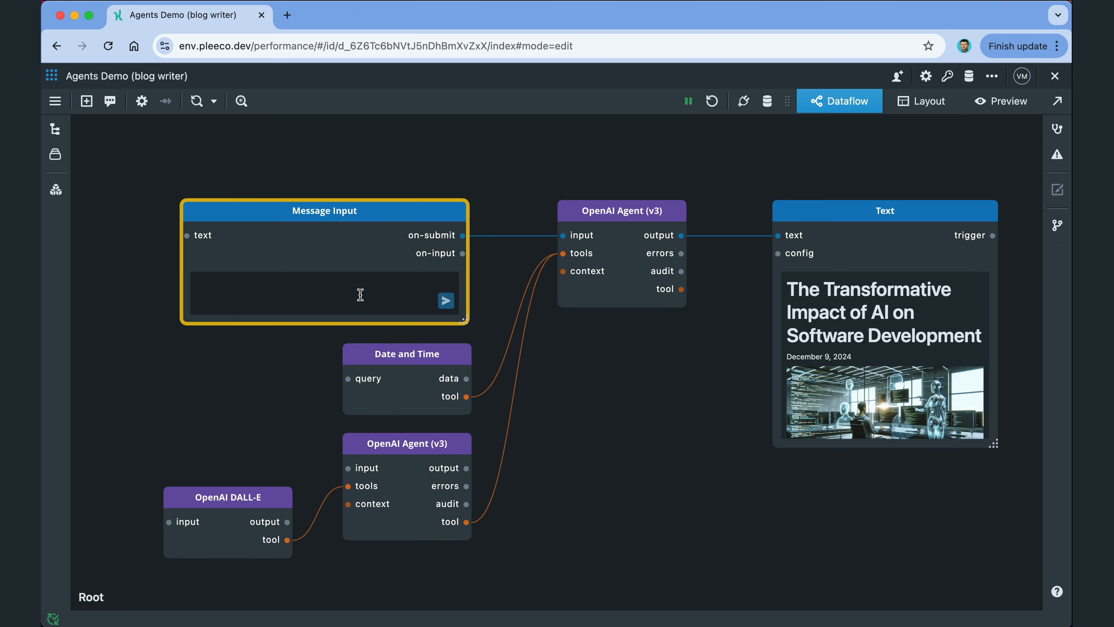
Step: Read the regenerated article 'The Transformative Impact of AI on Software Development' in the Text node
double_click(866, 214)
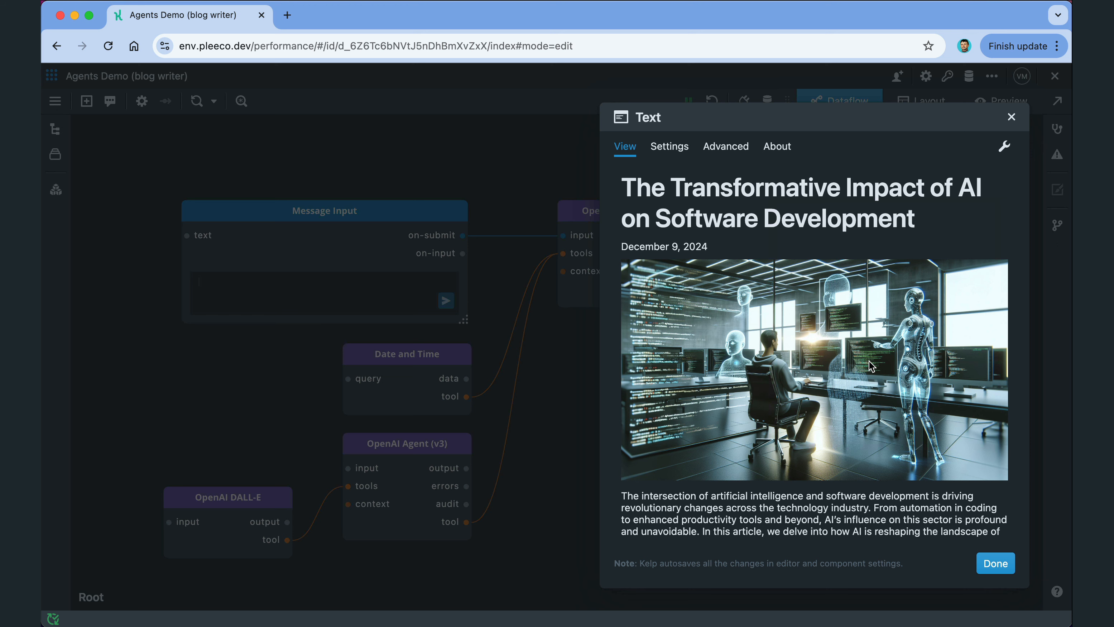
scroll(868, 361, "down", 15)
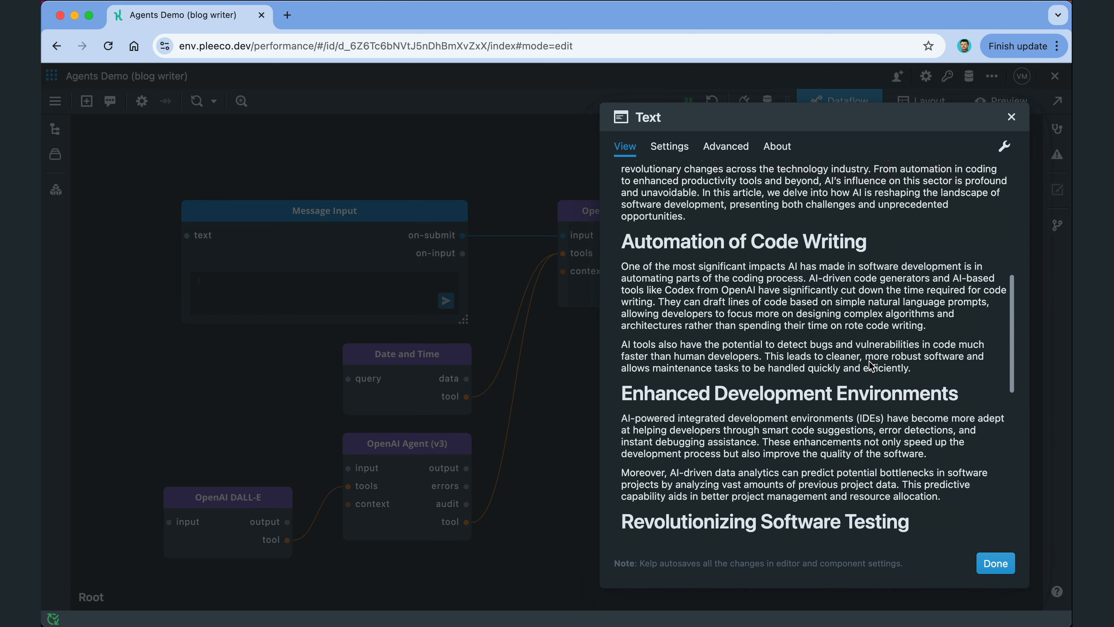
scroll(868, 361, "down", 5)
scroll(868, 361, "up", 20)
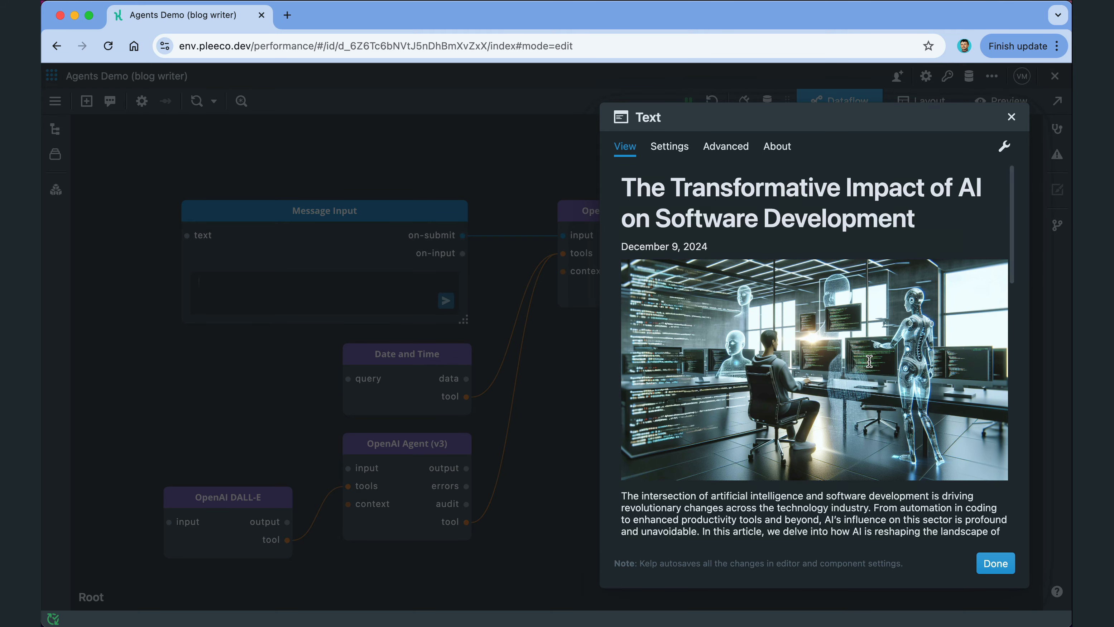
left_click(994, 566)
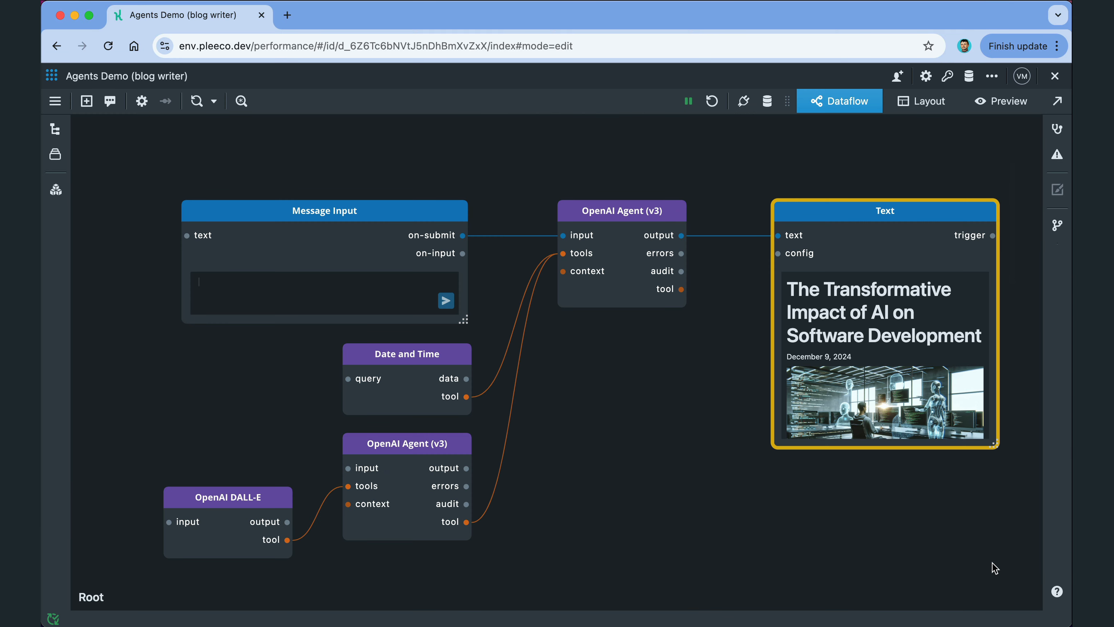
Step: Place the Audit Console below the Text node and wire the agent's audit output into it
left_click(704, 480)
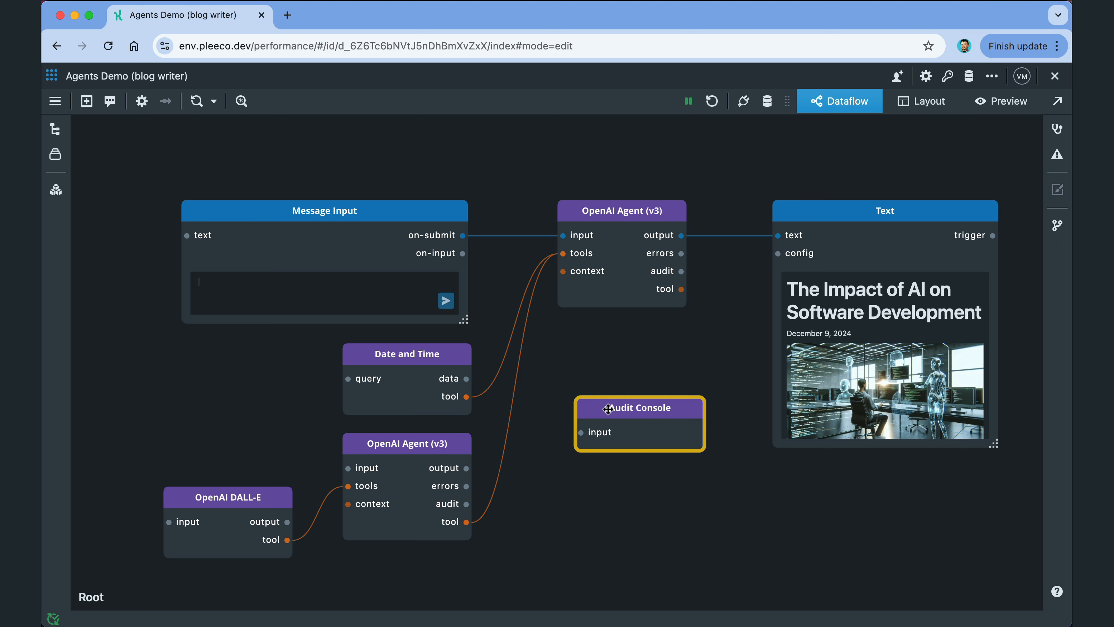
left_click_drag(608, 409, 796, 484)
left_click_drag(681, 271, 777, 504)
Step: Add an enlarged Log component fed by the upper agent's audit output
double_click(603, 420)
type("log")
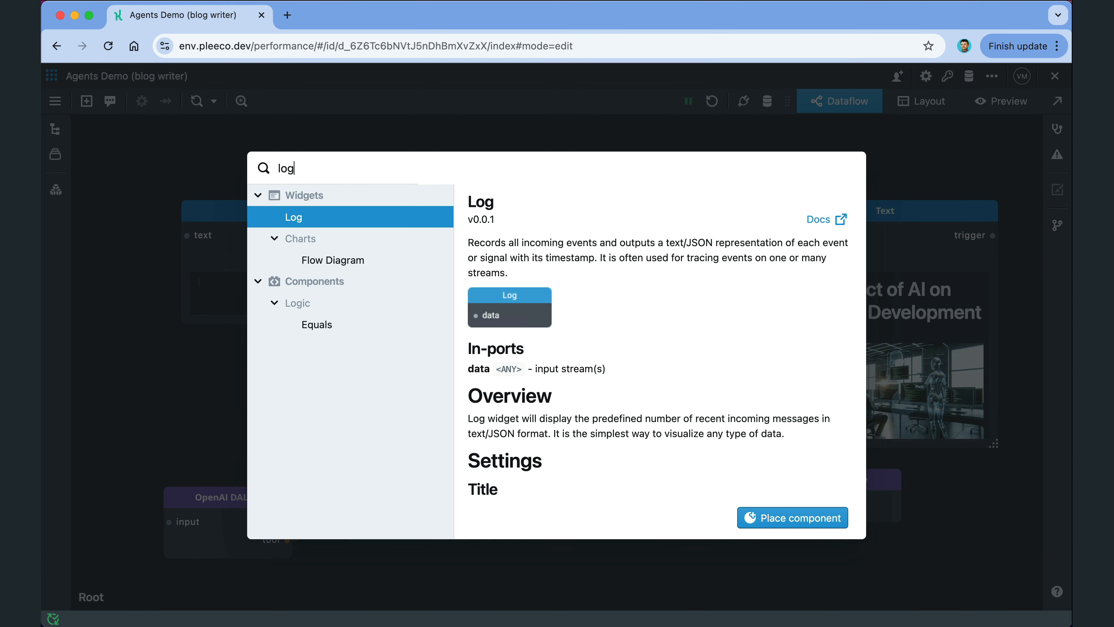
key("Return")
left_click_drag(599, 360, 621, 362)
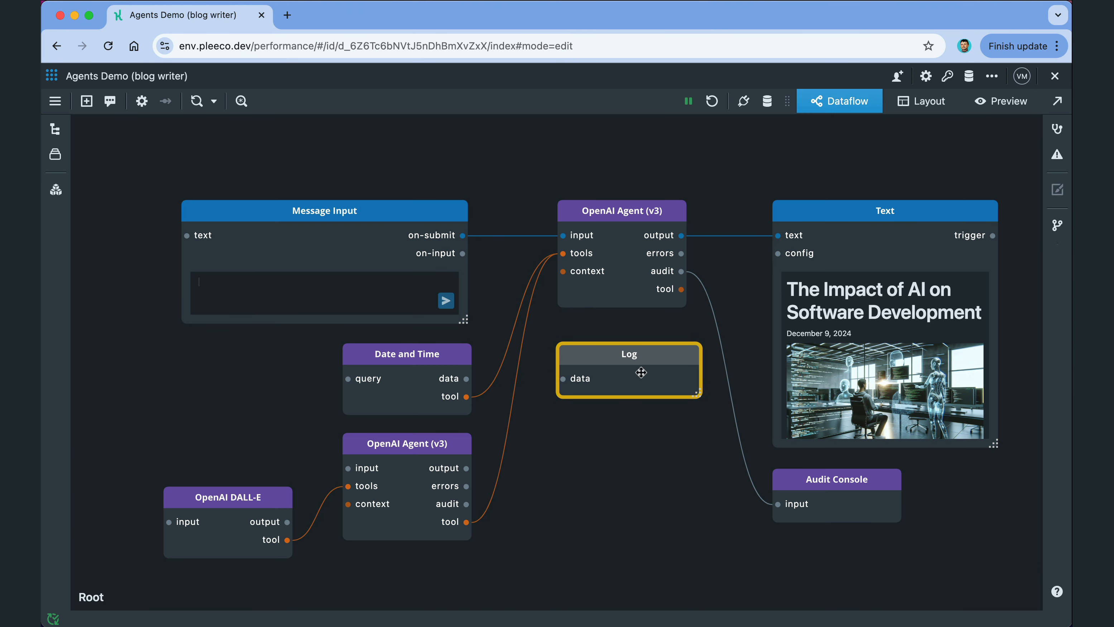
left_click_drag(697, 393, 712, 539)
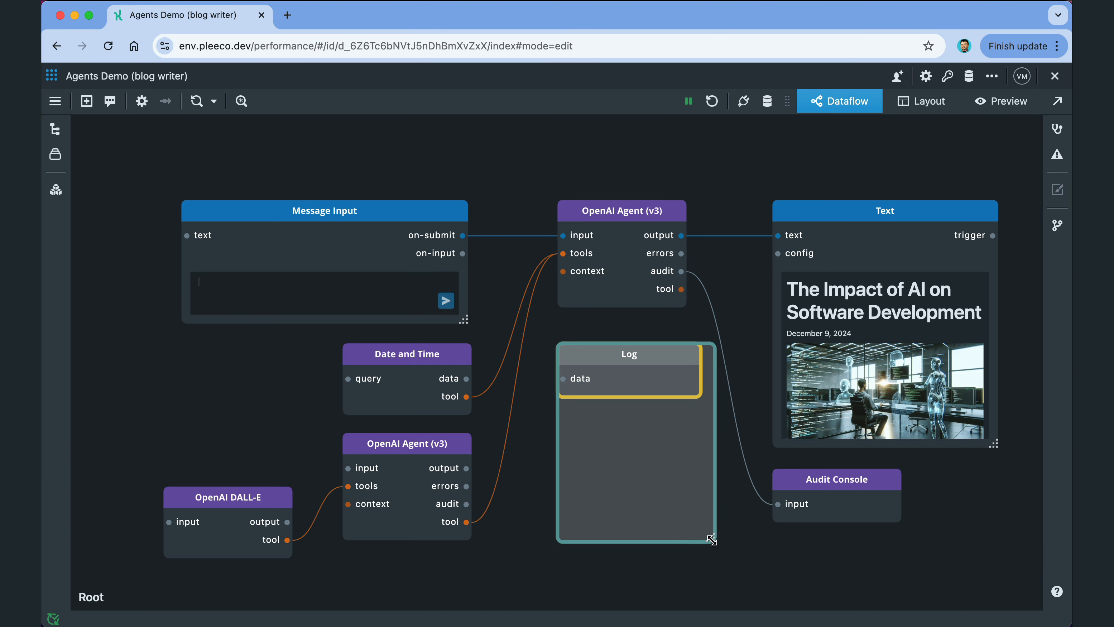
left_click_drag(681, 271, 564, 378)
Step: Rerun the flow by sending the blog article prompt from Message Input
left_click(346, 293)
type("Write a blog article about the impact of AI on software development.")
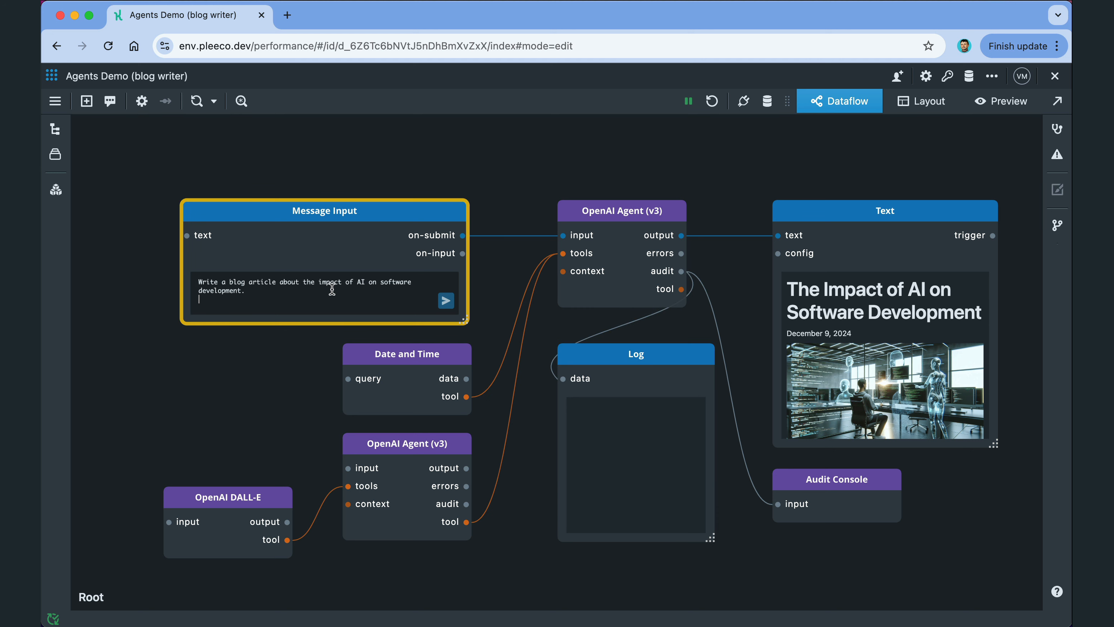
left_click(446, 300)
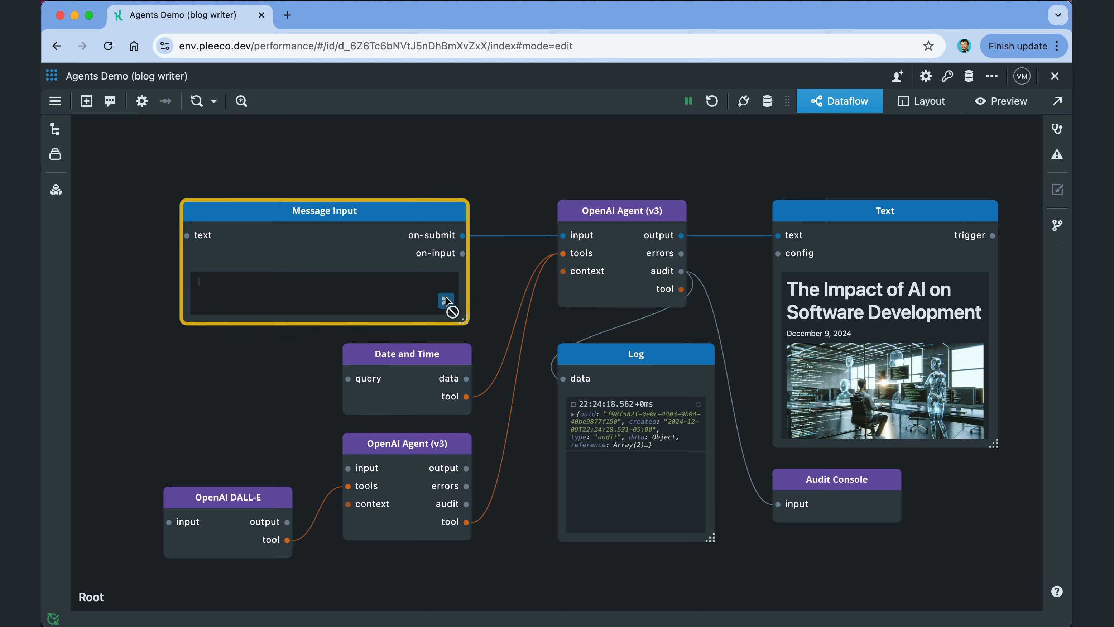
Step: Load the app's address in a new browser tab to reach the audit dashboard
left_click(289, 20)
key("Return")
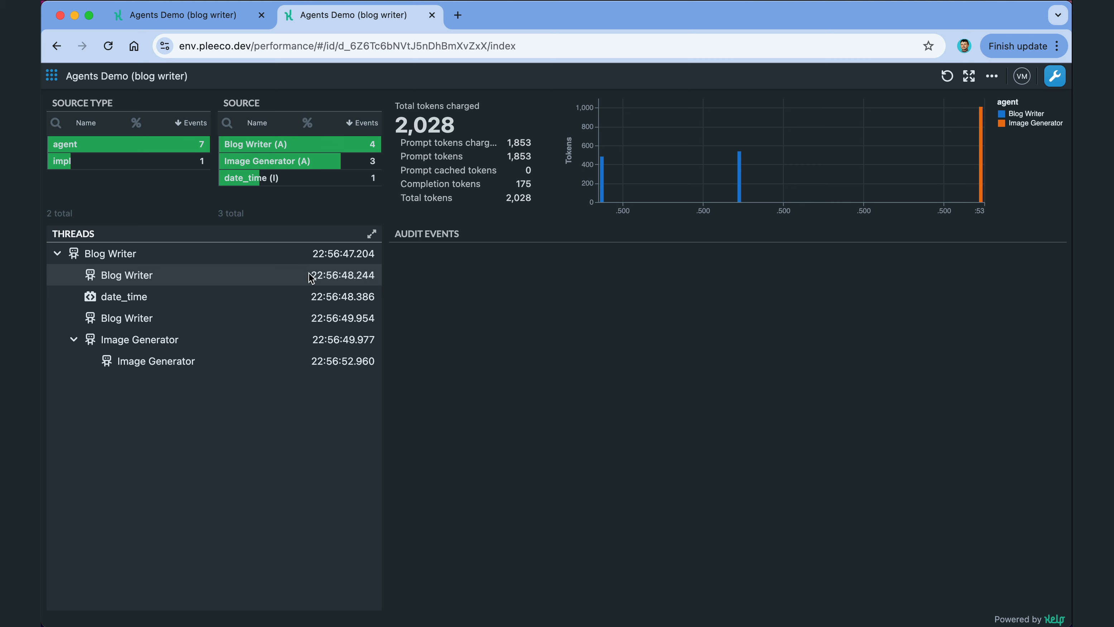
Step: Show the Blog Writer thread's audit events, toggling the agent and Image Generator filters on and off
left_click(250, 257)
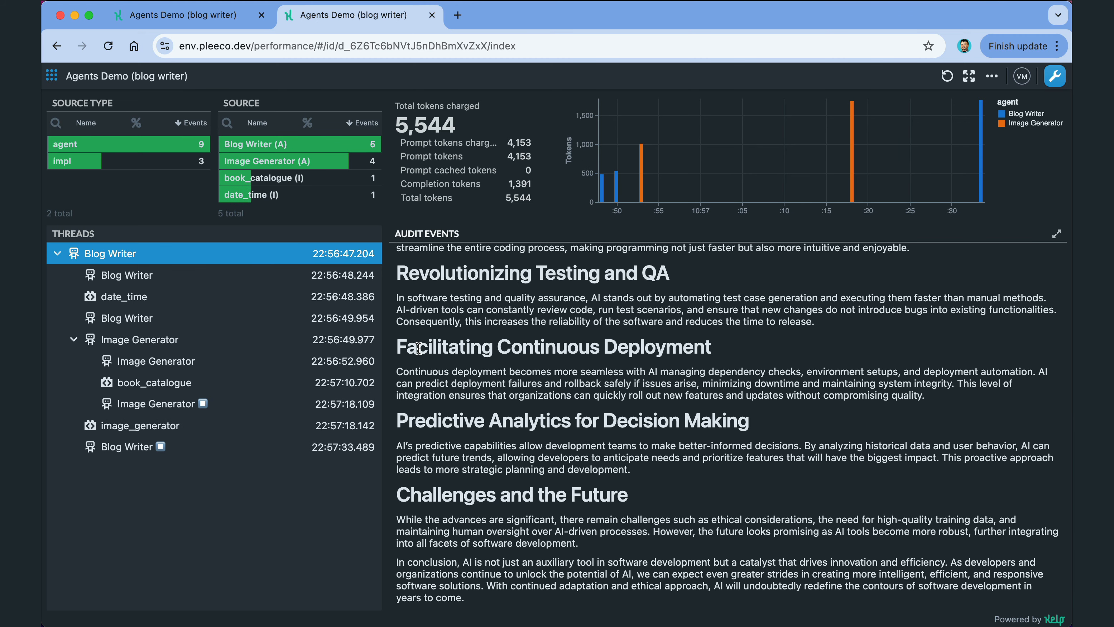
left_click(148, 150)
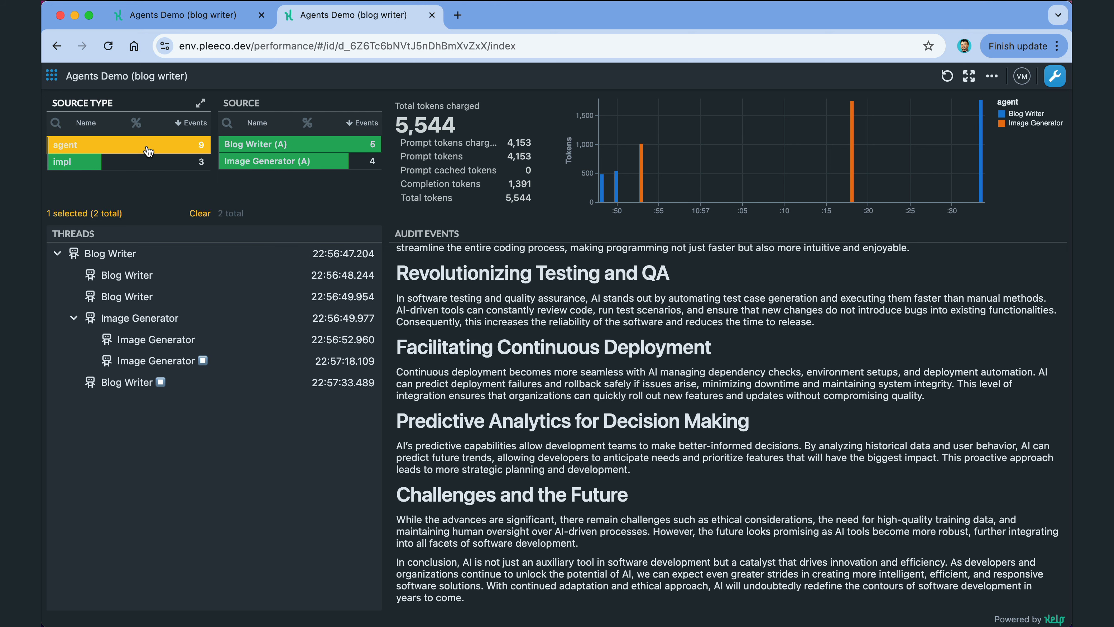
left_click(148, 150)
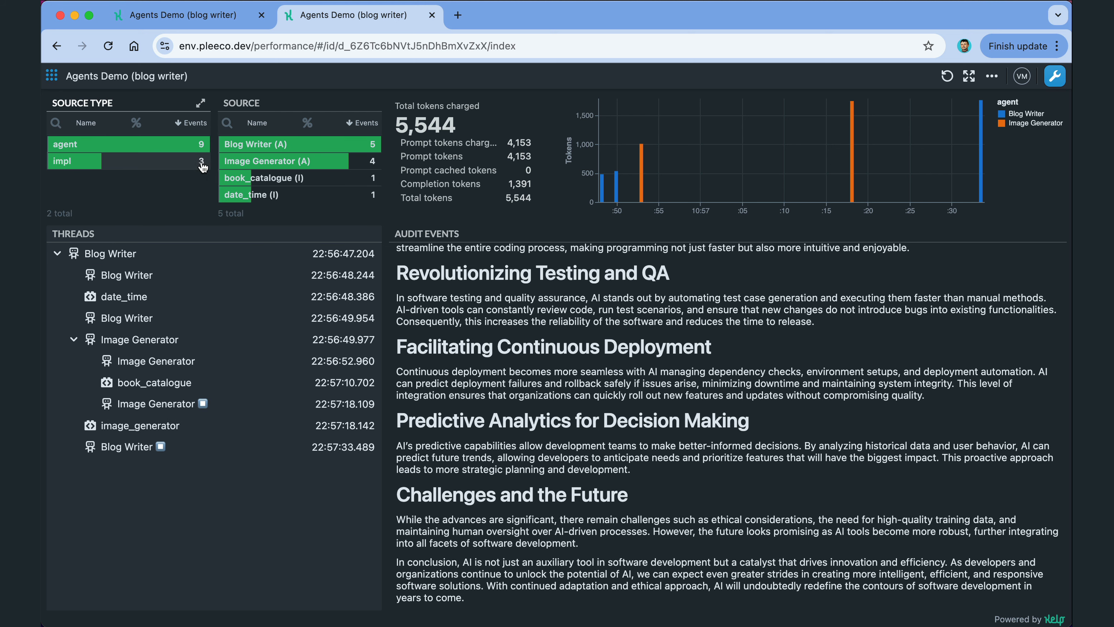
left_click(280, 165)
left_click(279, 166)
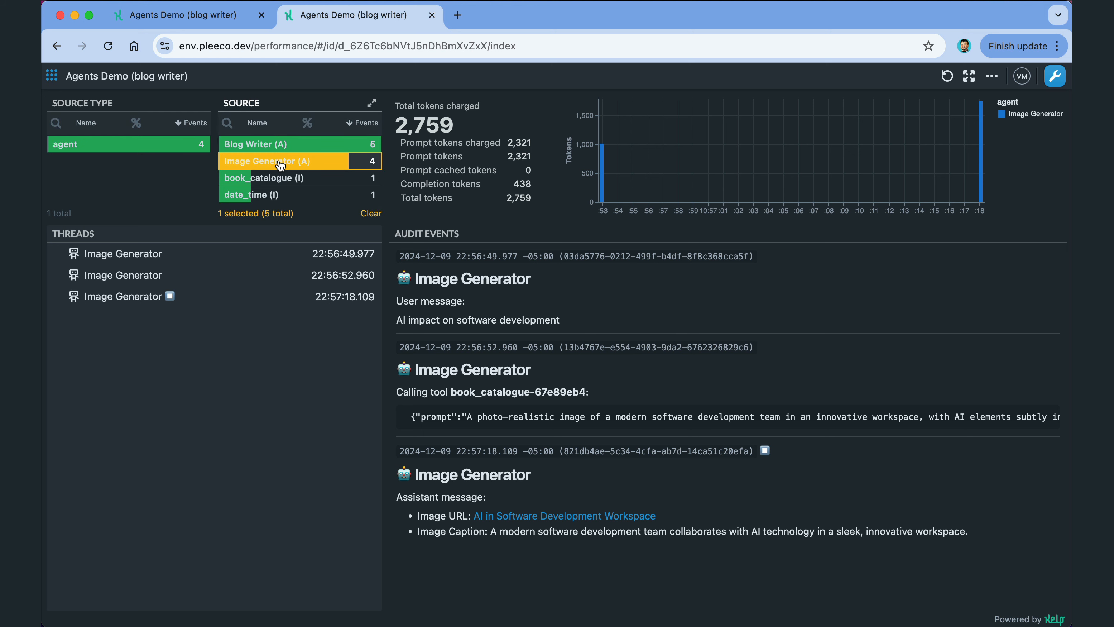
left_click(280, 165)
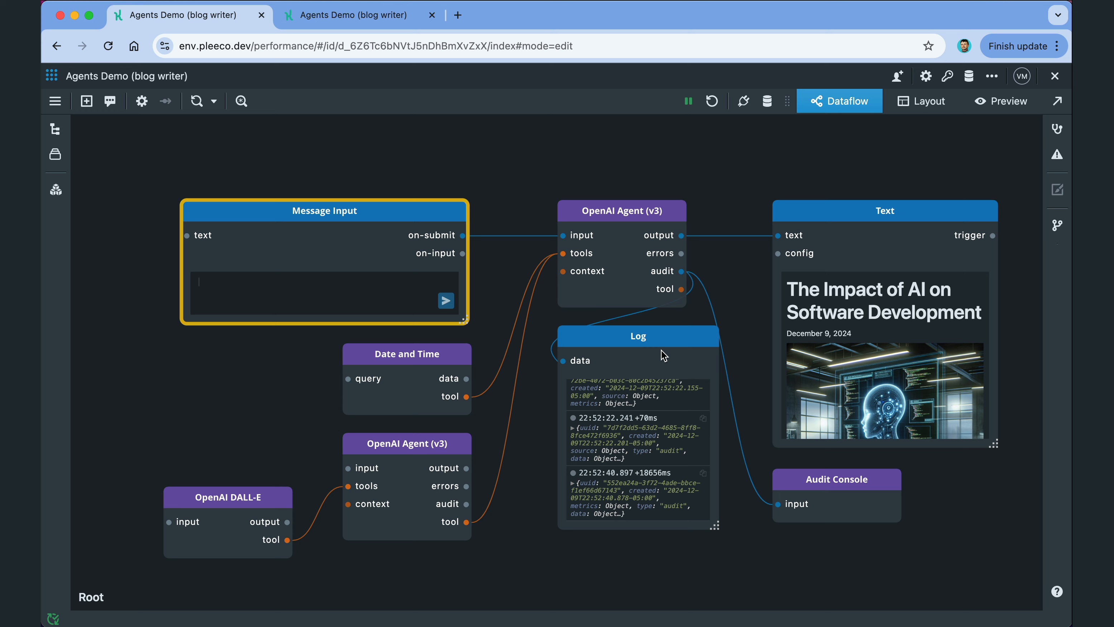
Step: Delete the Log node and zoom the canvas out
left_click(633, 338)
key("Delete")
scroll(635, 343, "down", 2)
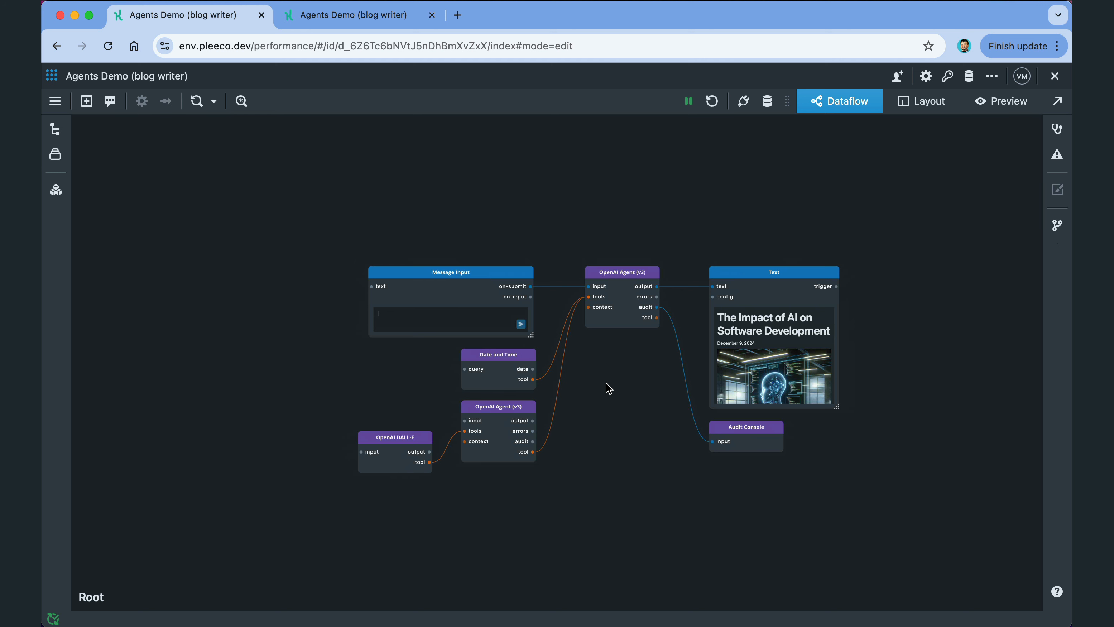
Step: Move Message Input to the far left and duplicate the OpenAI Agent node twice
left_click_drag(617, 384, 698, 404)
left_click_drag(568, 281, 232, 270)
left_click(707, 285)
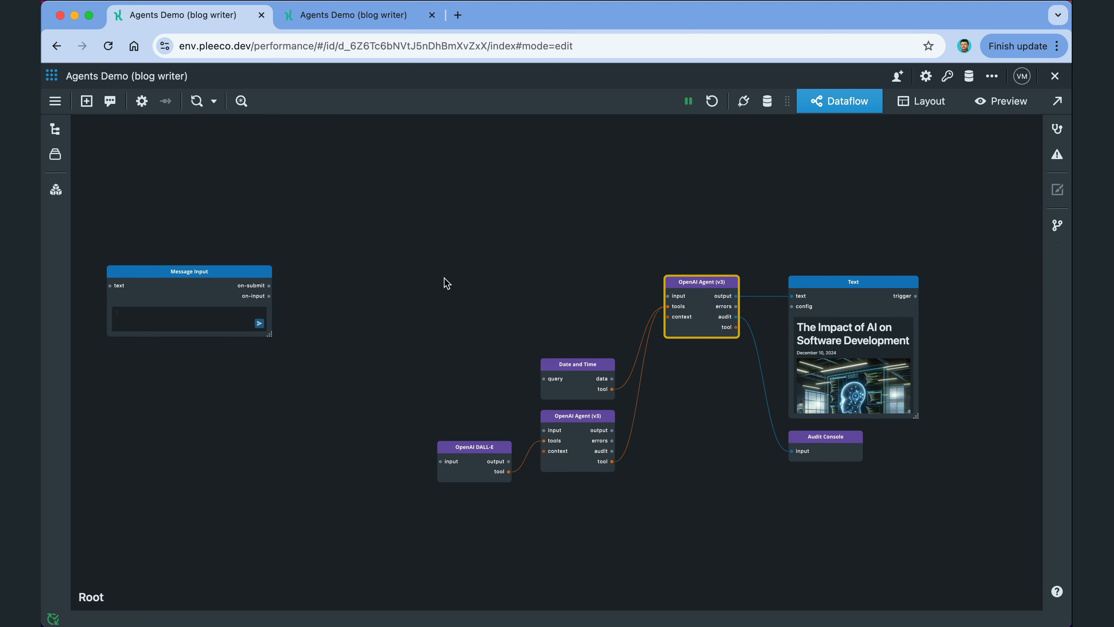
key("super+v")
left_click_drag(504, 286, 484, 286)
key("super+v")
left_click_drag(249, 273, 228, 284)
Step: Chain Message Input's on-submit into the first agent, then first to middle, middle to right agent
left_click_drag(343, 284, 355, 284)
left_click_drag(249, 295, 306, 296)
left_click_drag(374, 296, 397, 295)
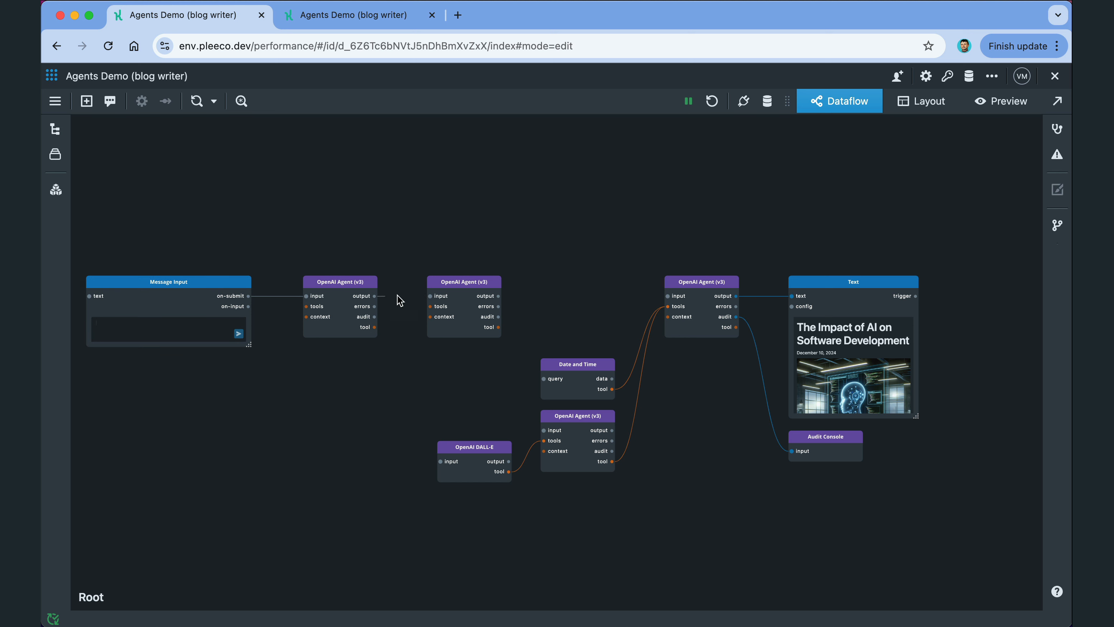
left_click_drag(499, 296, 667, 295)
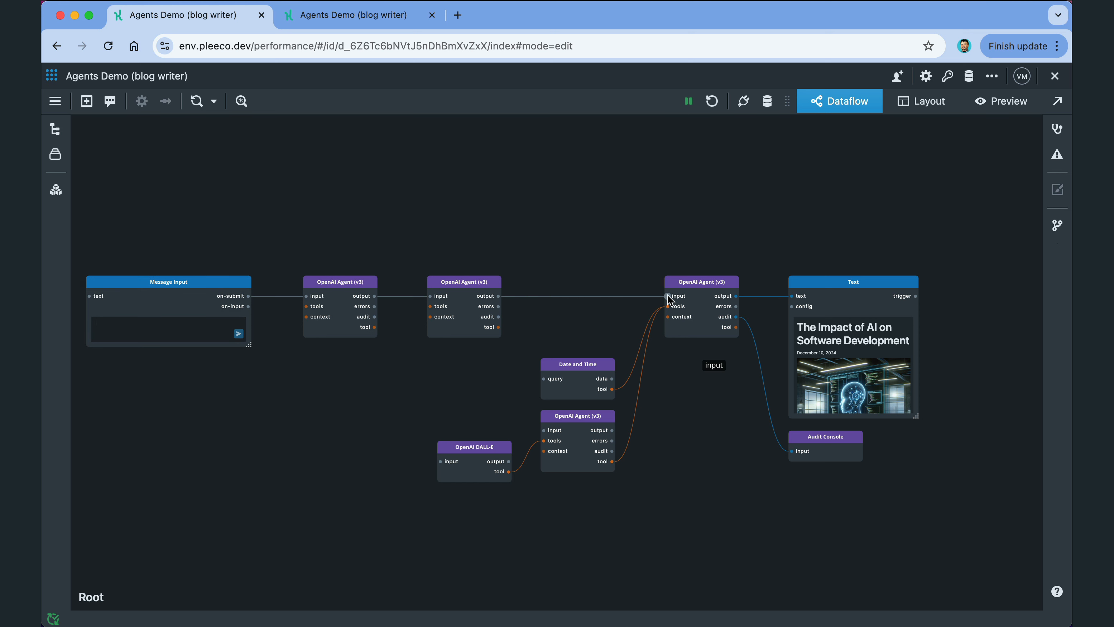
Step: Retitle the three agents Researcher, Writer and Editor
left_click(341, 285)
type("Researcher")
key("Return")
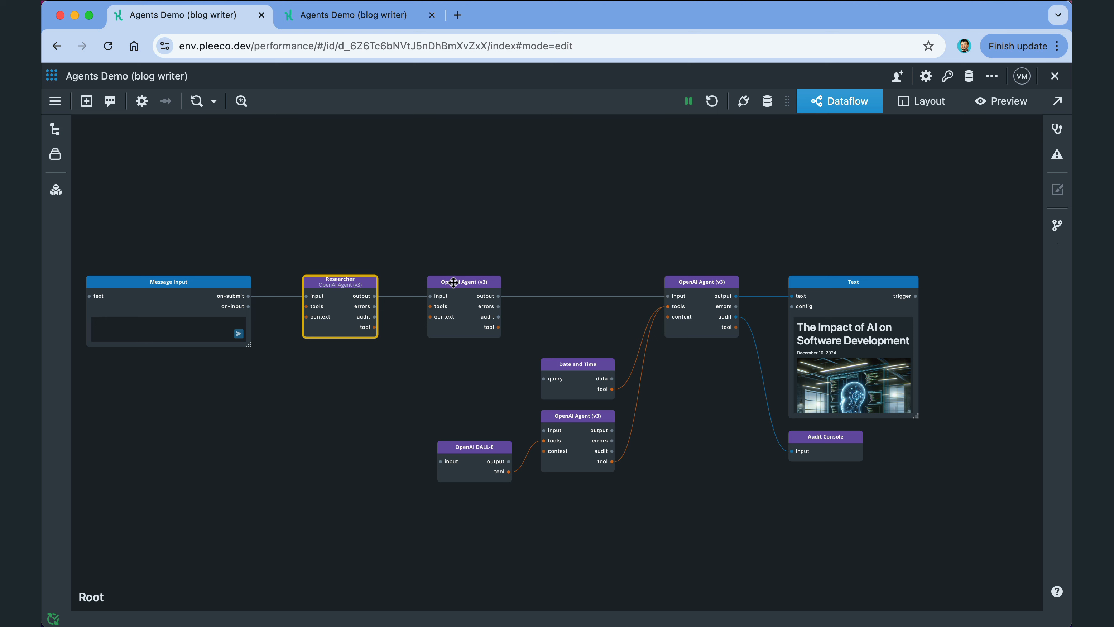
left_click(454, 282)
type("Writer")
key("Return")
left_click(698, 282)
type("Editor")
key("Return")
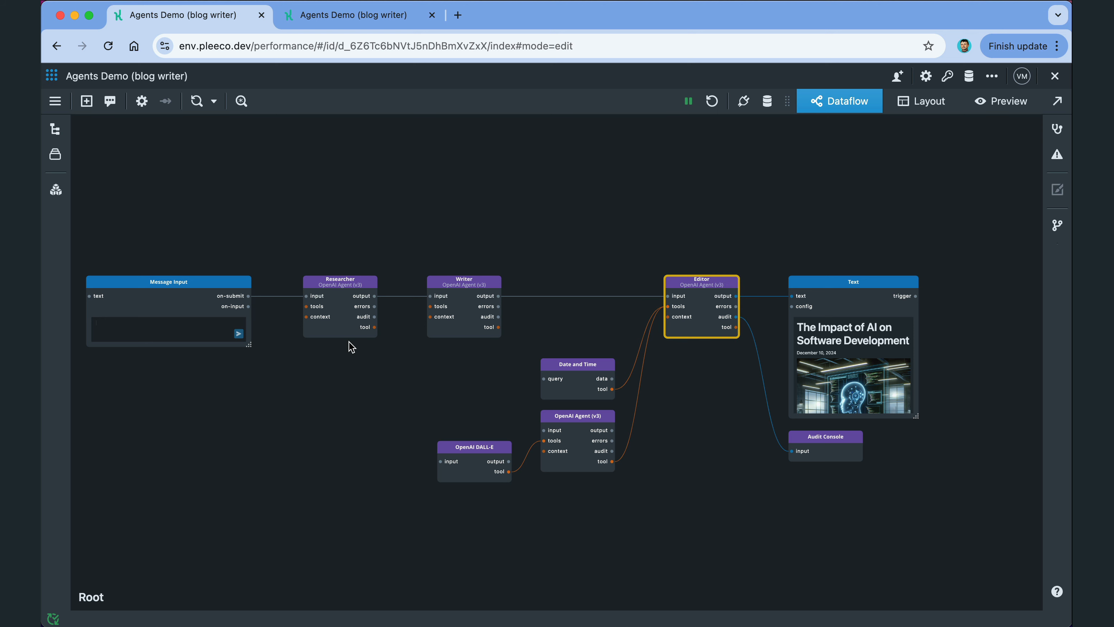
double_click(333, 306)
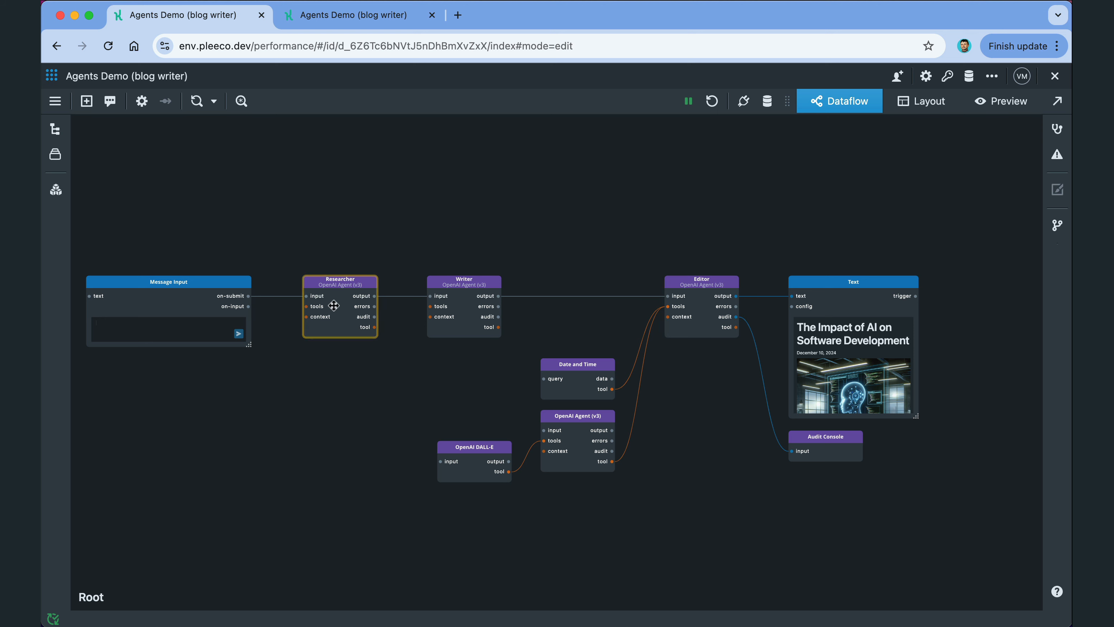
Step: Name the first agent 'Researcher' and replace its pre-prompt with the outline prompt
scroll(702, 351, "down", 3)
scroll(706, 371, "down", 1)
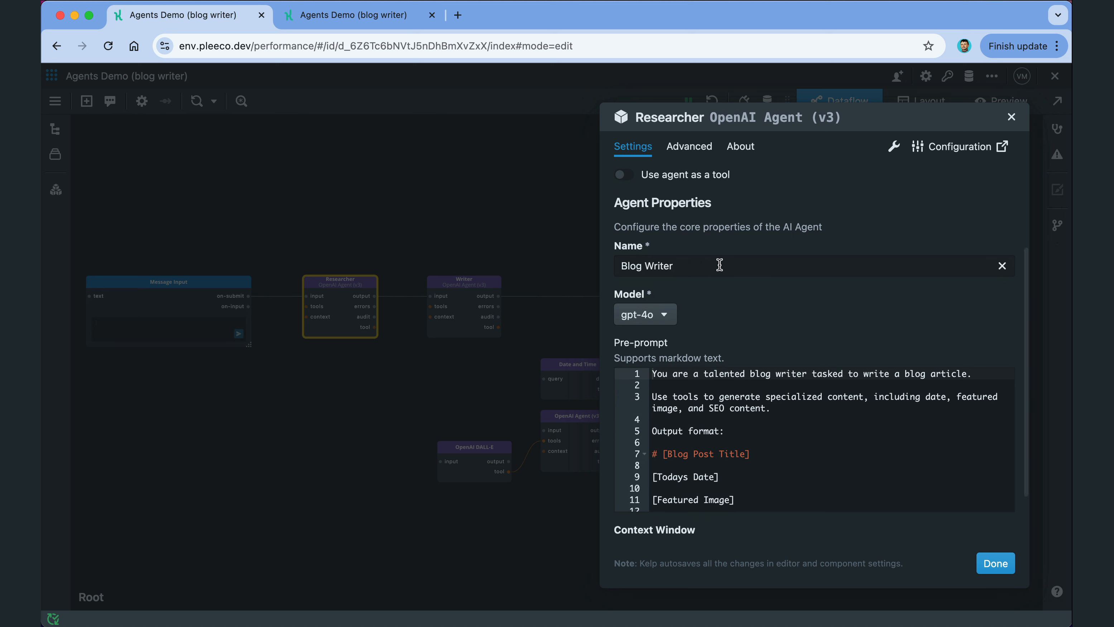
triple_click(716, 265)
type("Researcher")
scroll(742, 325, "down", 2)
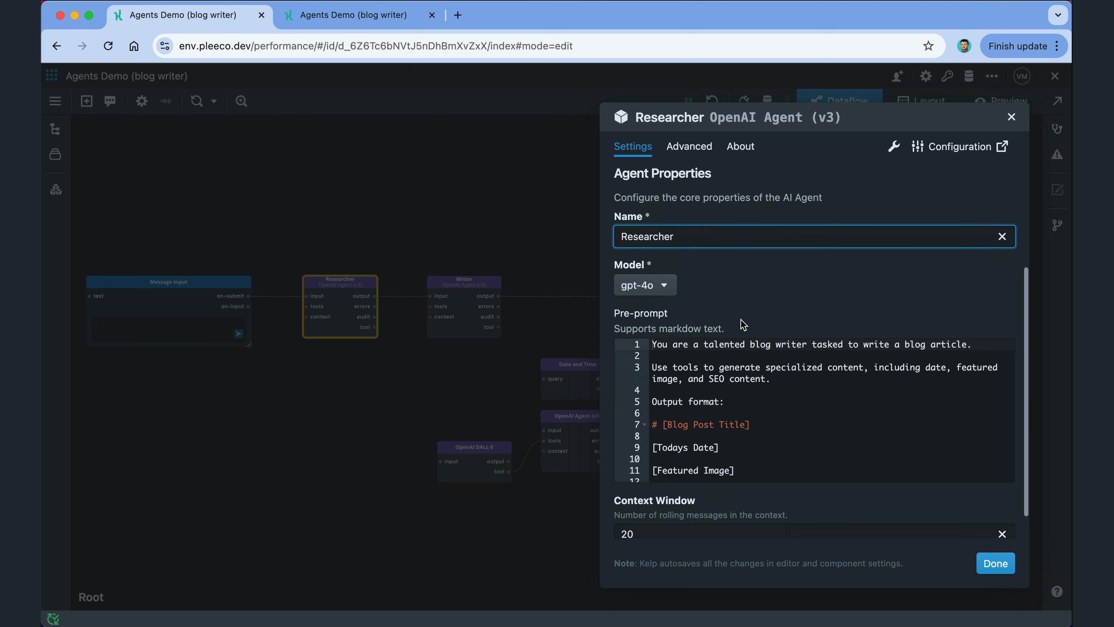
left_click(738, 346)
key("super+a")
type("You are a Researcher tasked with creating an outline for a blog article. Organize your response into clear sections with suggested headings and subheadings. Include a brief description of the key points that should be covered in each section to ensure the article is comprehensive and engaging.")
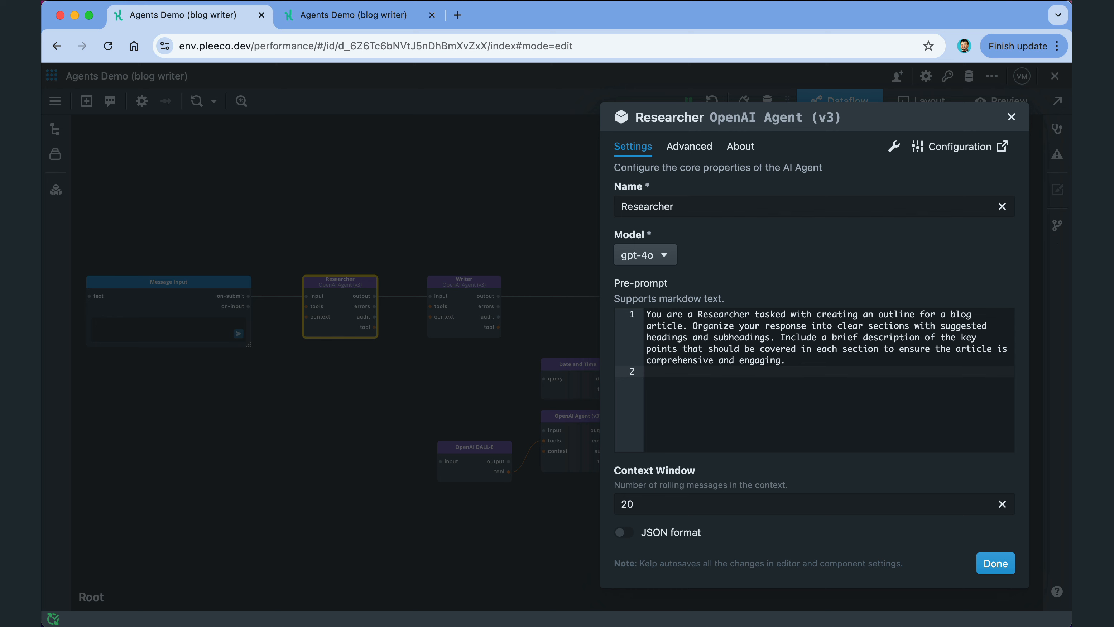
left_click(992, 563)
Step: Name the second agent 'Writer' and replace its pre-prompt with the writing prompt
left_click(459, 292)
scroll(691, 377, "down", 5)
left_click(701, 226)
key("super+a")
type("Writer")
left_click(728, 400)
key("super+a")
key("BackSpace")
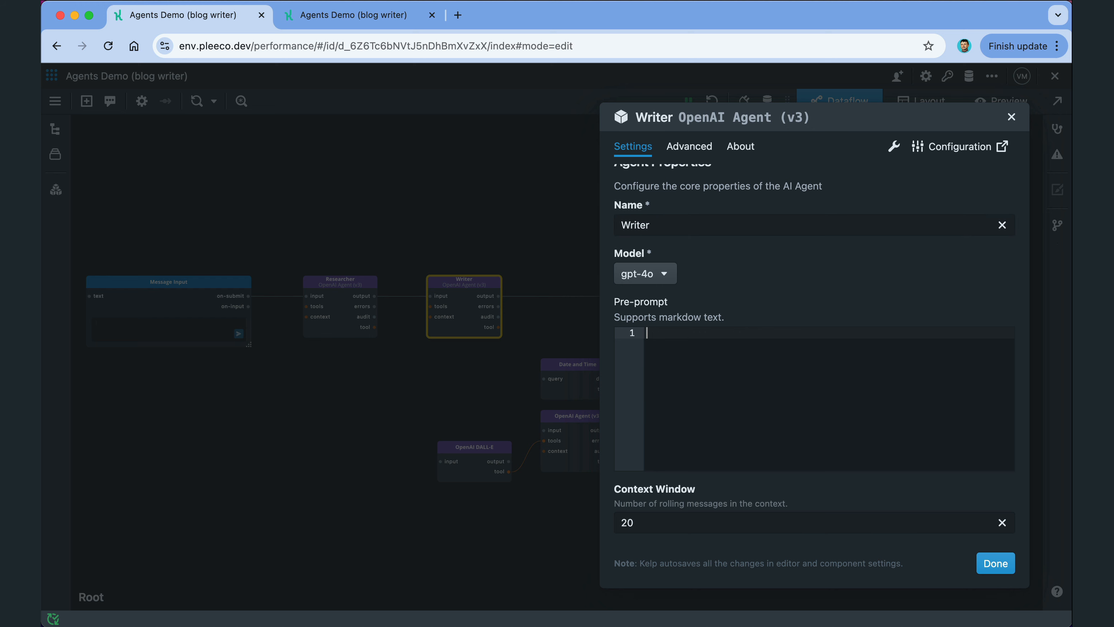
type("You are a Writer tasked with drafting a blog articles based on the following outline. Expand each section with detailed and engaging content that aligns with the provided structure. Ensure the article is informative, professional, and suitable for the intended audience. Aim for clarity and coherence, and include examples or supporting details where relevant.")
left_click(995, 563)
Step: Rename the Editor agent and paste its draft-refining instructions into the pre-prompt
left_click(712, 289)
scroll(704, 285, "down", 3)
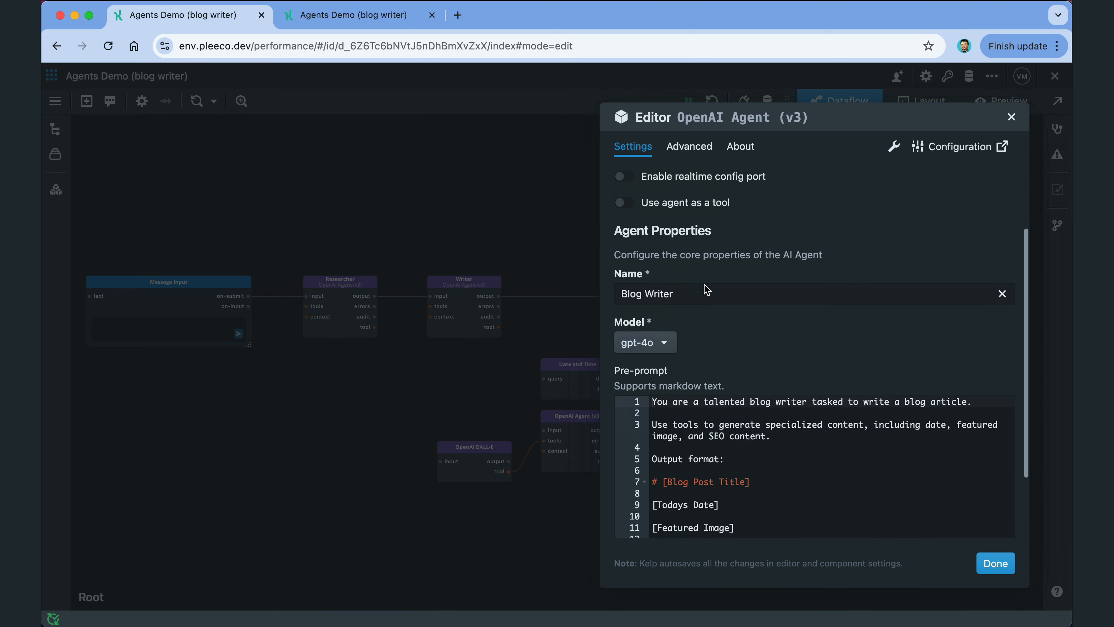
left_click(704, 243)
key("super+a")
type("Edito")
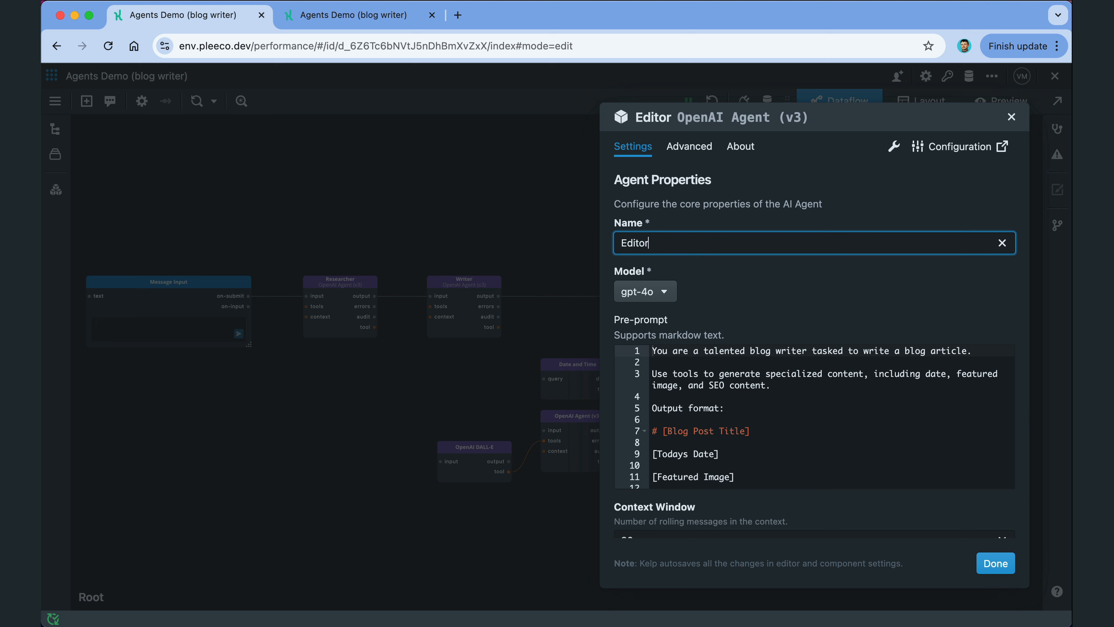
triple_click(763, 350)
type("You are an Editor tasked with refining a draft of a blog article. Your goal is to improve readability, fix any grammatical or stylistic errors, and ensure the tone is professional yet engaging for the target audience. Check for logical flow between sections and suggest or make adjustments to enhance clarity, impact, or relevance. Provide a polished, publish-ready version of the article.")
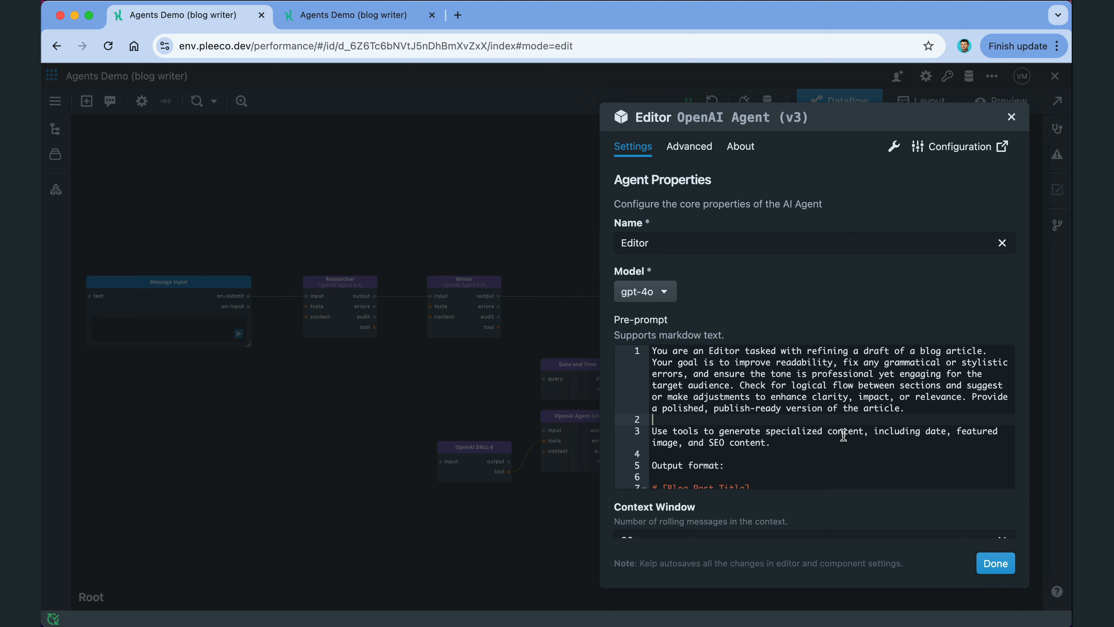
left_click(995, 563)
Step: Wire the Writer's and Researcher's audit outputs into the Audit Console and restart the flow
left_click_drag(501, 316, 791, 451)
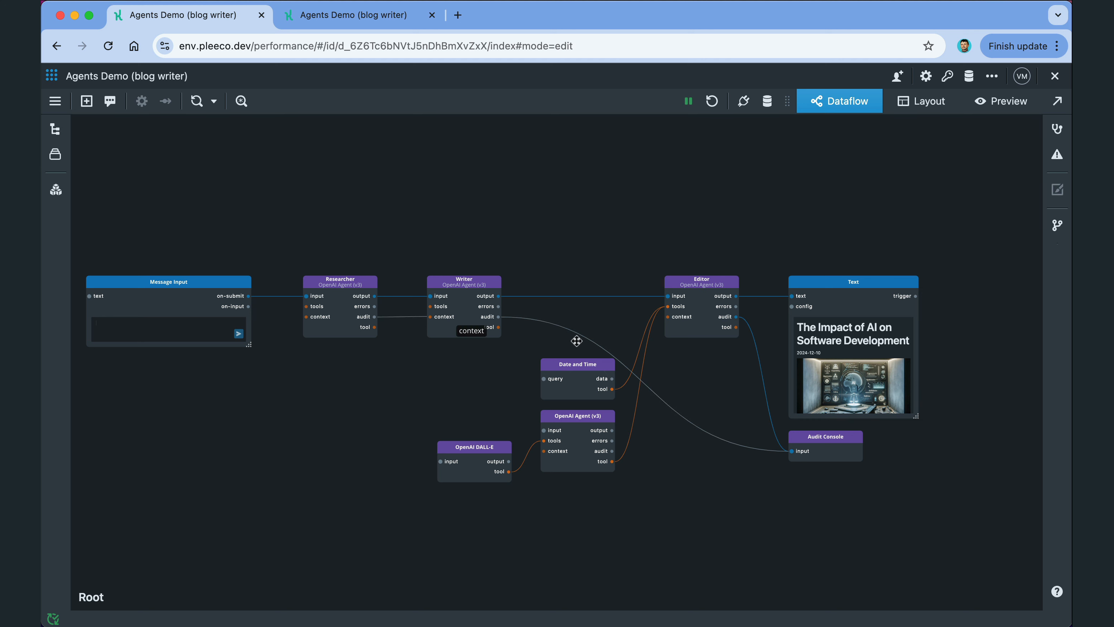
left_click_drag(576, 341, 793, 451)
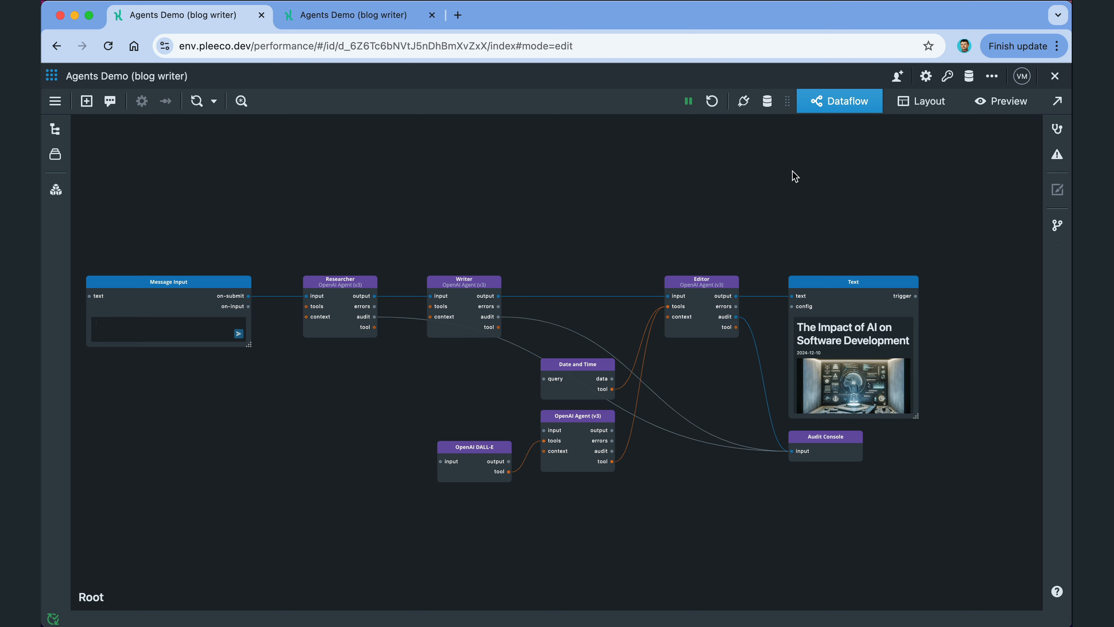
left_click(712, 101)
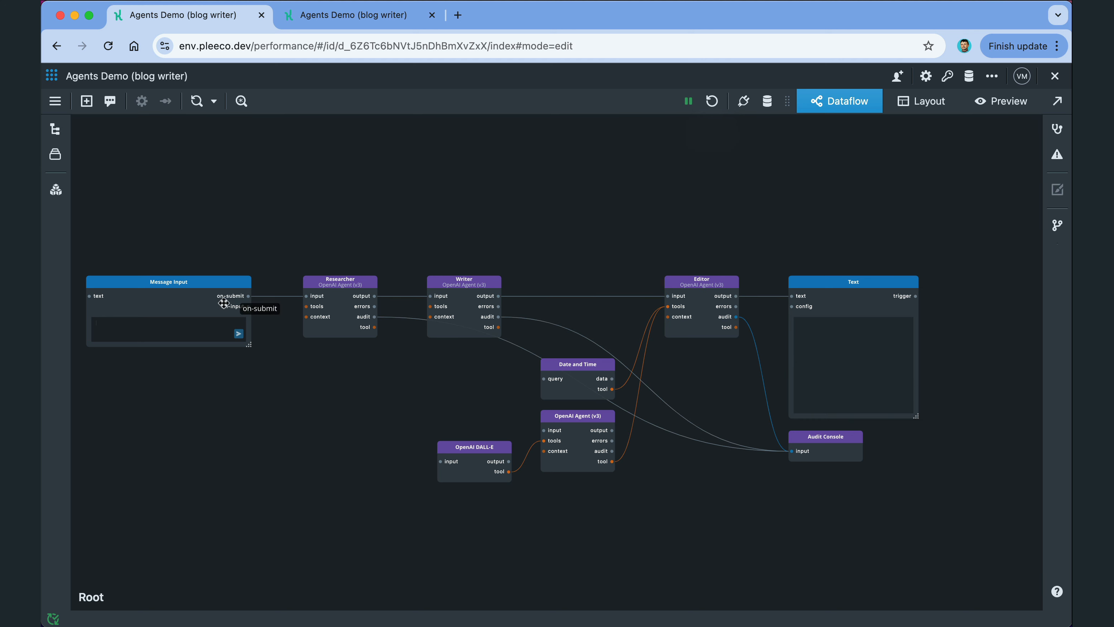
Step: Send the AI-in-software blog article request through the three-agent chain
left_click(187, 332)
type("Write a blog article about the impact of AI on software development.")
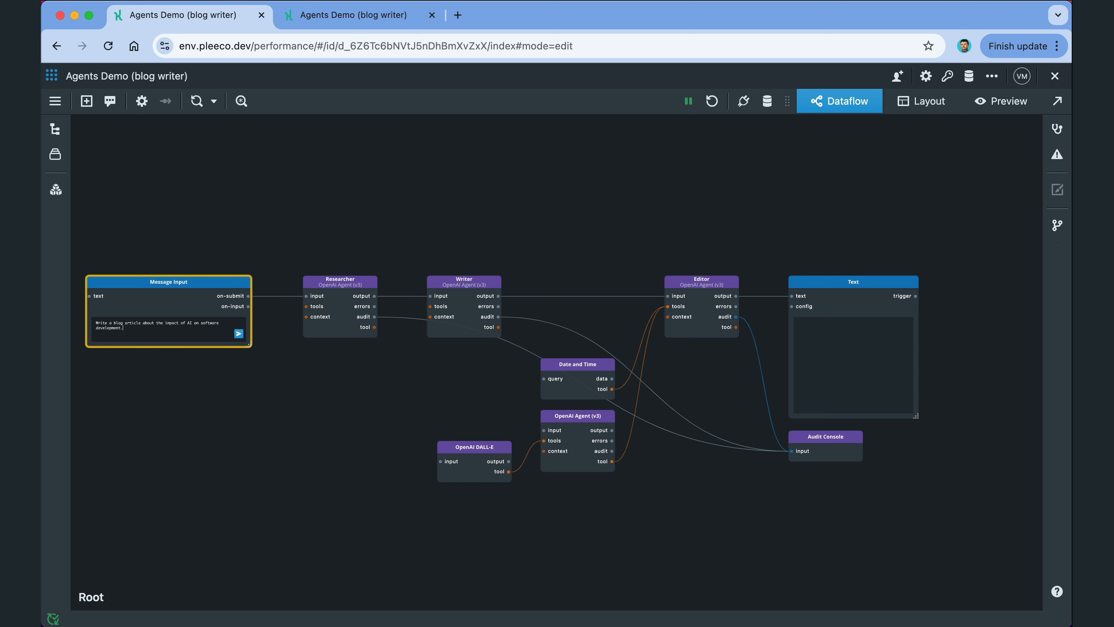
key("Return")
left_click(353, 15)
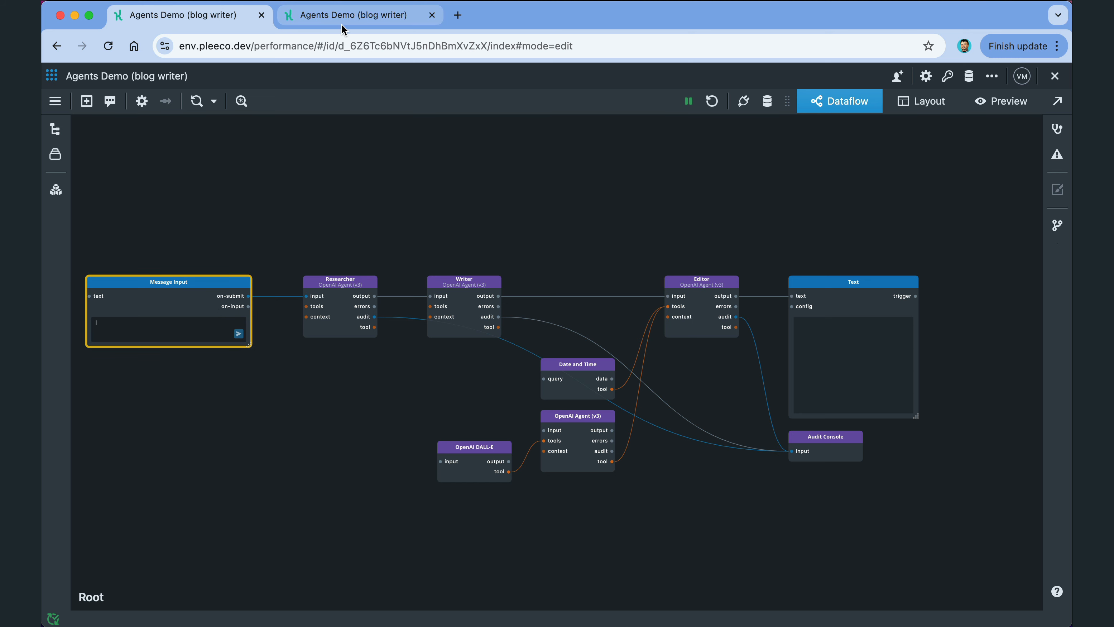
Step: Show the Researcher thread's audit events, then the Editor thread's
left_click(285, 255)
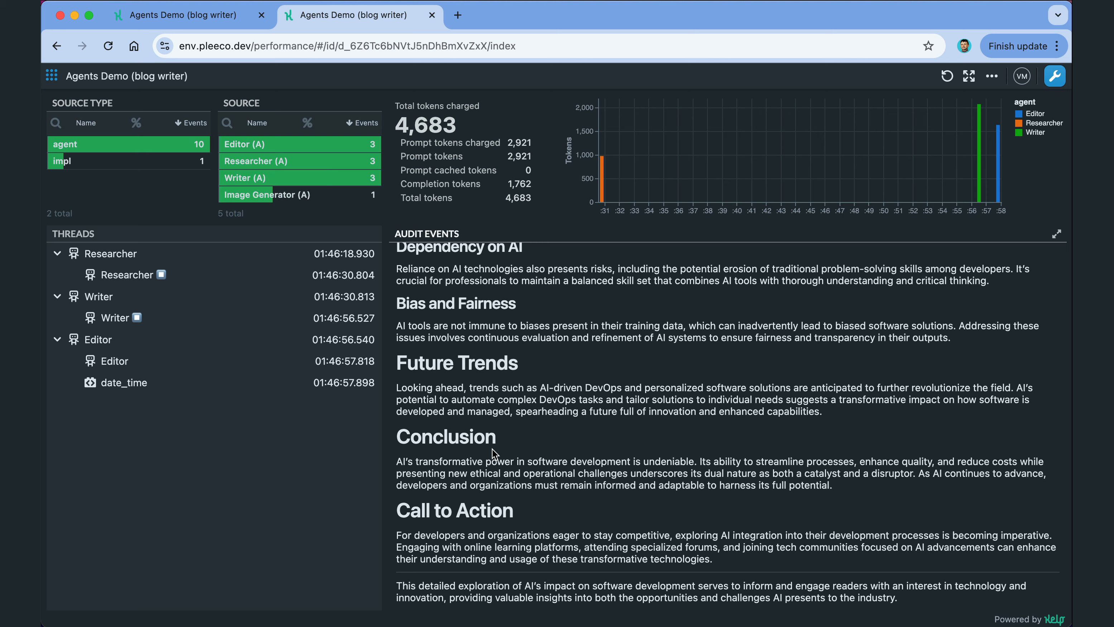
left_click(256, 341)
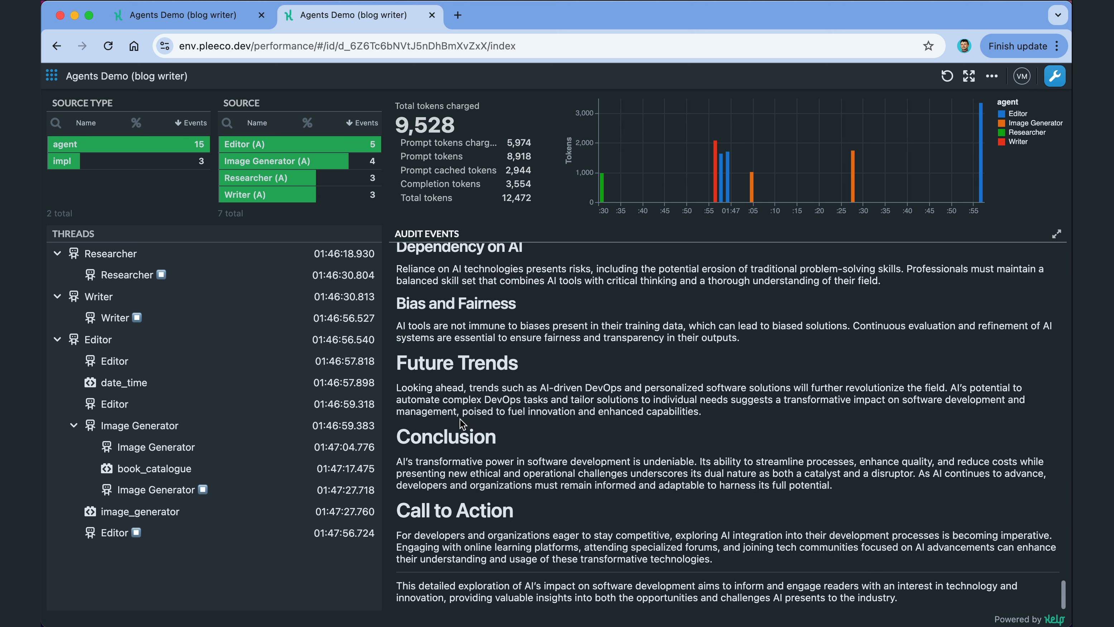
Step: Back in the dataflow editor, read 'The Impact of AI on Software Development' in the Text node
left_click(213, 21)
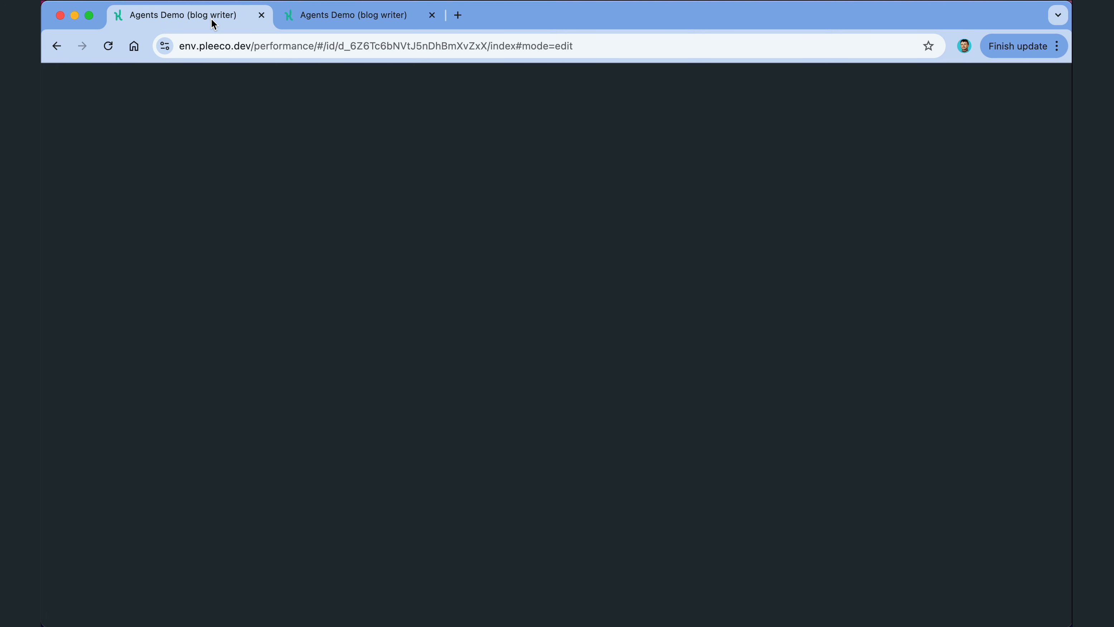
left_click(839, 291)
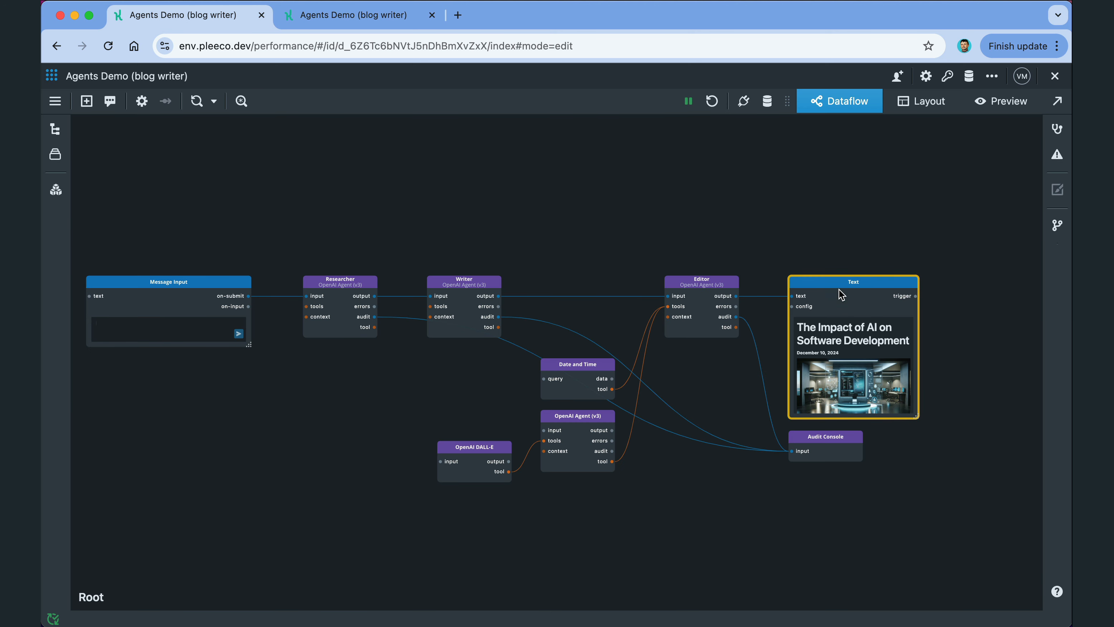
double_click(839, 291)
scroll(846, 358, "down", 5)
scroll(847, 358, "down", 5)
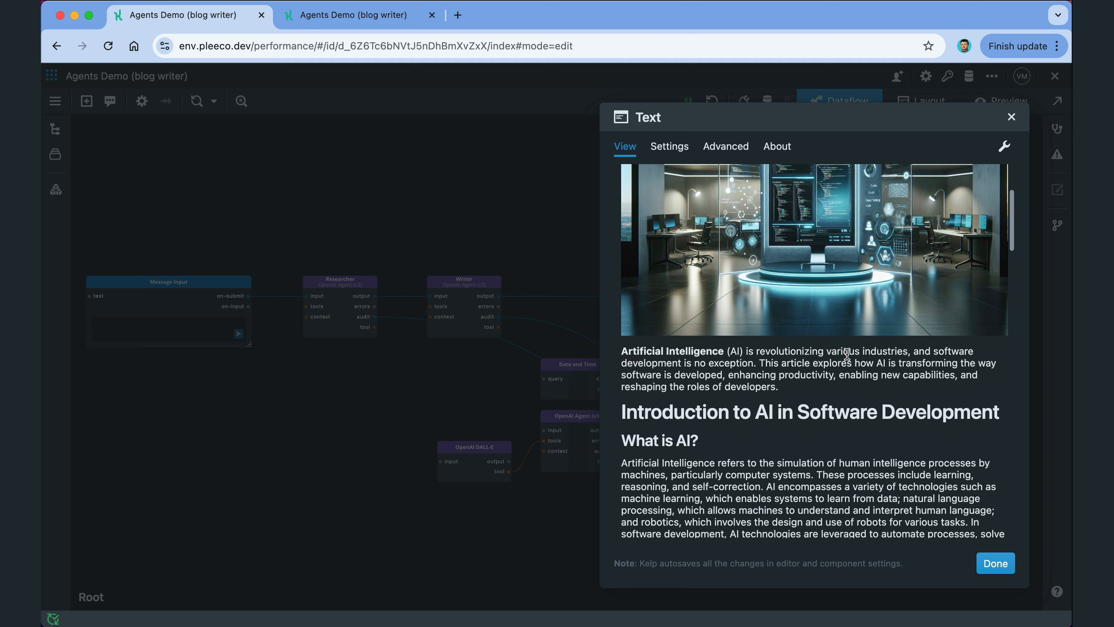
scroll(847, 354, "down", 10)
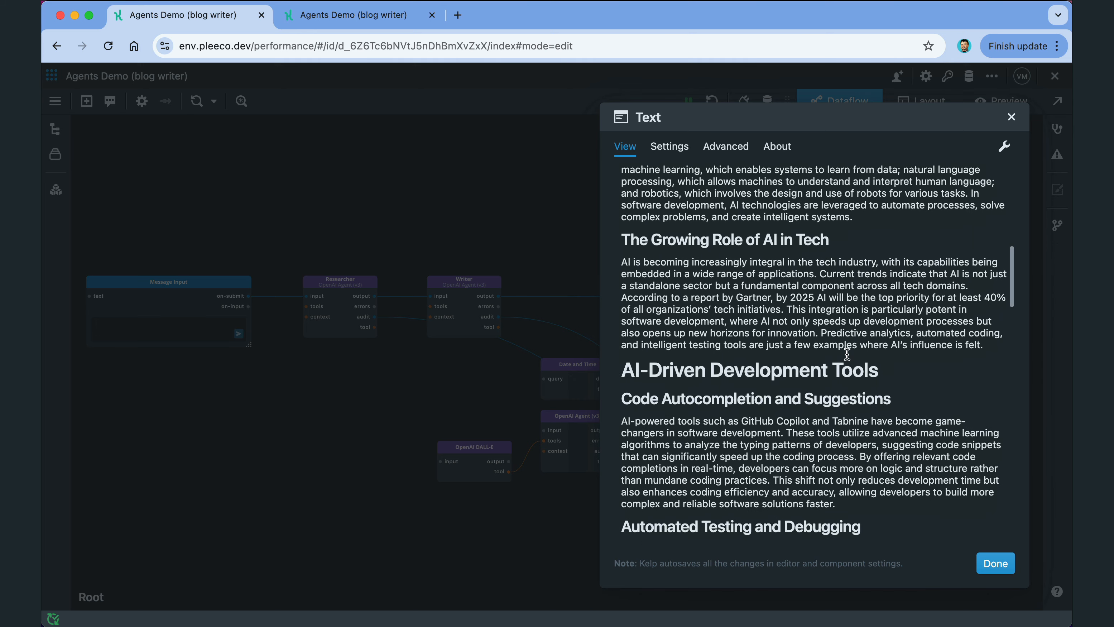
scroll(847, 354, "down", 10)
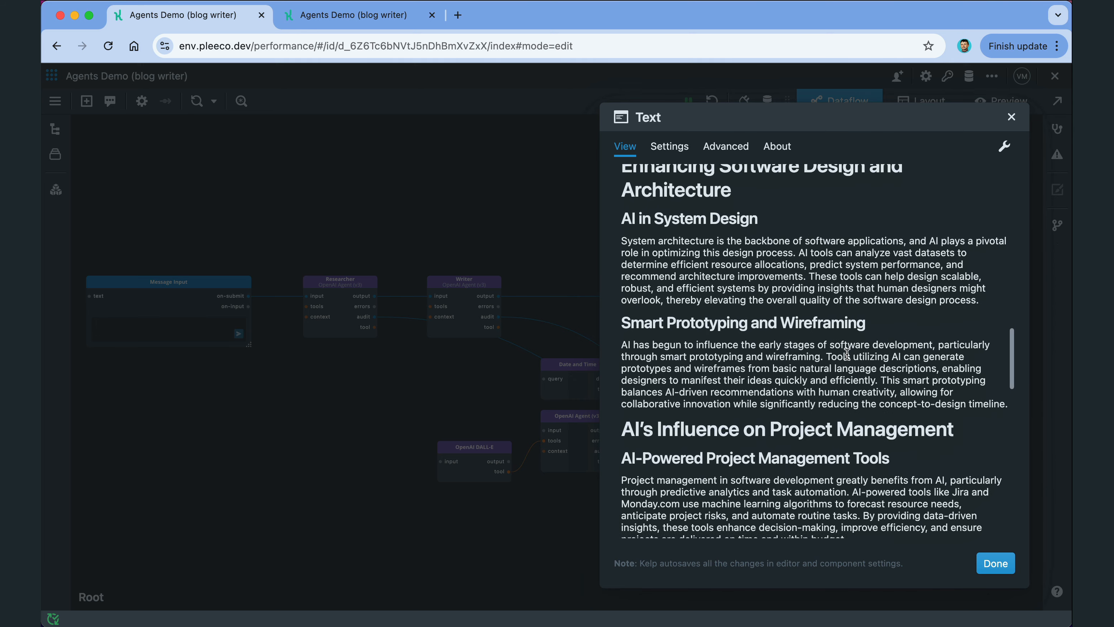
scroll(847, 354, "down", 8)
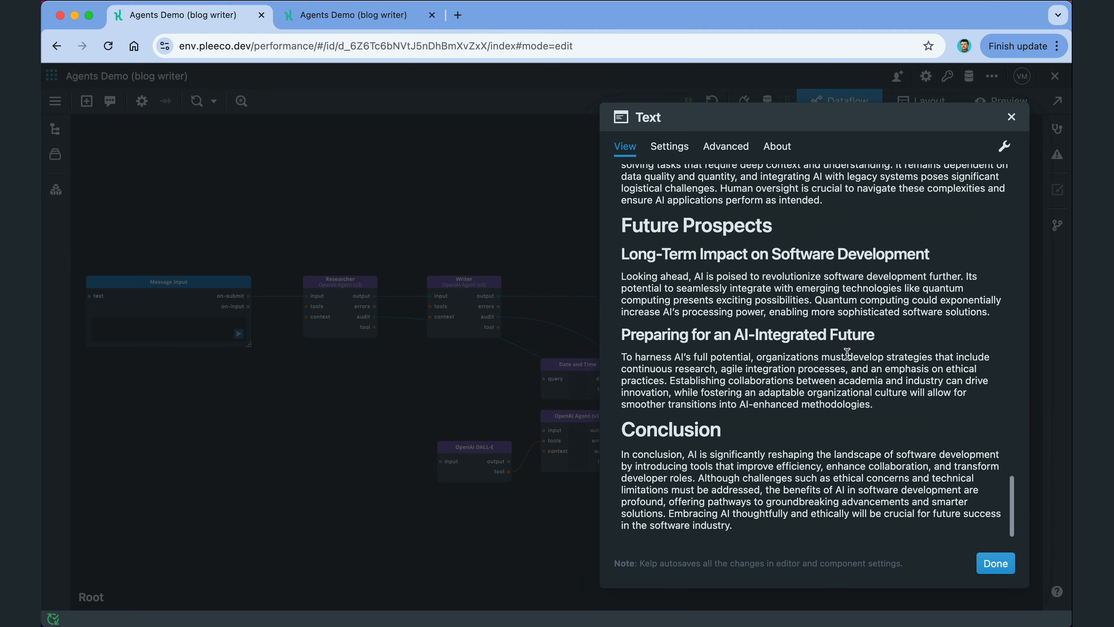
scroll(847, 355, "up", 7)
scroll(847, 354, "up", 20)
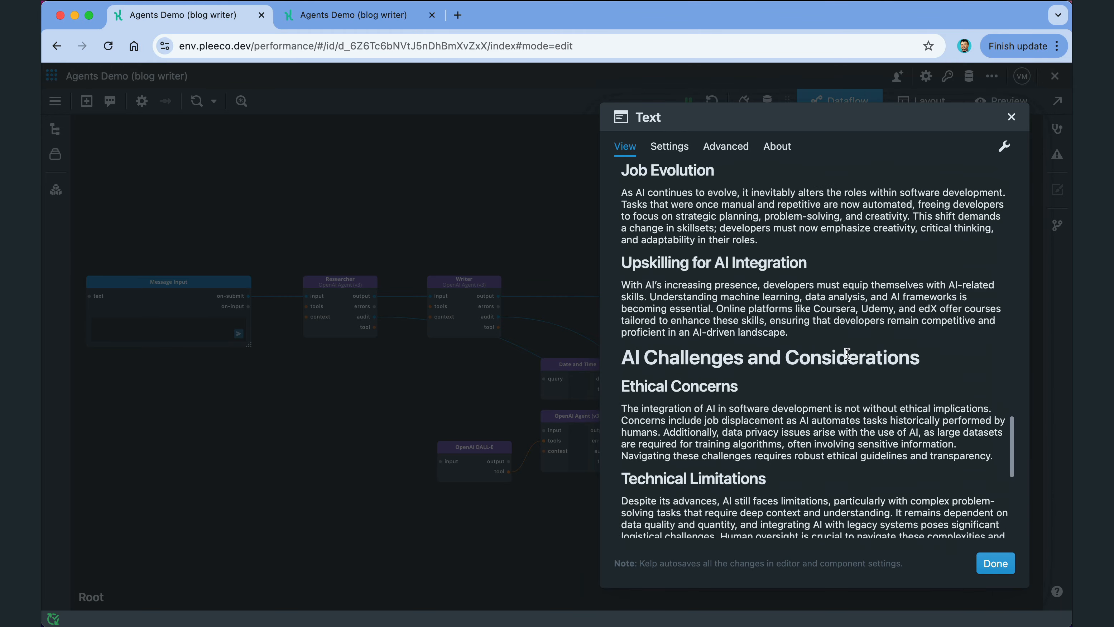
scroll(846, 354, "up", 3)
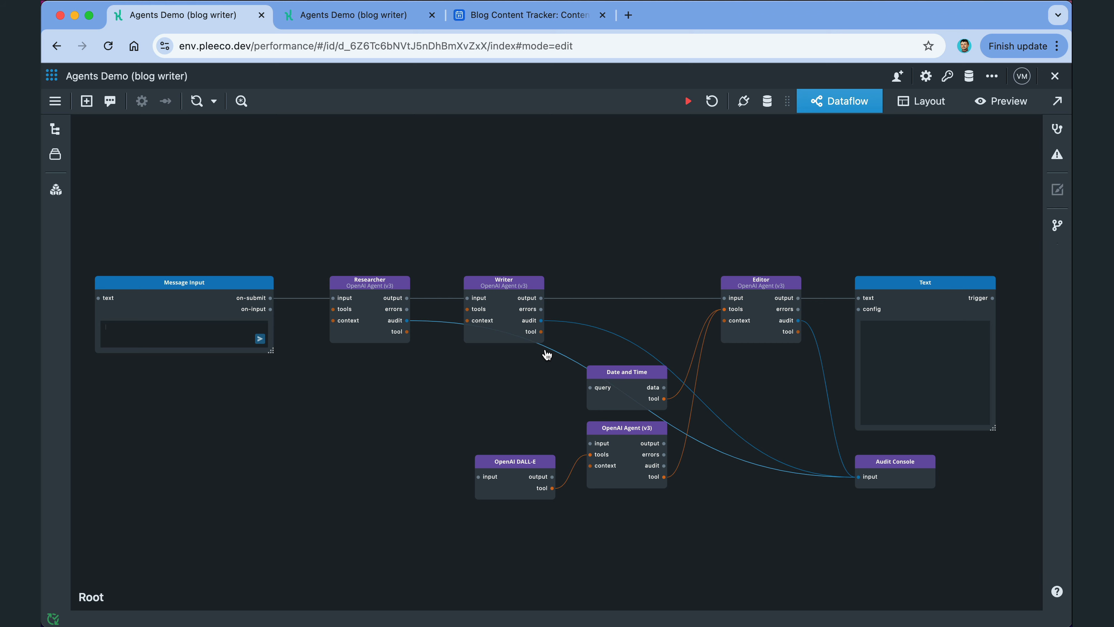
Step: Zoom the canvas out to view the whole Researcher–Writer–Editor dataflow with its Audit Console
scroll(547, 355, "up", 3)
scroll(546, 354, "down", 6)
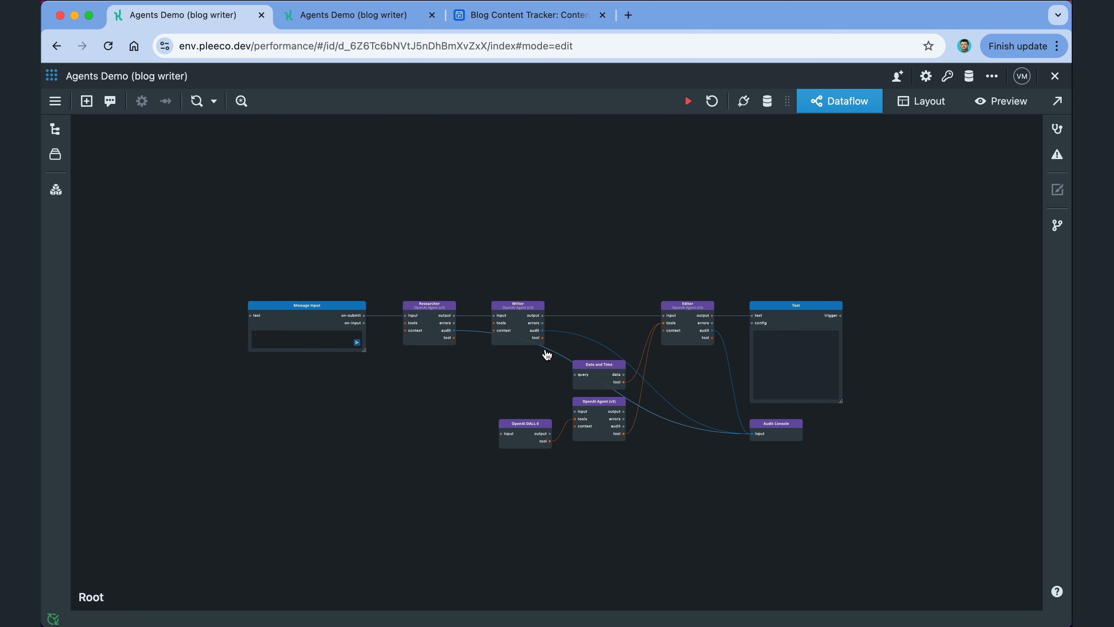
Step: Switch to the Blog Content Tracker base and review the four topics' empty Status, Title, Text and Meta columns
left_click(543, 18)
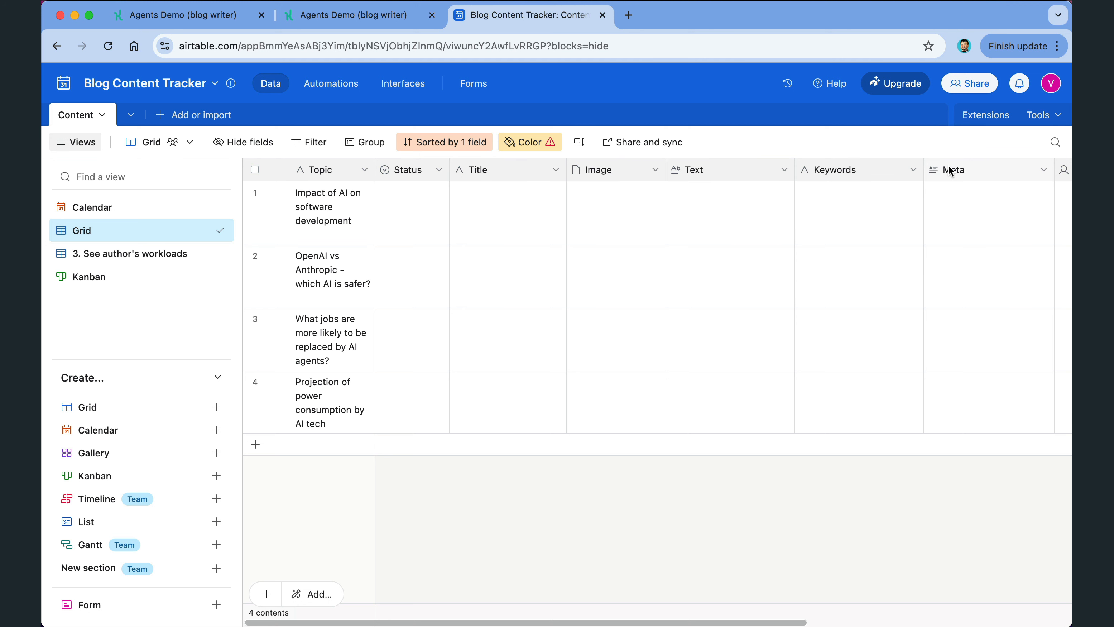
scroll(981, 237, "right", 5)
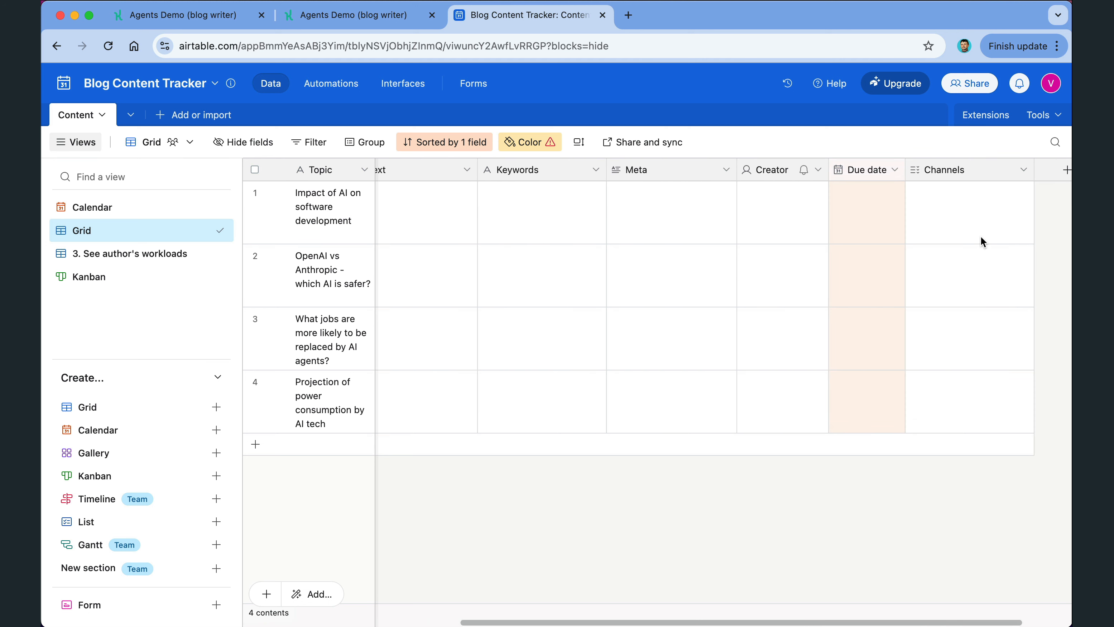
scroll(980, 237, "left", 5)
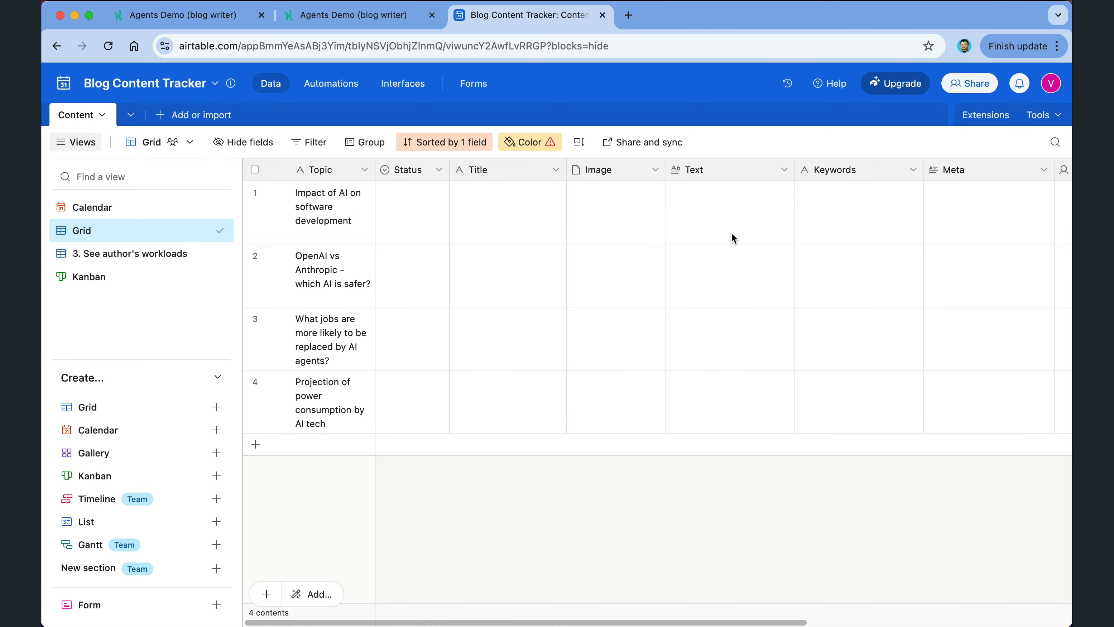
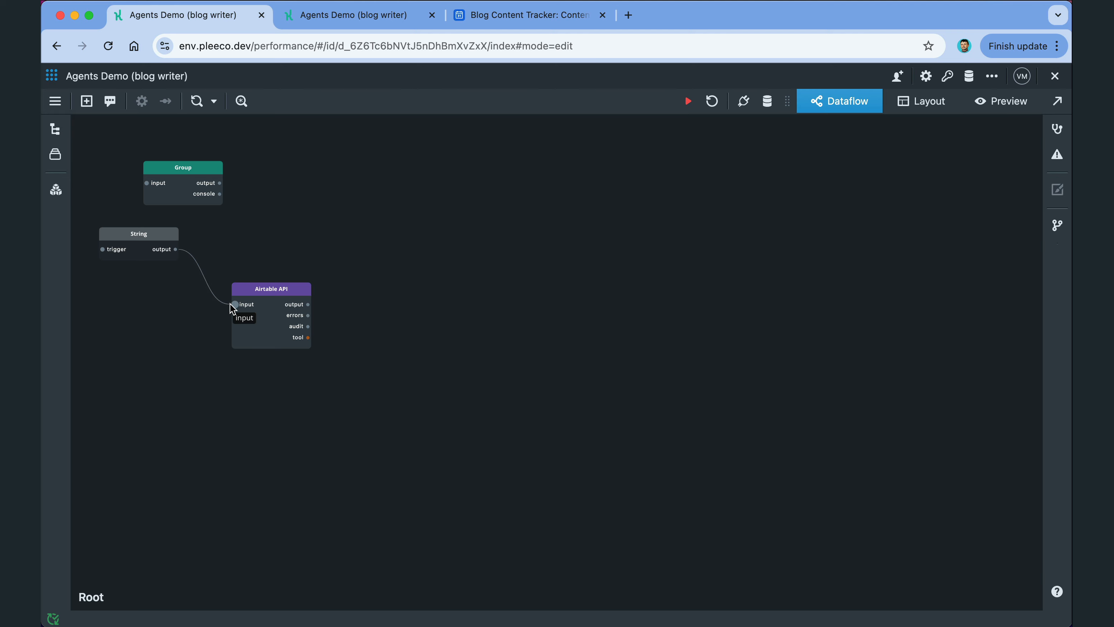
Step: Open the String node to view its prompt that fetches Draft records from the Content table
double_click(151, 236)
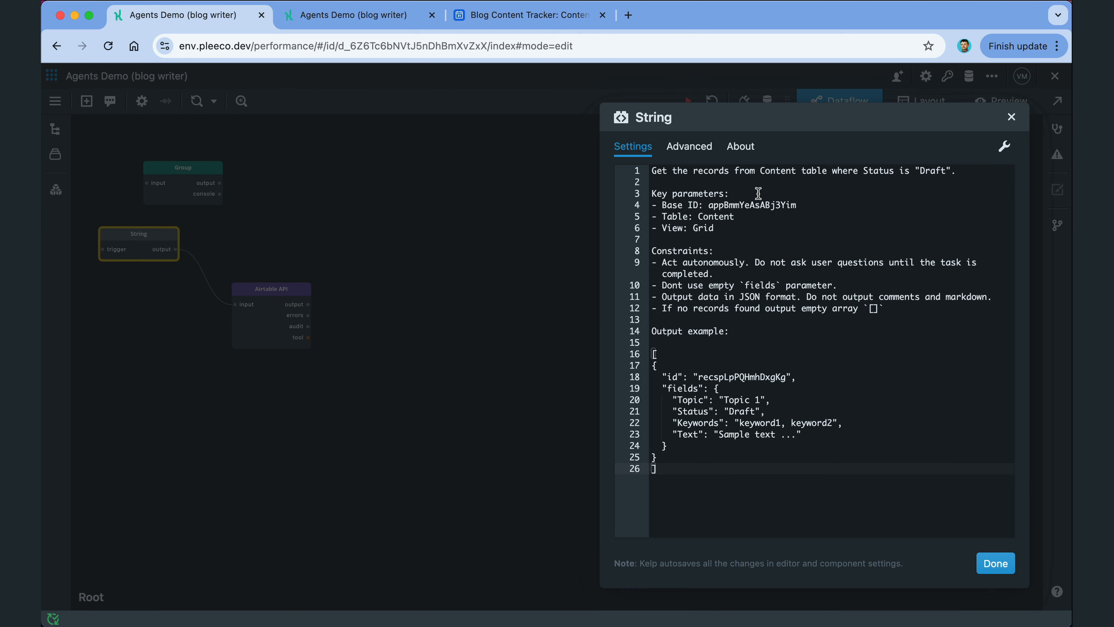
triple_click(784, 169)
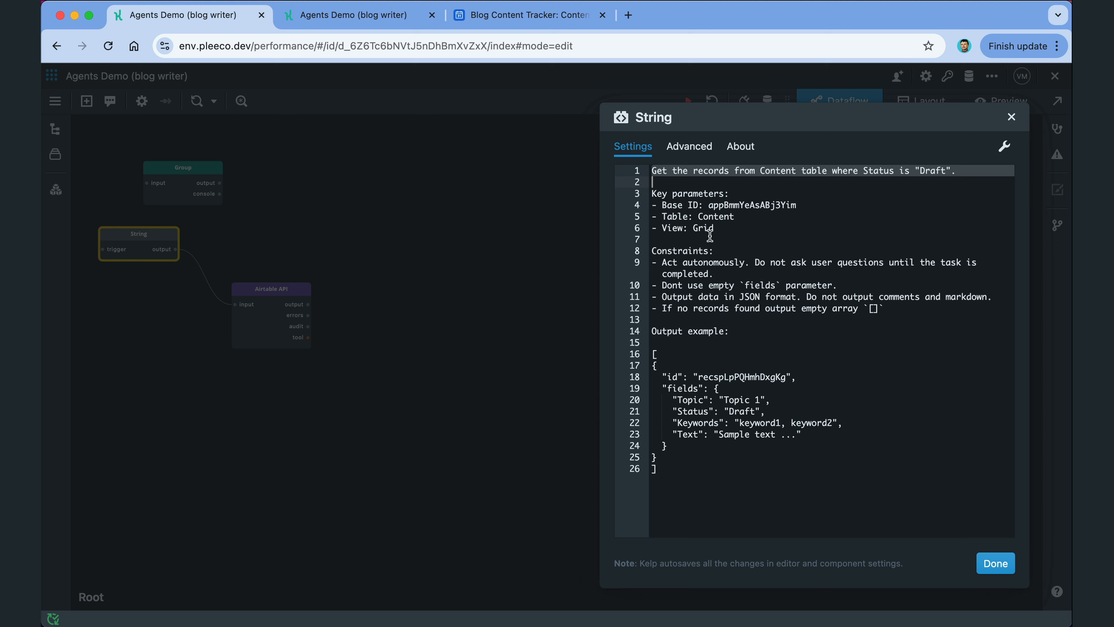
left_click(660, 350)
left_click_drag(661, 350, 765, 475)
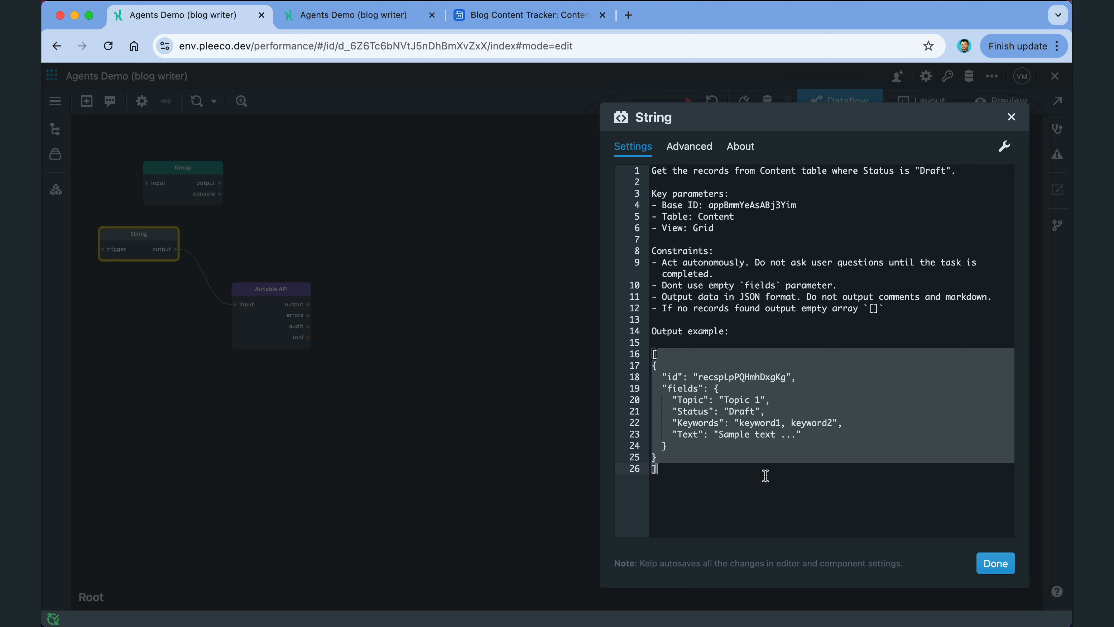
left_click(989, 565)
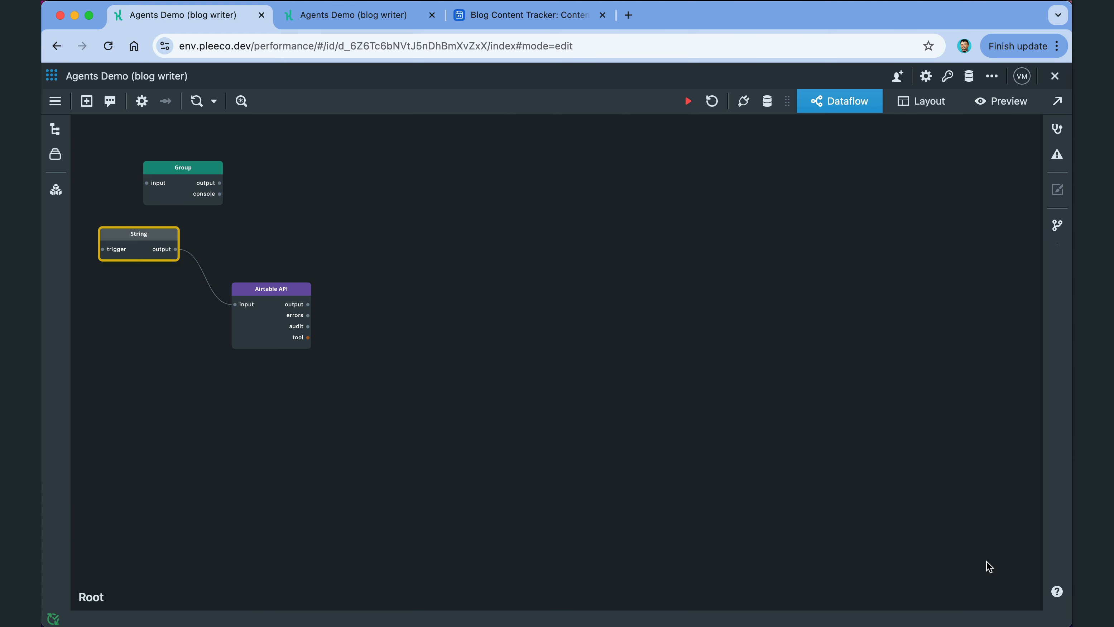
Step: Add a JSON Parse node beside Airtable API and feed it the Airtable API output
double_click(358, 286)
type("js")
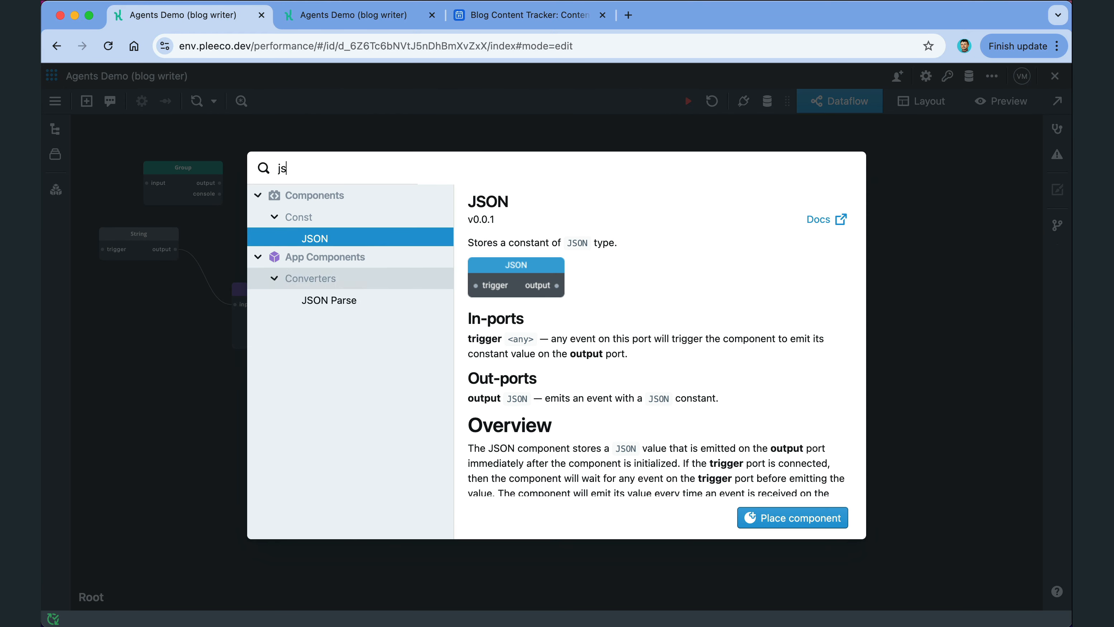
left_click(355, 343)
double_click(354, 343)
left_click_drag(411, 278, 381, 288)
left_click_drag(308, 304, 367, 304)
Step: Add an If Then Else node fed by JSON Parse through a KelpQL query edge '[0] || null'
double_click(500, 296)
type("i")
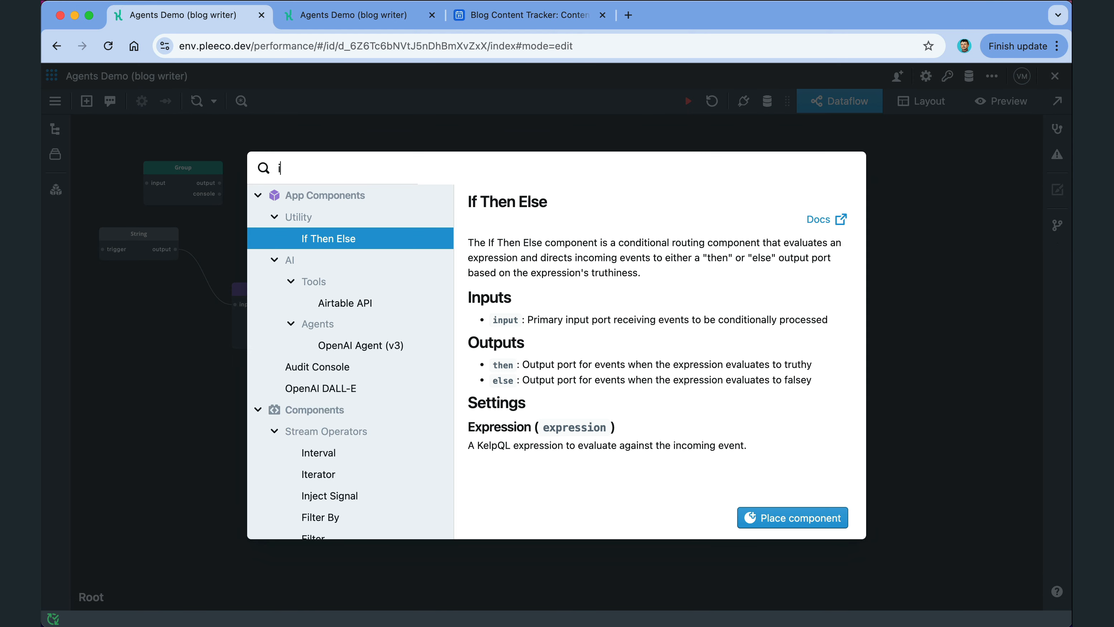
type("f")
key("Return")
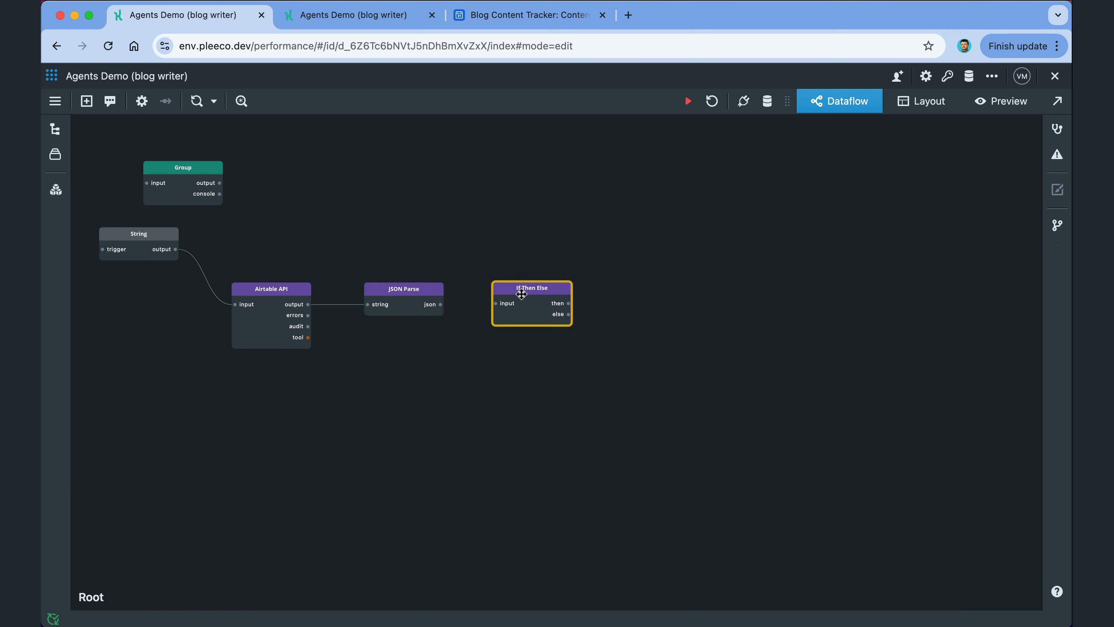
left_click_drag(440, 304, 500, 304)
double_click(476, 309)
left_click(449, 360)
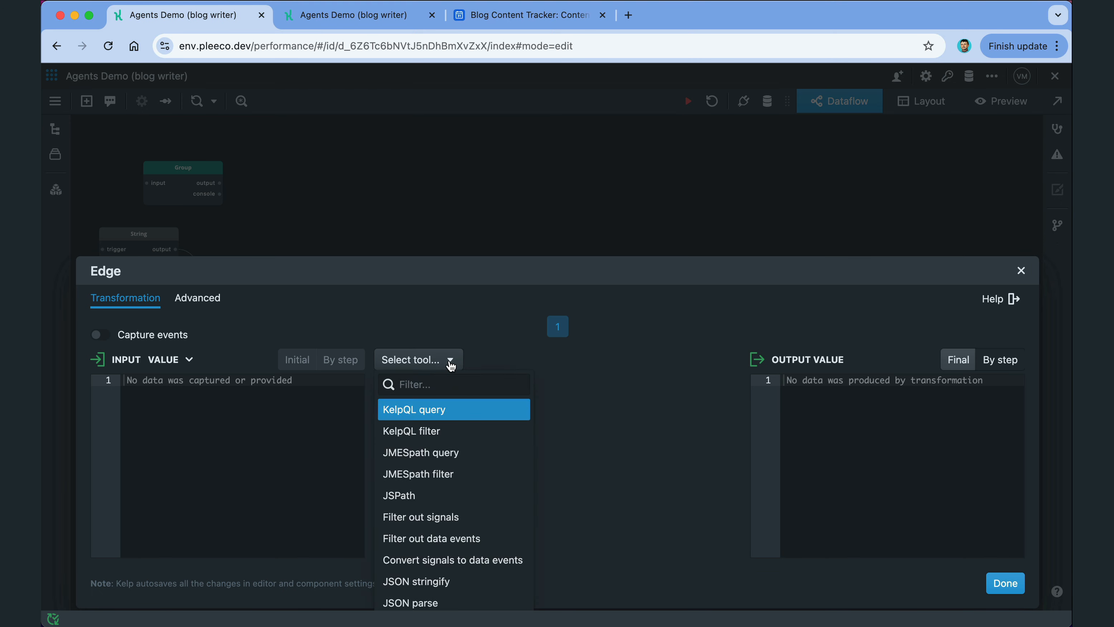
left_click(443, 408)
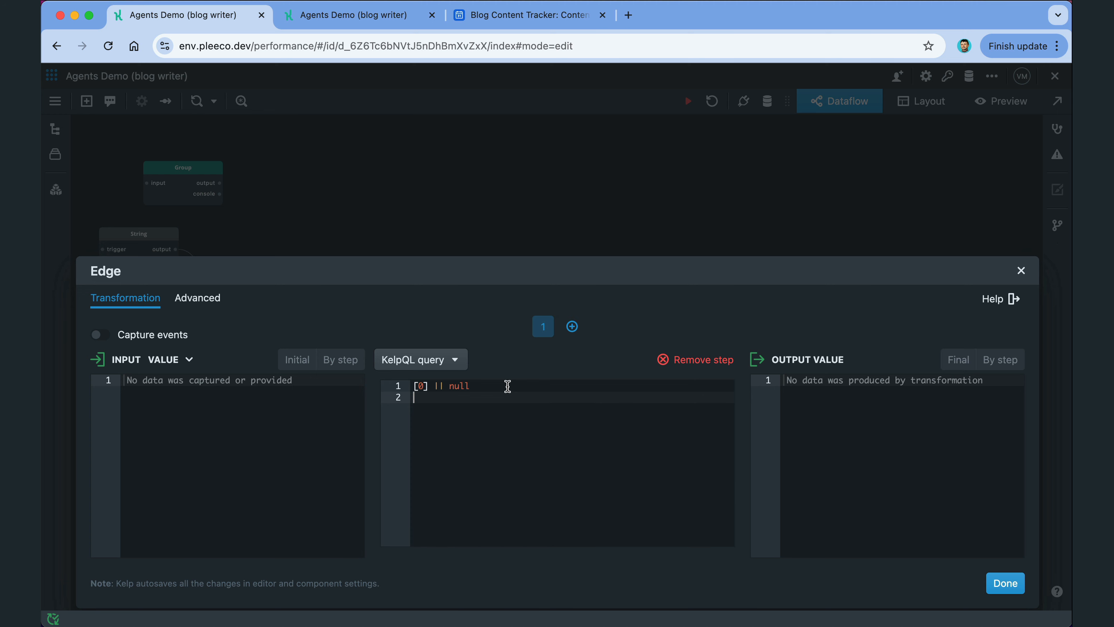
left_click(993, 583)
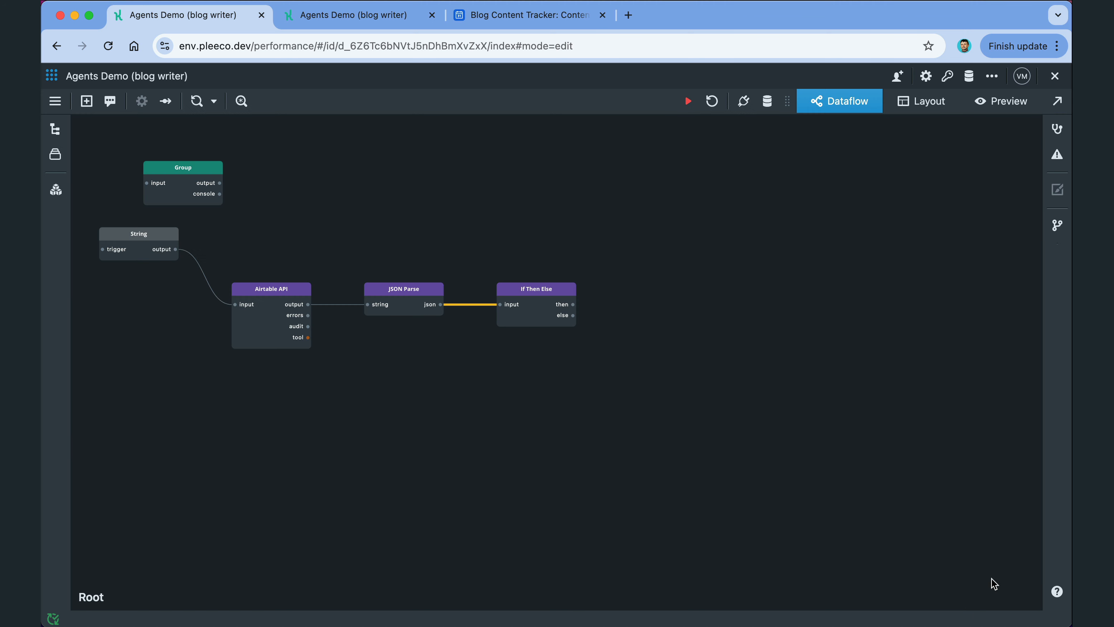
Step: Add a Fork on the 'then' output and wire its port 2 into the Group node
left_click(575, 371)
double_click(660, 306)
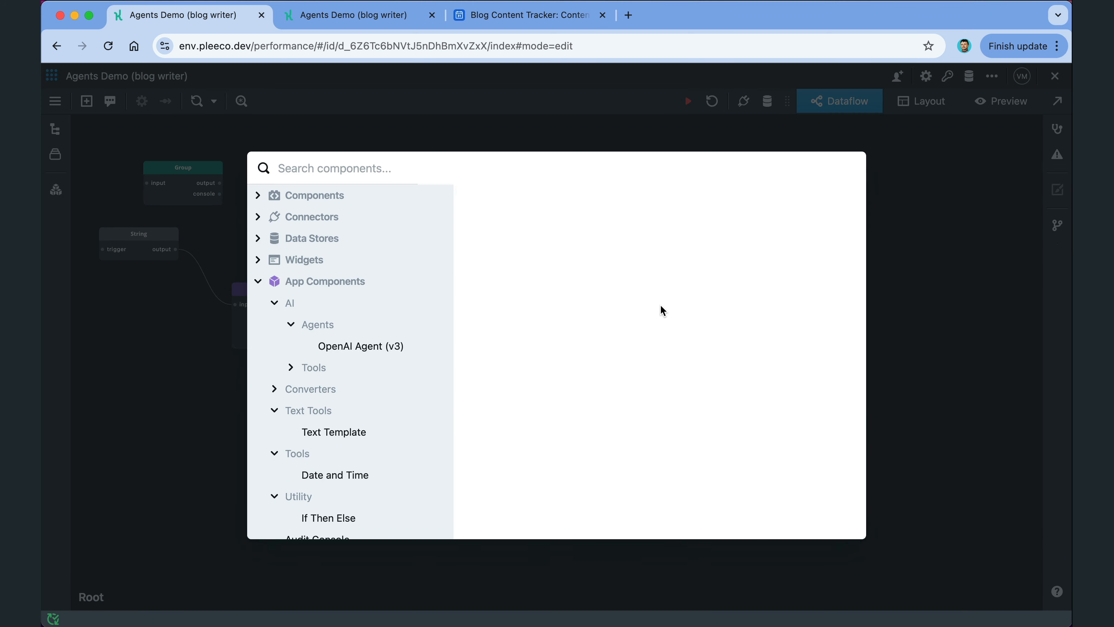
type("fork")
key("Return")
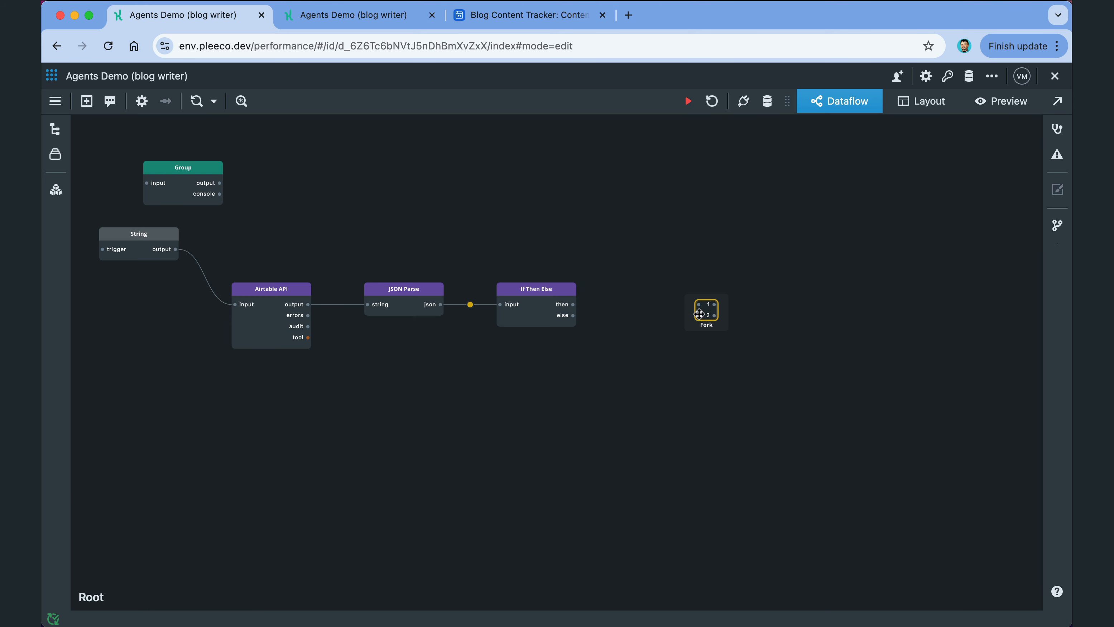
left_click_drag(679, 315, 633, 306)
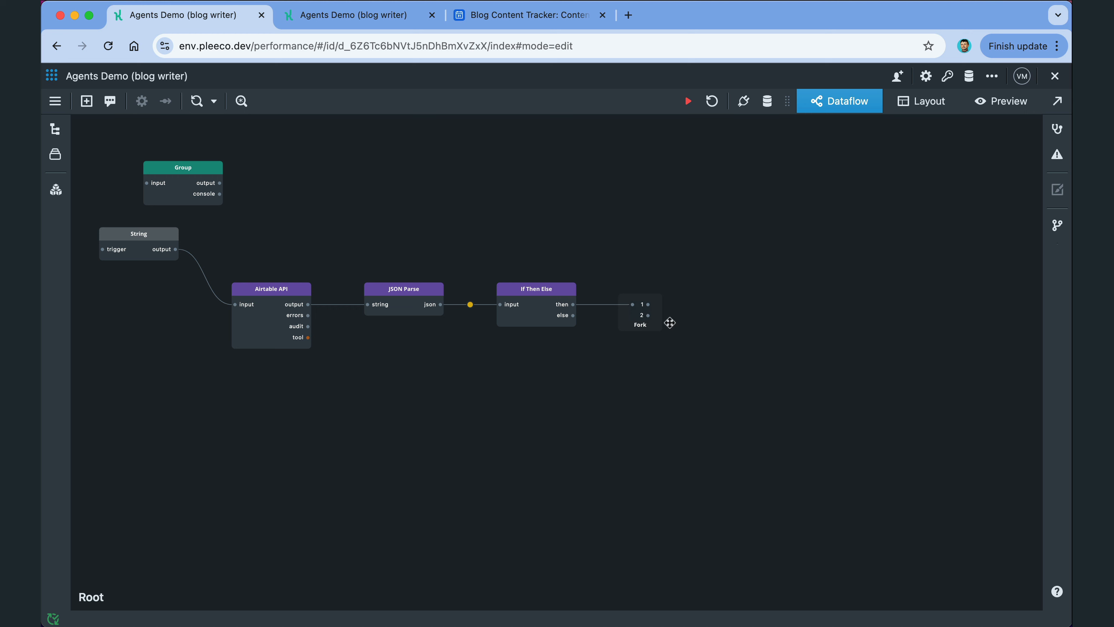
left_click_drag(203, 171, 766, 337)
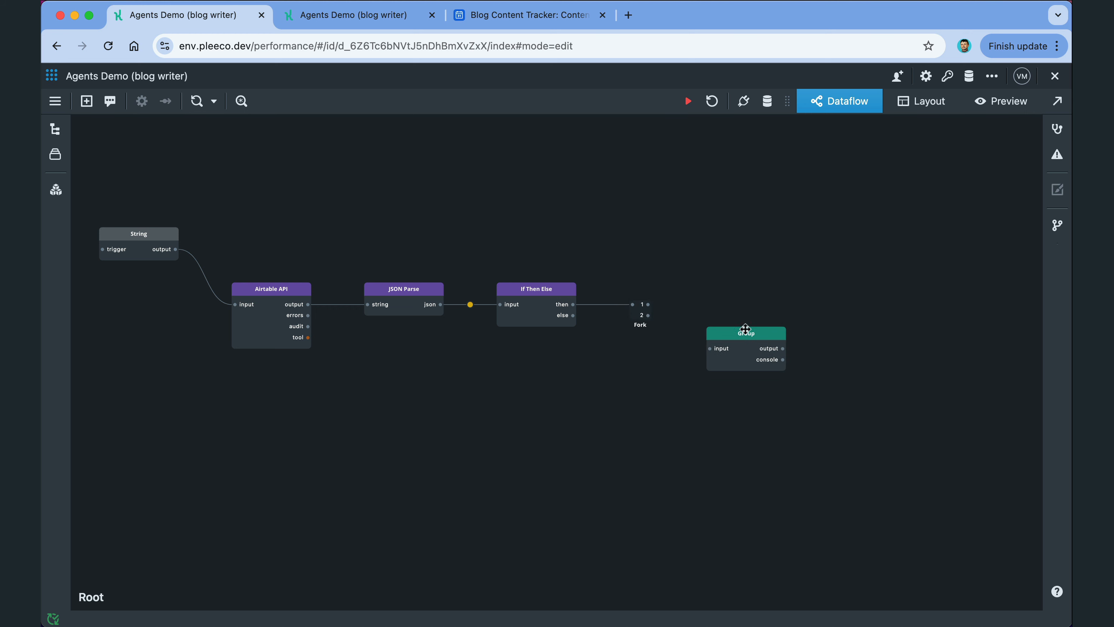
left_click_drag(648, 315, 709, 348)
Step: Add a Zip node fed by Fork port 1 and the Group output
scroll(835, 334, "down", 2)
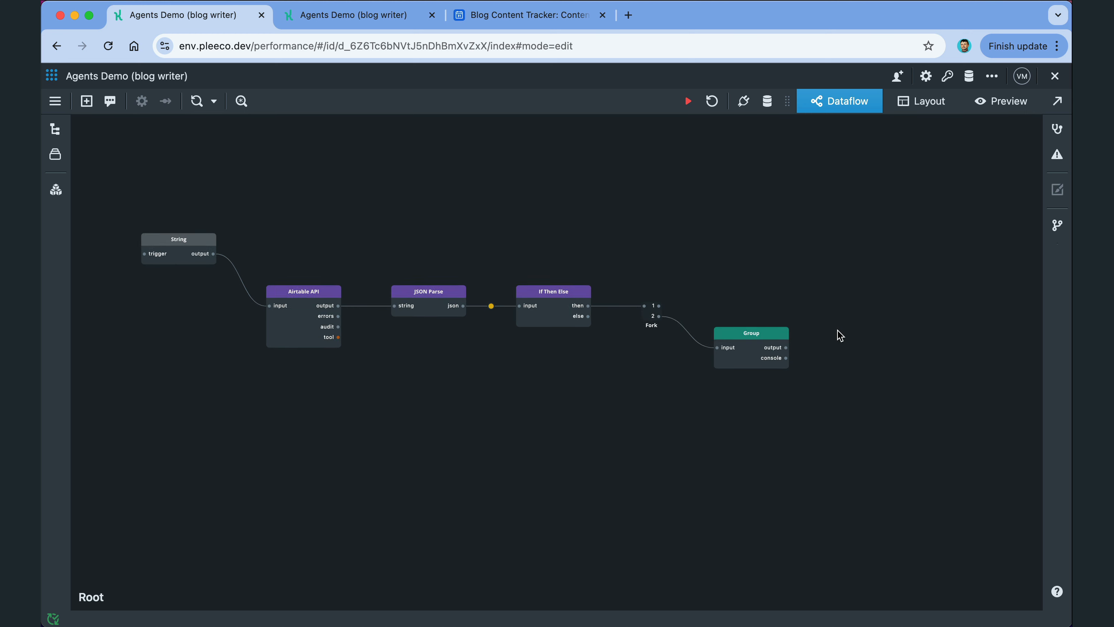
left_click_drag(856, 330, 816, 331)
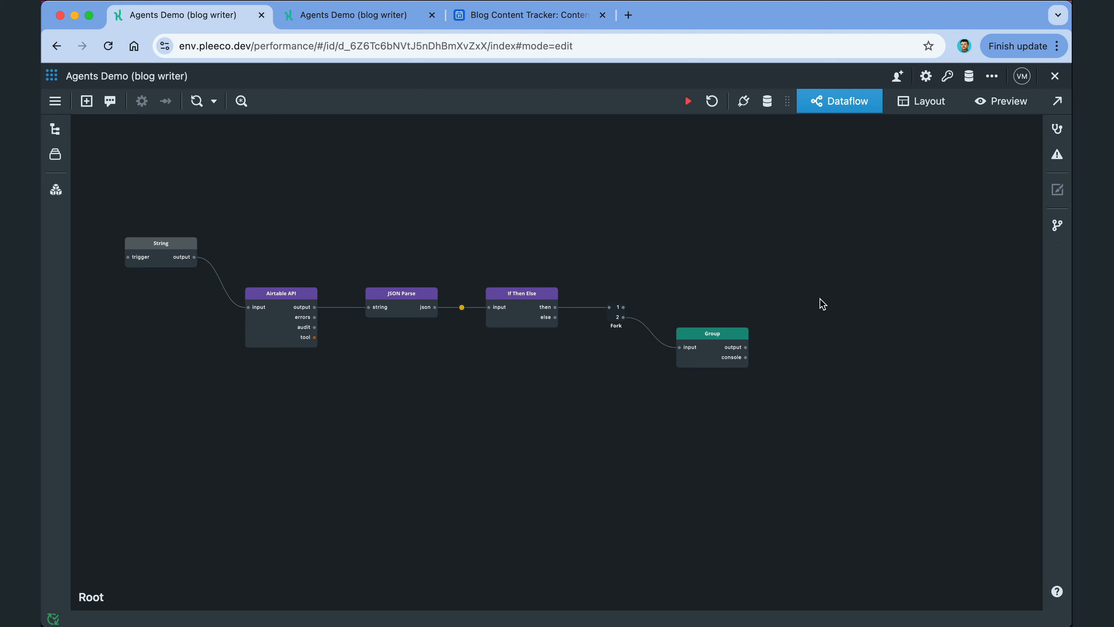
double_click(802, 300)
type("zi")
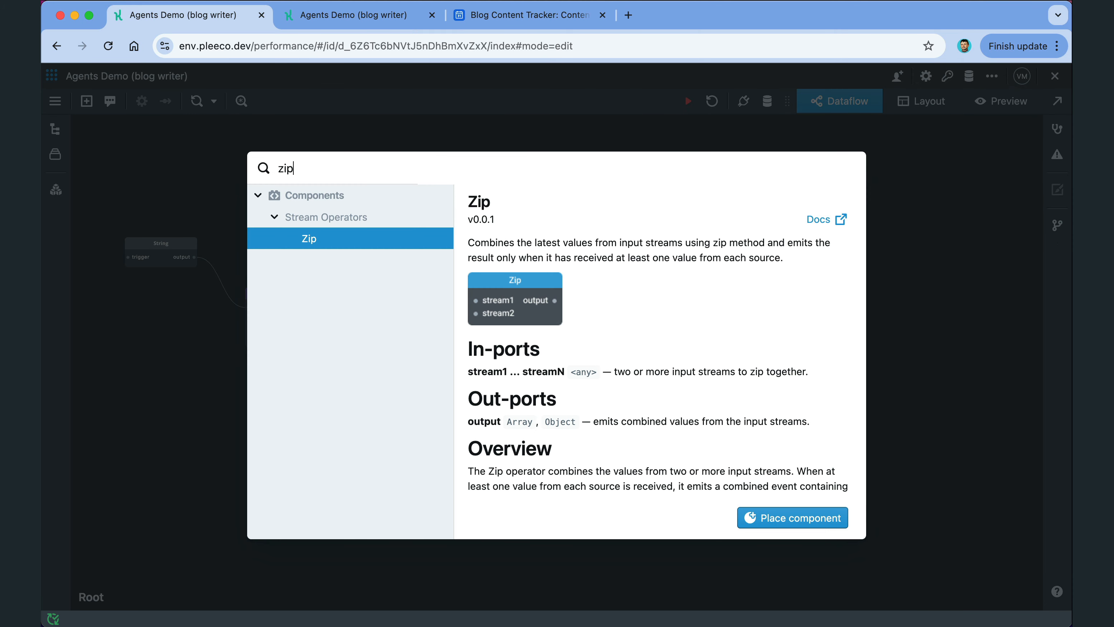
type("p")
key("Return")
left_click_drag(623, 307, 799, 307)
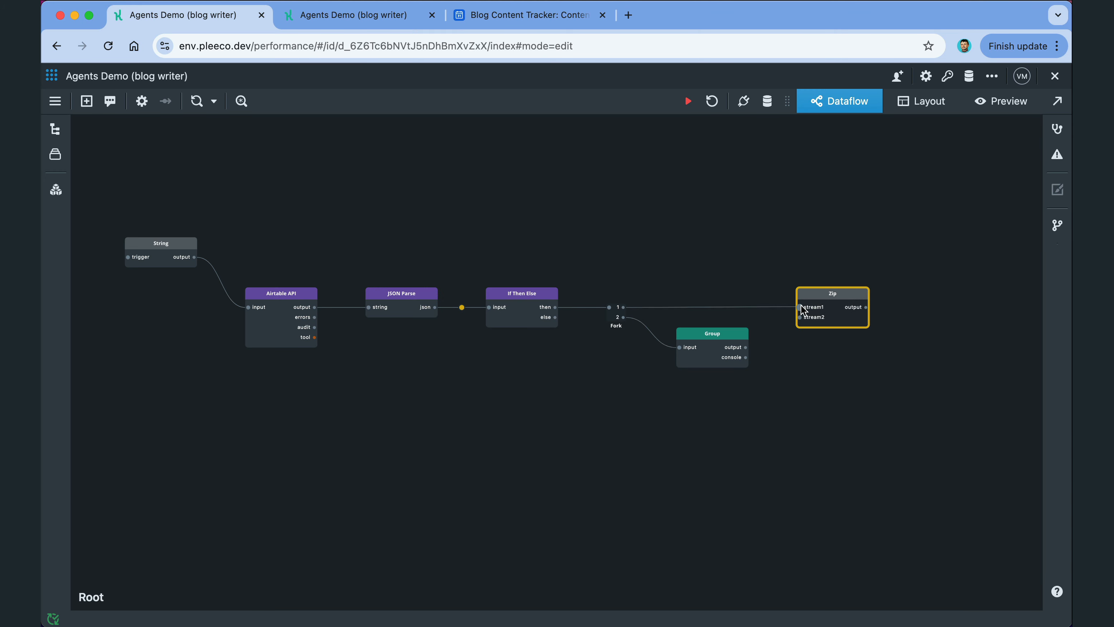
left_click_drag(749, 346, 799, 316)
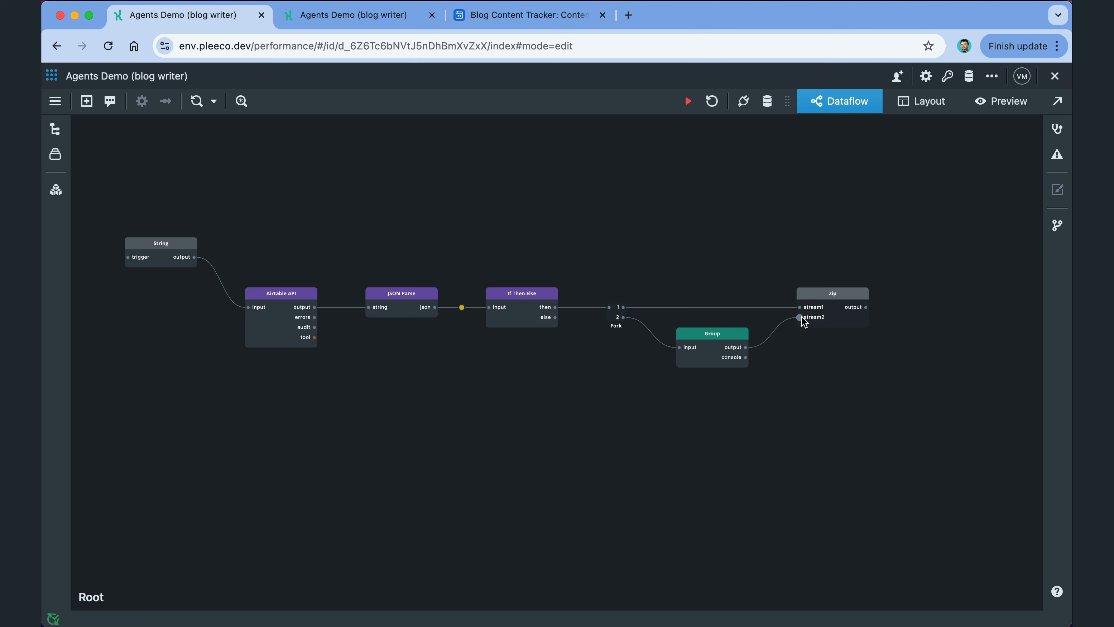
Step: Rename Zip's inputs to record and article and set its output type to Object
double_click(814, 308)
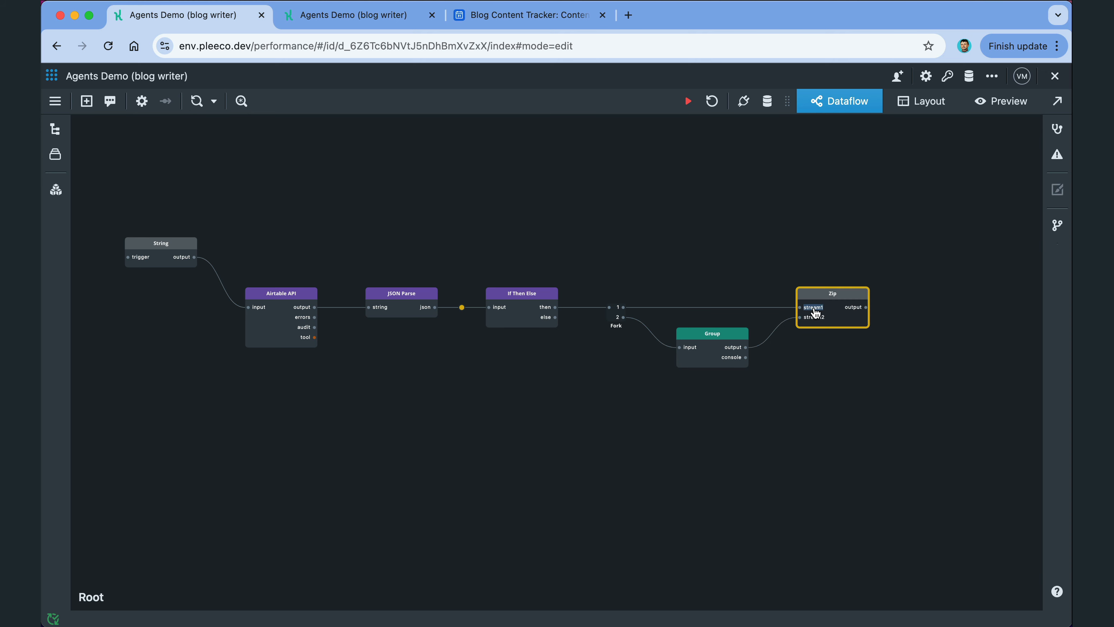
type("record")
double_click(819, 317)
type("article")
double_click(838, 300)
left_click(677, 253)
left_click(1002, 569)
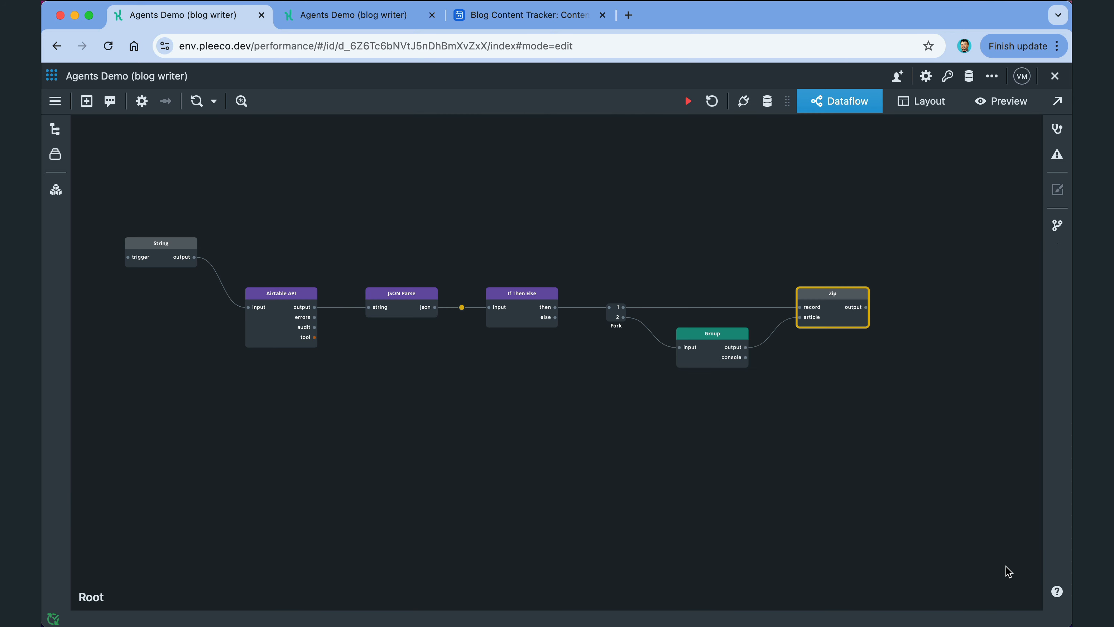
Step: Free space on the right of the graph and search components for 'tex'
scroll(886, 336, "down", 1)
left_click_drag(881, 374, 816, 378)
double_click(869, 310)
type("tex")
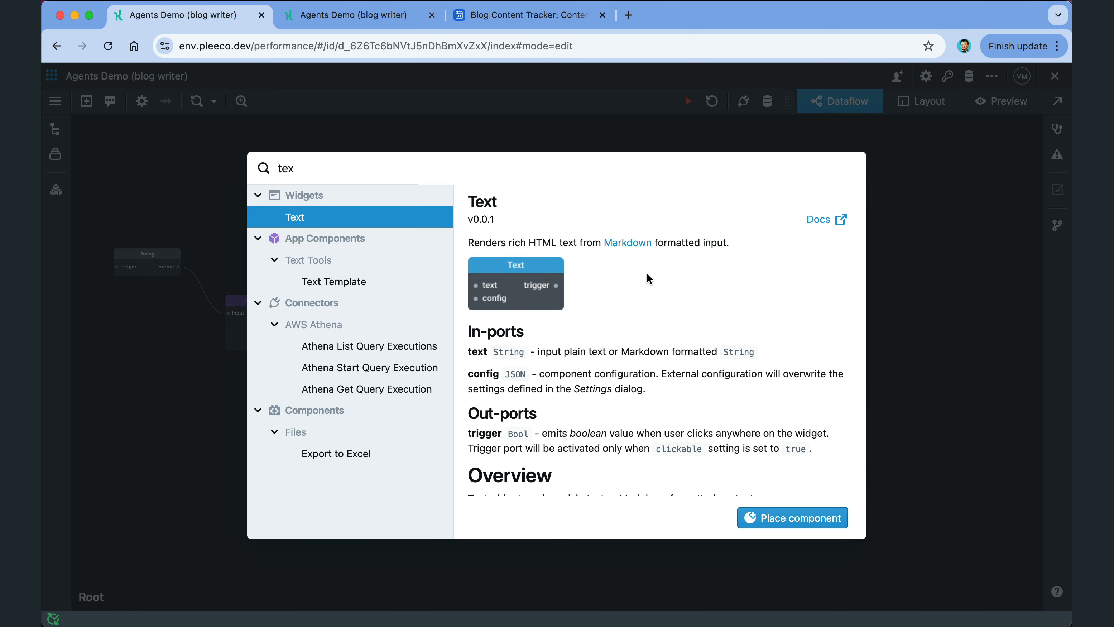
Step: Place a Text Template node next to Zip and wire Zip's output into its params
left_click(378, 285)
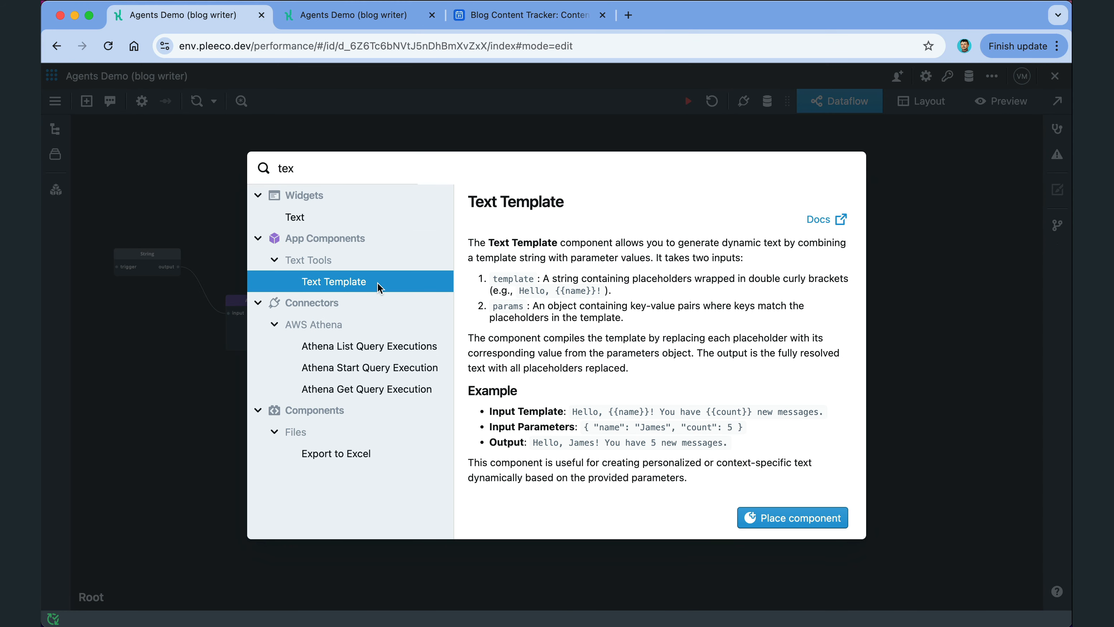
left_click(810, 518)
left_click_drag(901, 305, 878, 305)
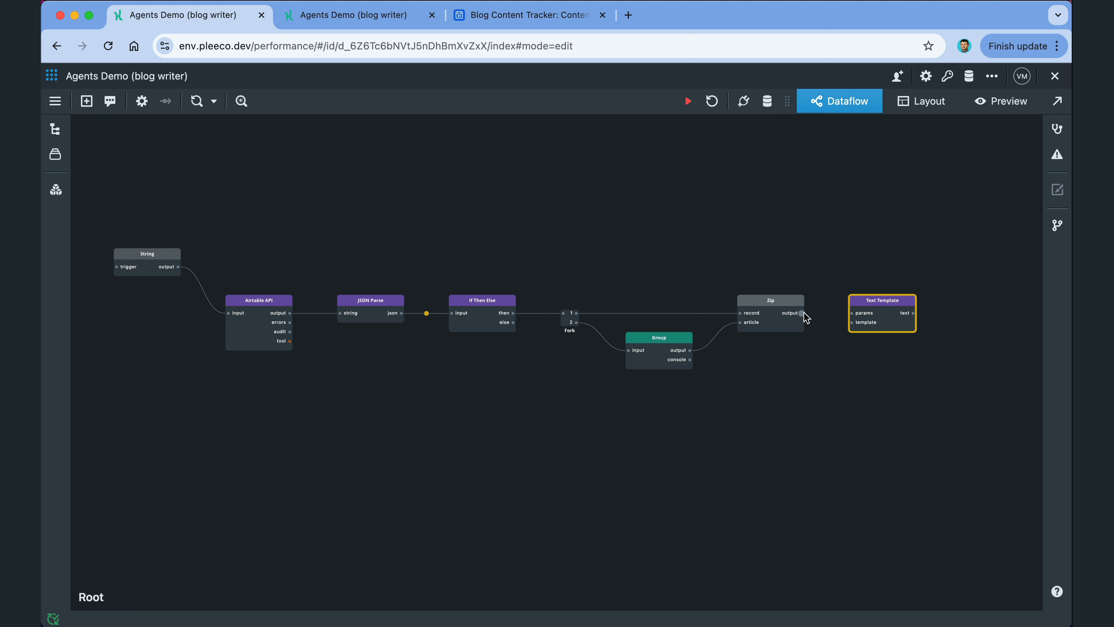
left_click_drag(802, 313, 882, 303)
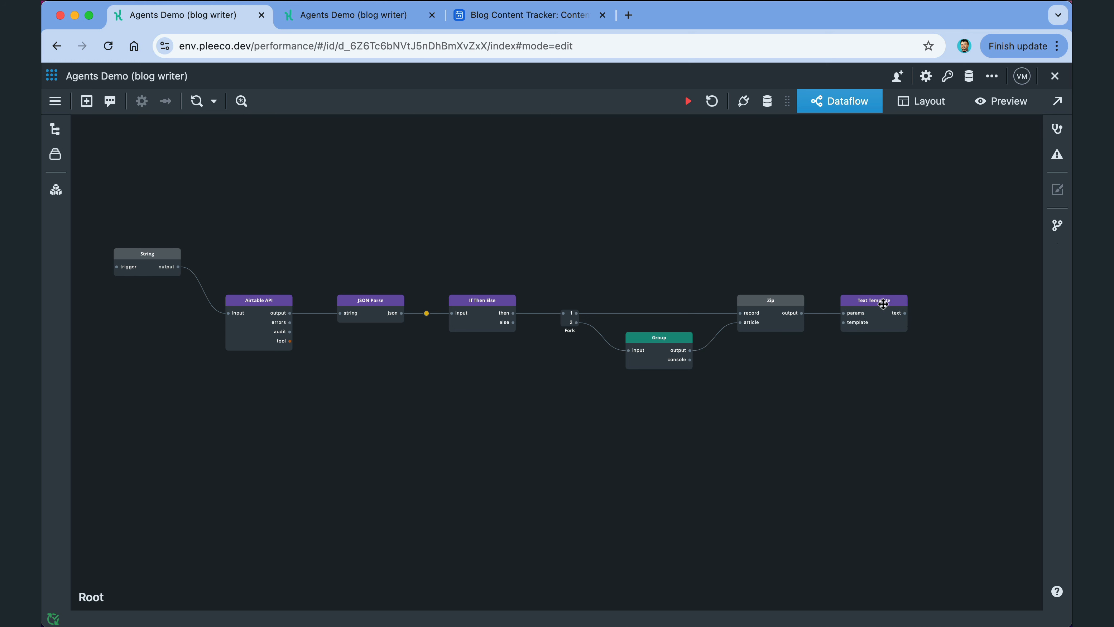
Step: Review the template updating record {{record.id}} to Review and appending {{article}}
double_click(885, 306)
left_click(803, 281)
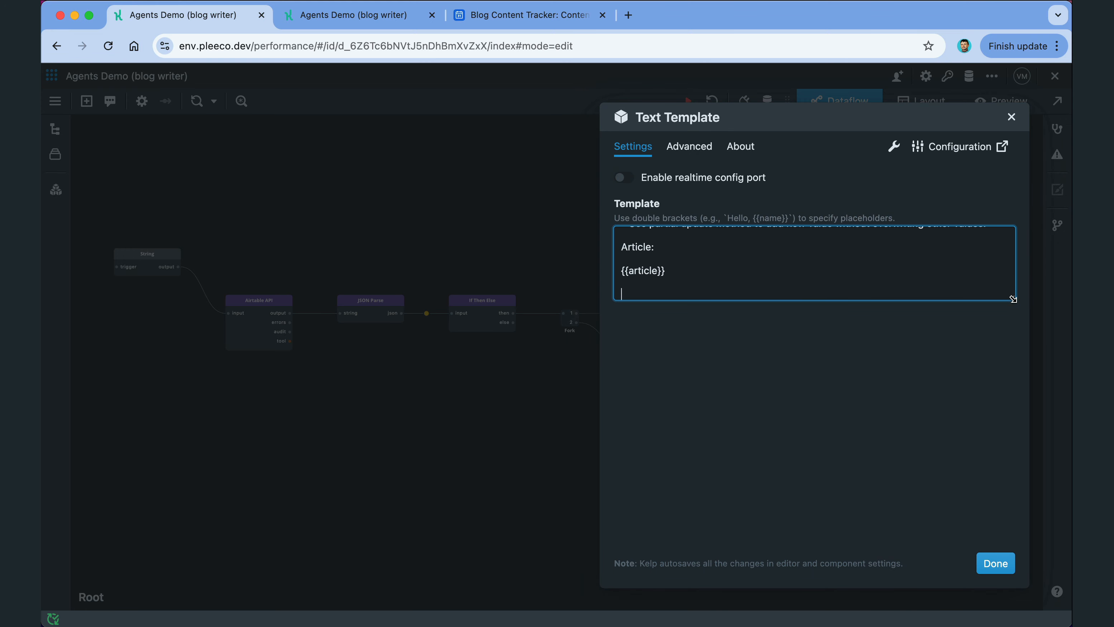
left_click_drag(1011, 299, 1012, 480)
scroll(922, 401, "up", 2)
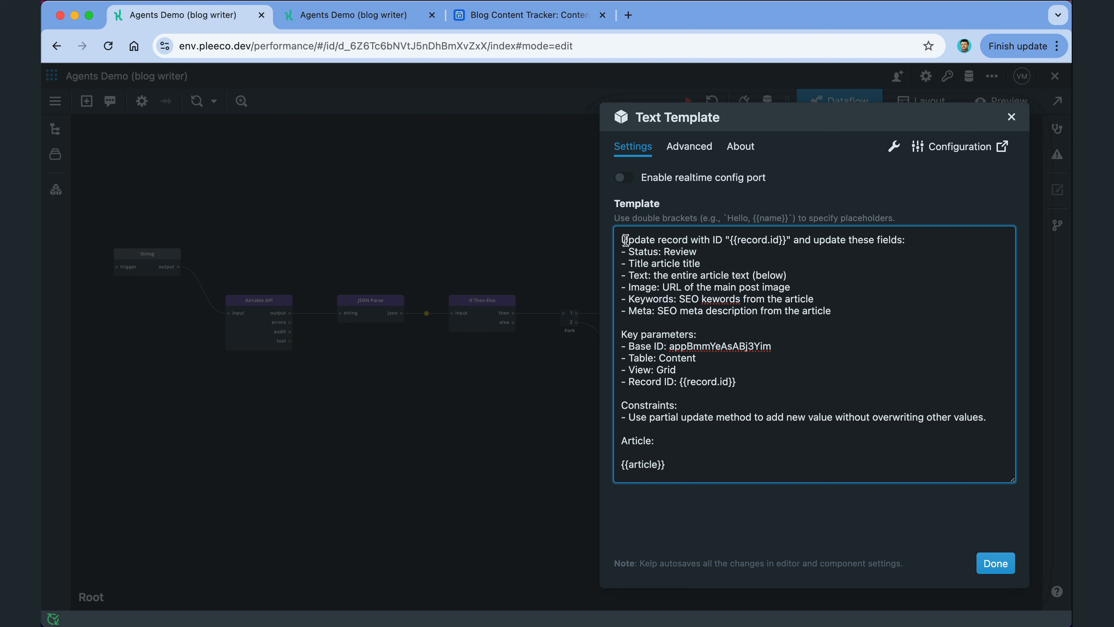
left_click_drag(625, 240, 846, 301)
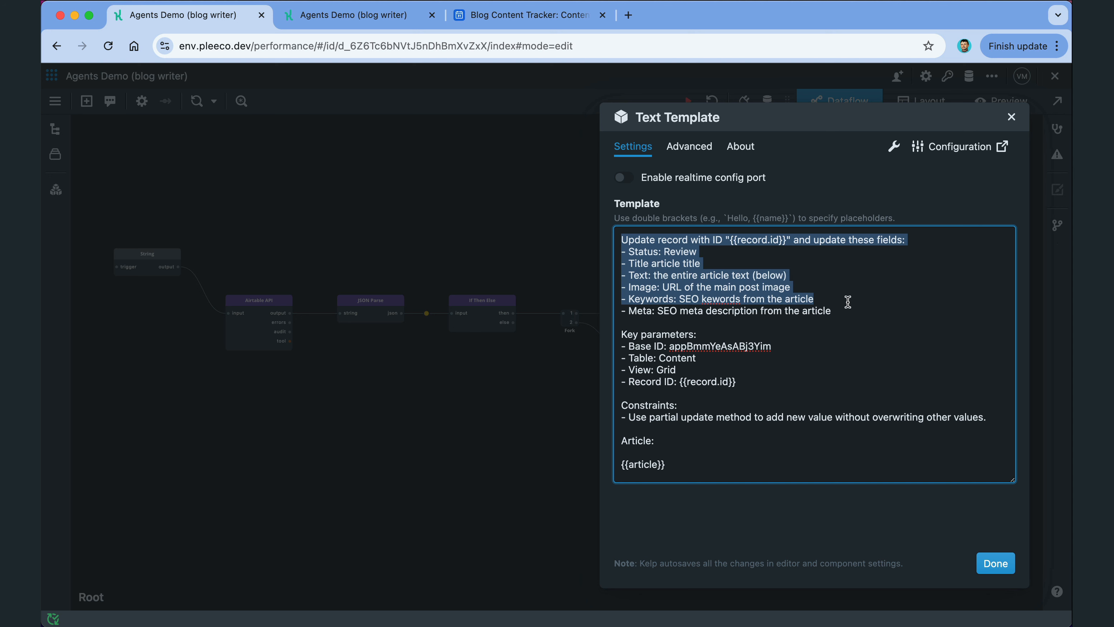
scroll(847, 302, "down", 1)
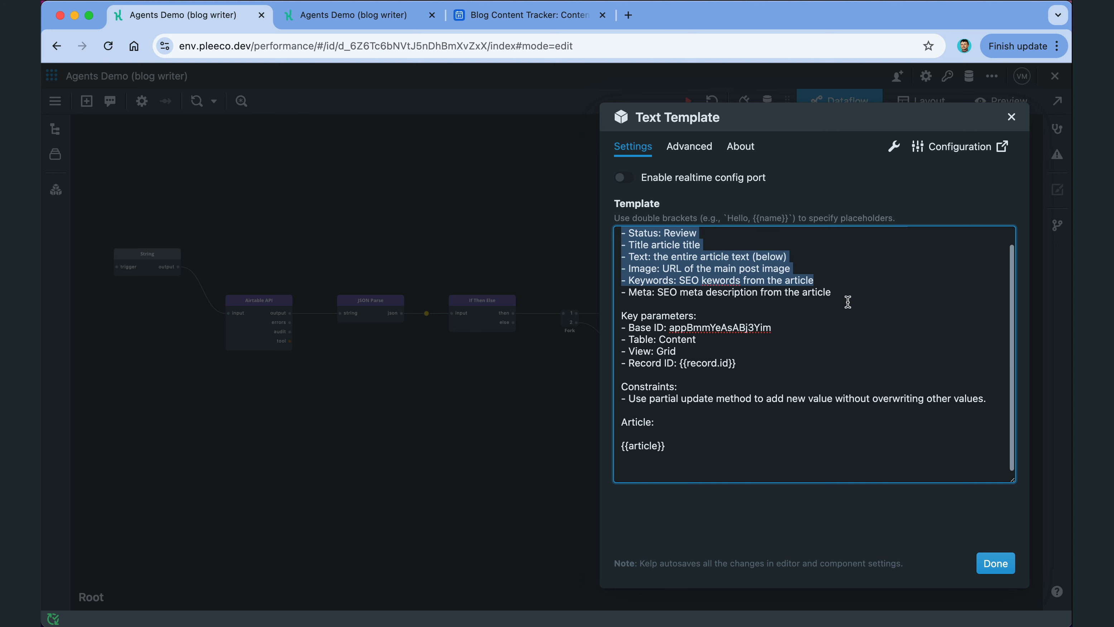
left_click(805, 400)
triple_click(805, 400)
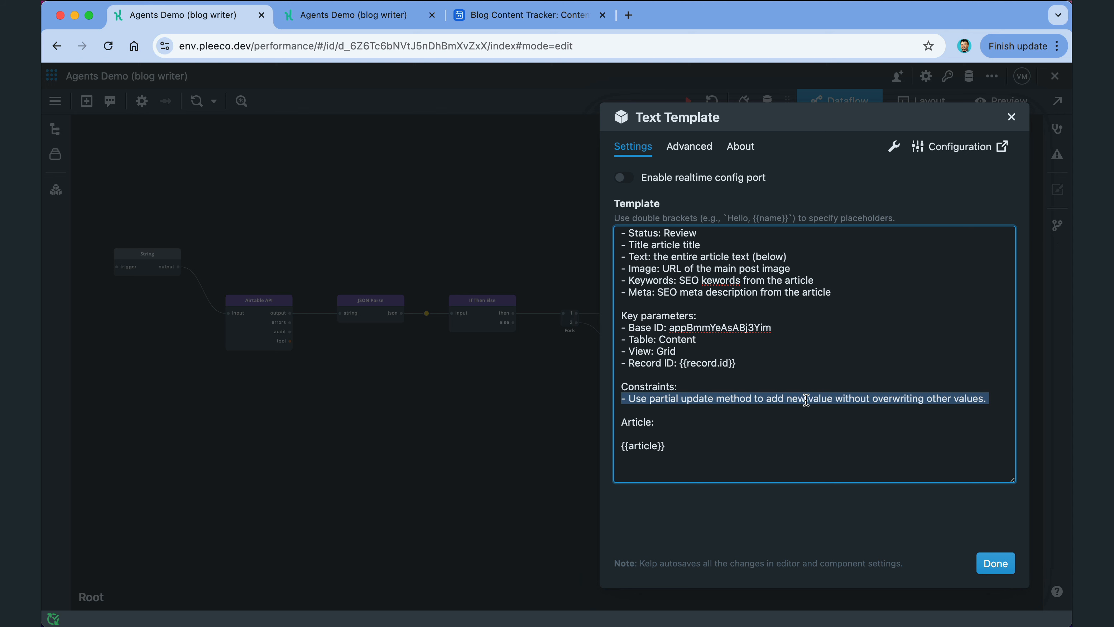
left_click(899, 428)
left_click(993, 563)
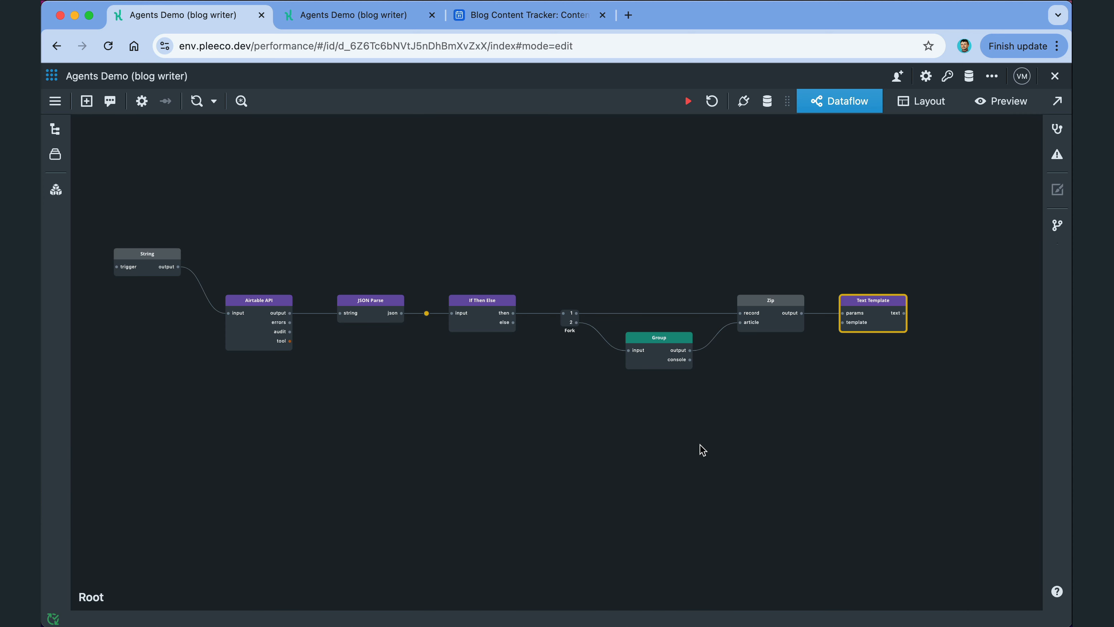
left_click(258, 299)
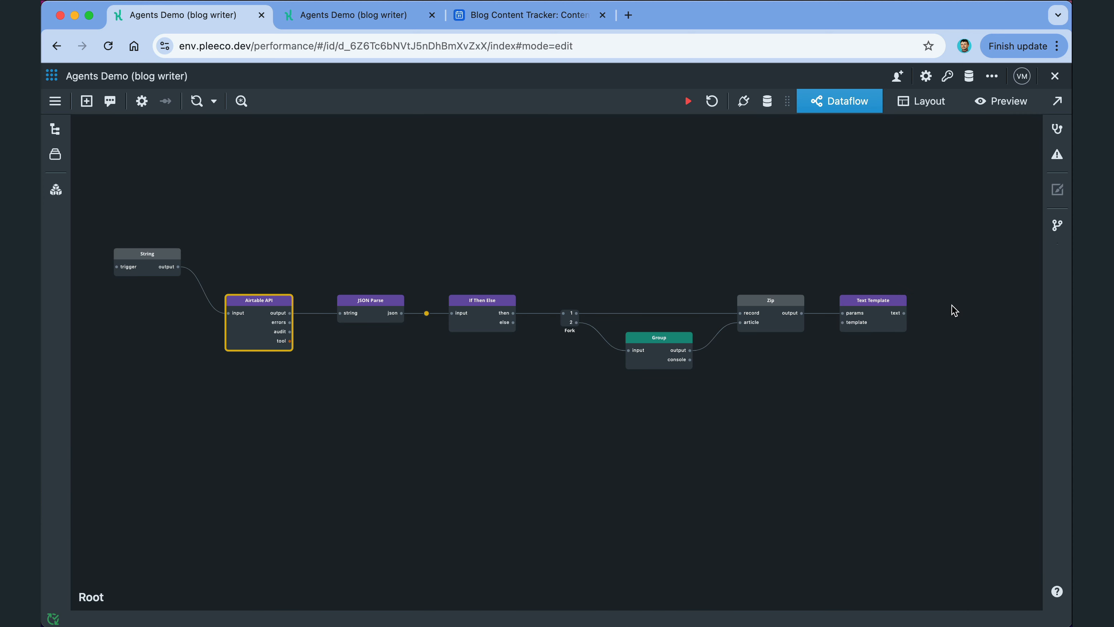
Step: Paste a second Airtable API fed by Text Template, plus an Audit Console collecting console and audit outputs
key("super+v")
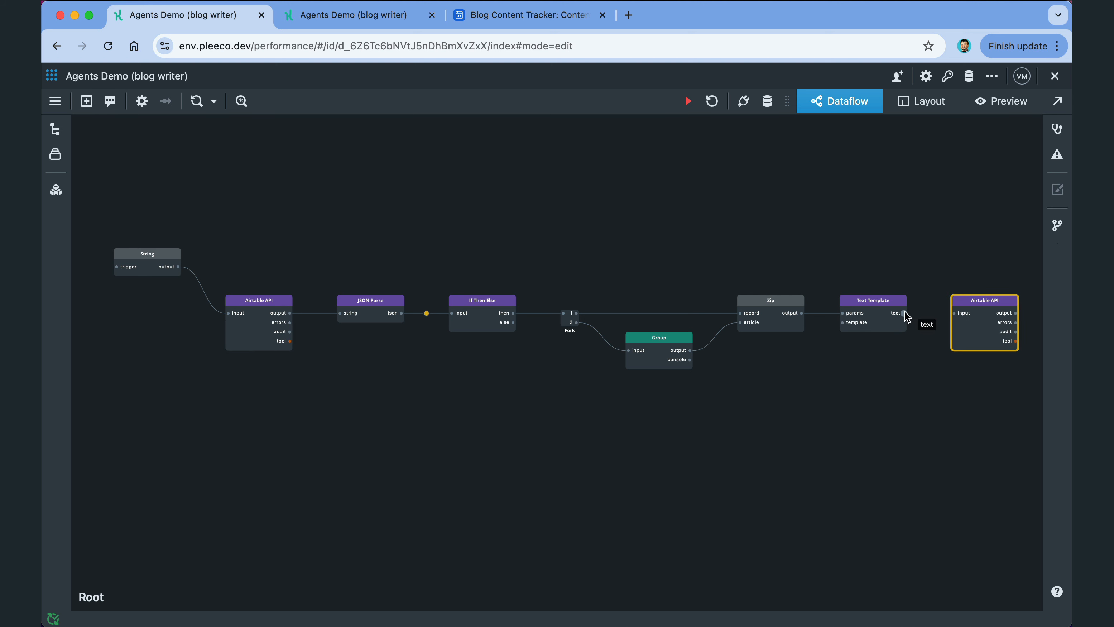
left_click_drag(905, 313, 954, 313)
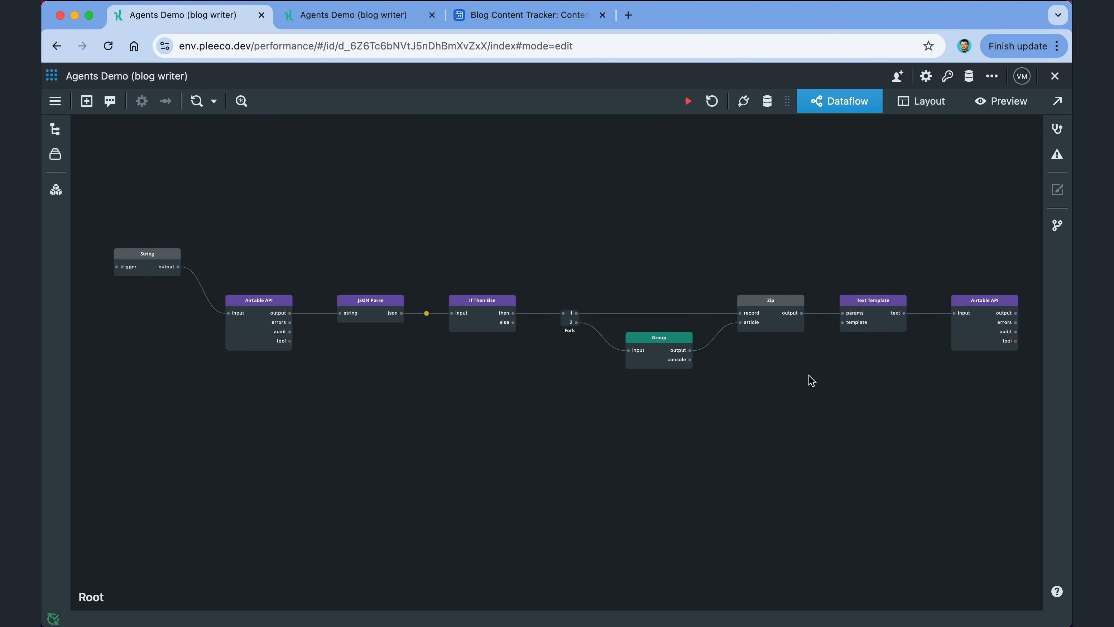
key("super+v")
left_click_drag(678, 359, 823, 425)
left_click_drag(1003, 331, 821, 425)
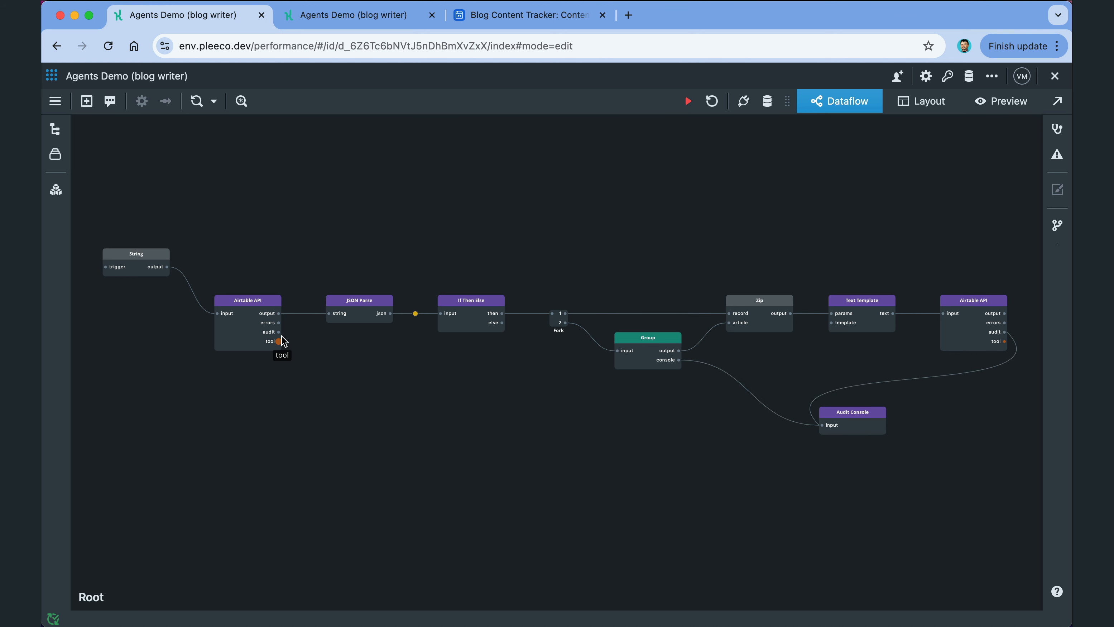
left_click_drag(279, 332, 821, 425)
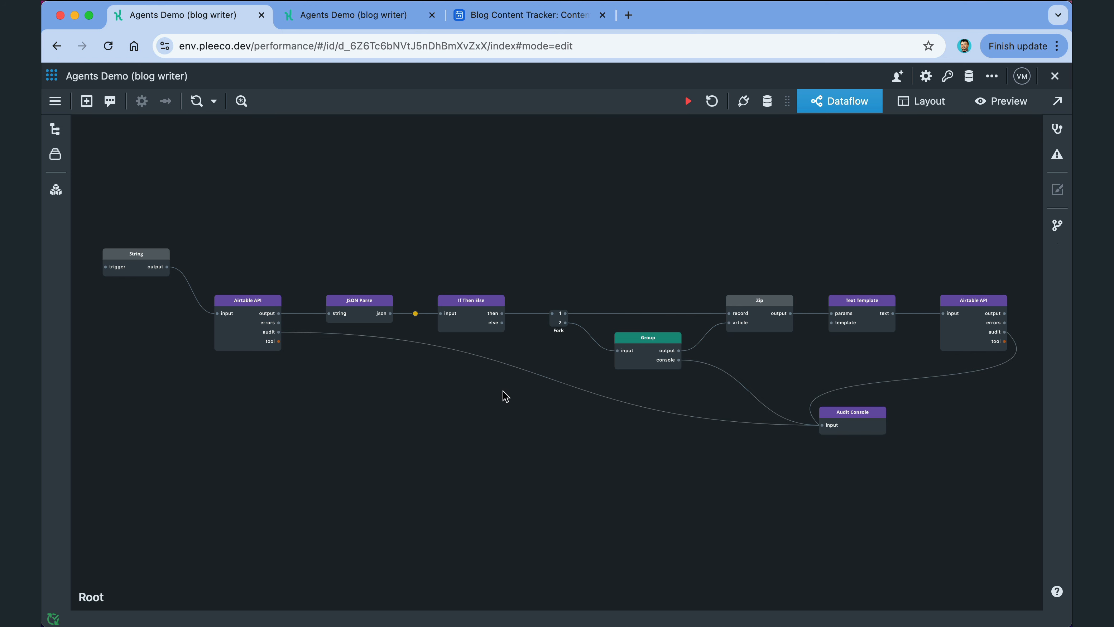
Step: Give the Fork-to-Group wire a KelpQL query transformation of fields.Topic
double_click(592, 338)
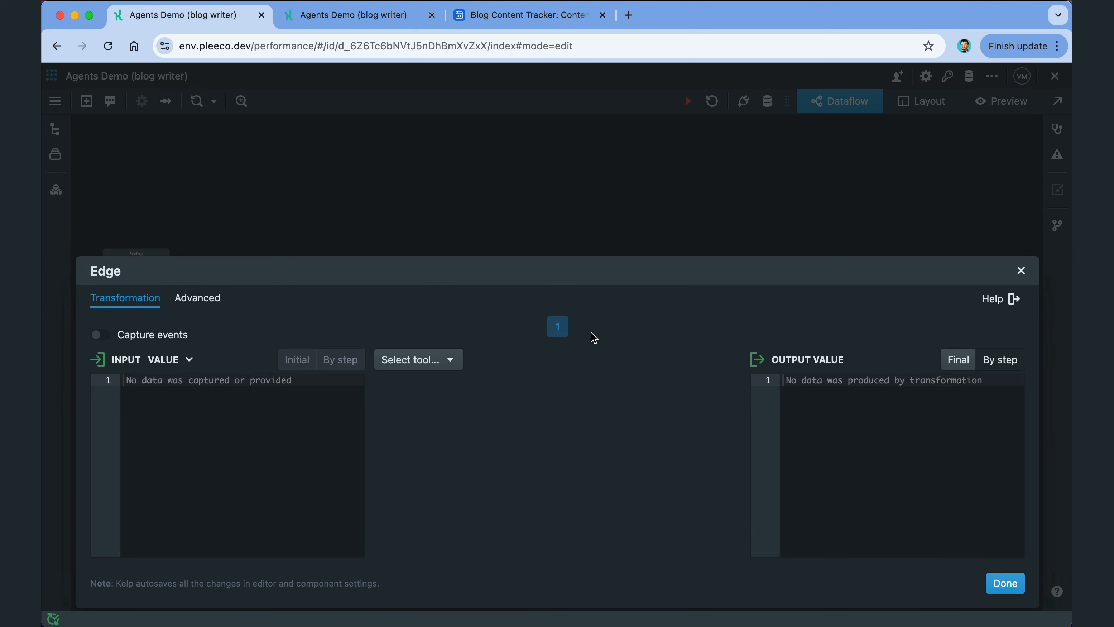
left_click(419, 360)
left_click(439, 409)
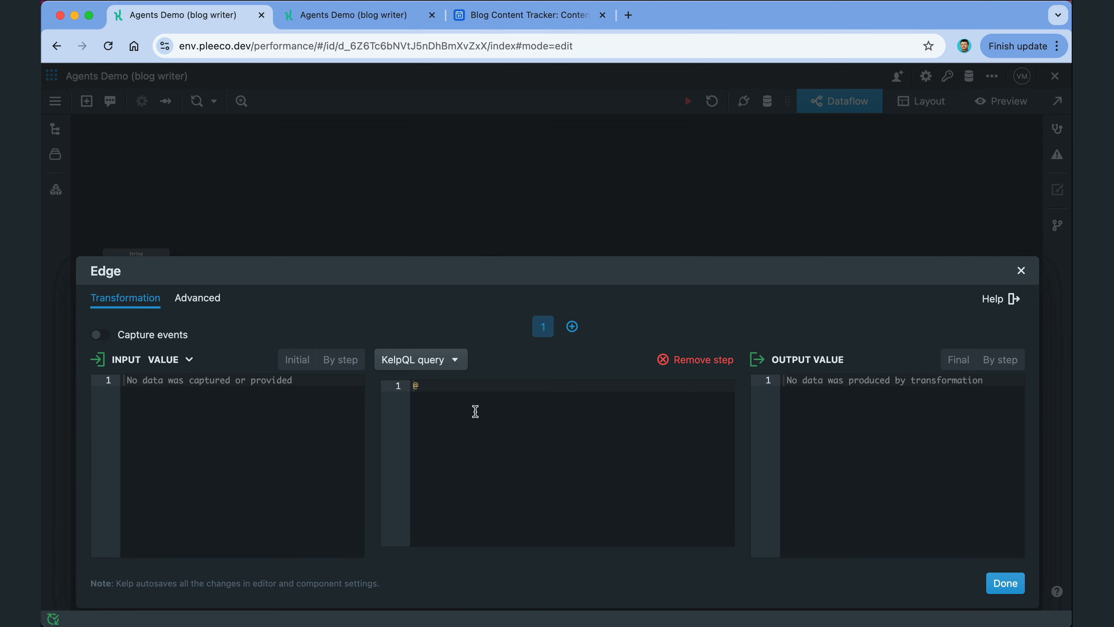
type("fields.Topic")
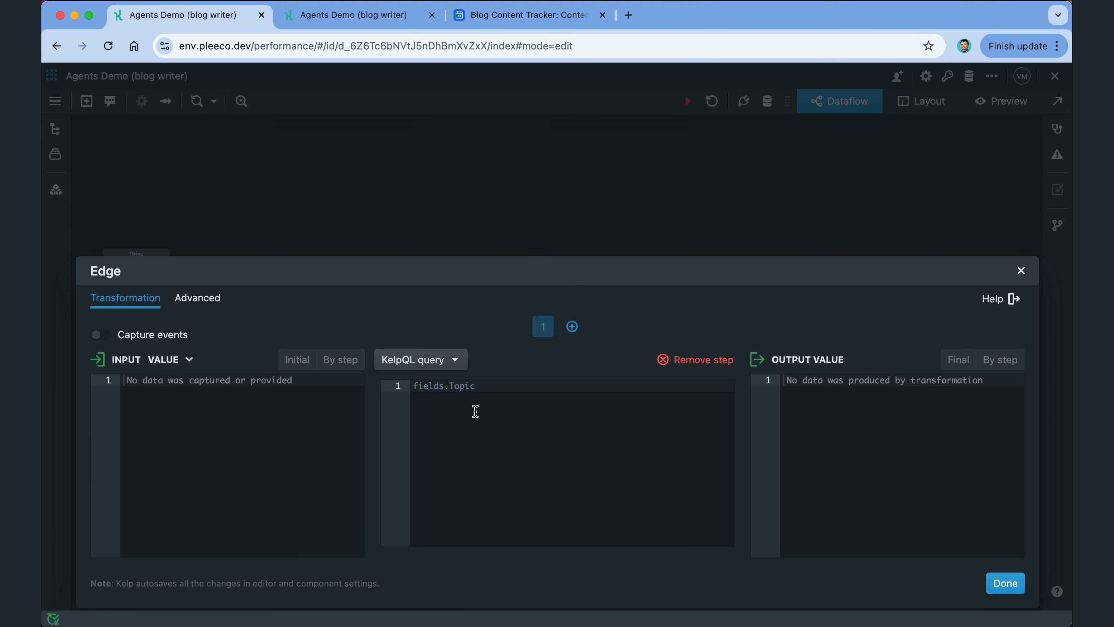
left_click(1005, 583)
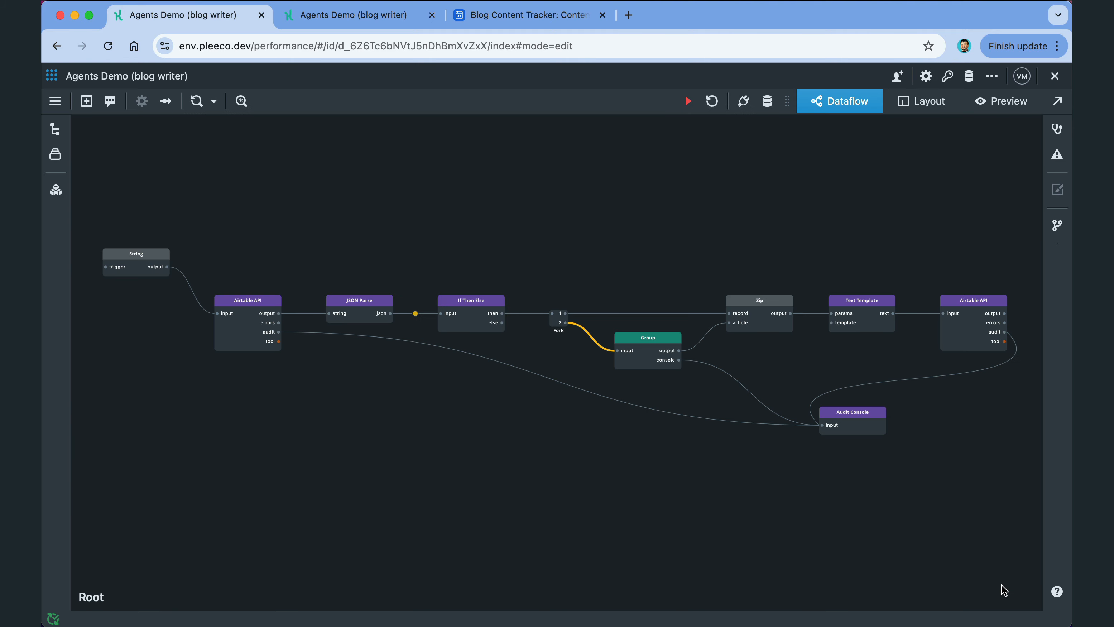
double_click(113, 306)
Step: Insert an Interval node between String and Airtable API with a wait of 300000
type("int")
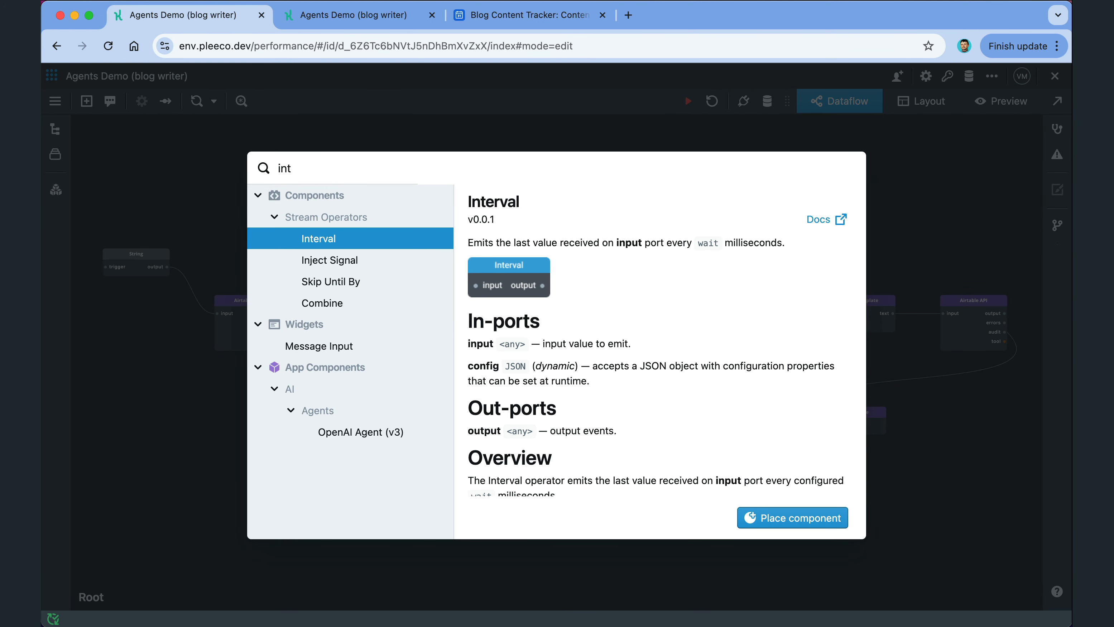
key("Return")
left_click(192, 290)
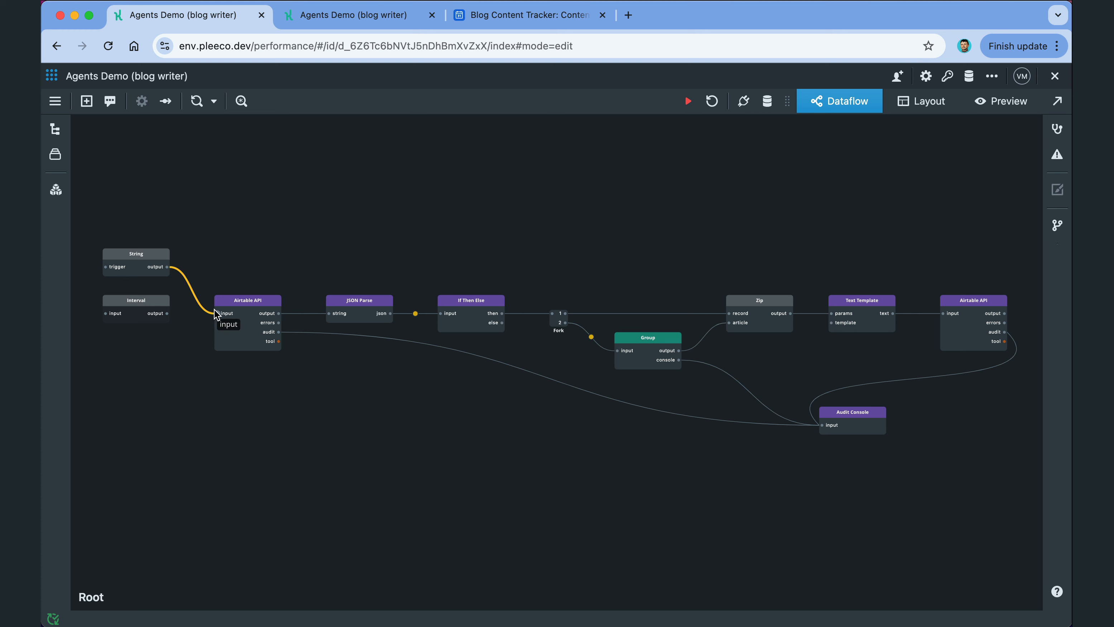
mouse_move(218, 314)
left_mouse_down()
mouse_move(101, 317)
mouse_move(217, 313)
left_mouse_up()
left_click(149, 298)
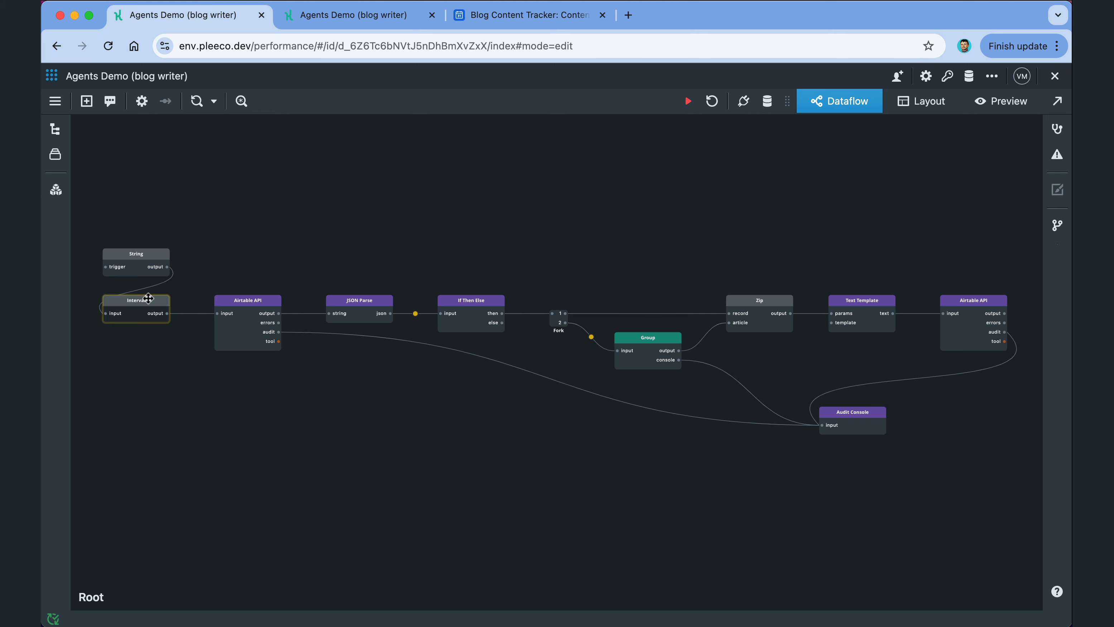
double_click(148, 298)
left_click(695, 224)
type("30")
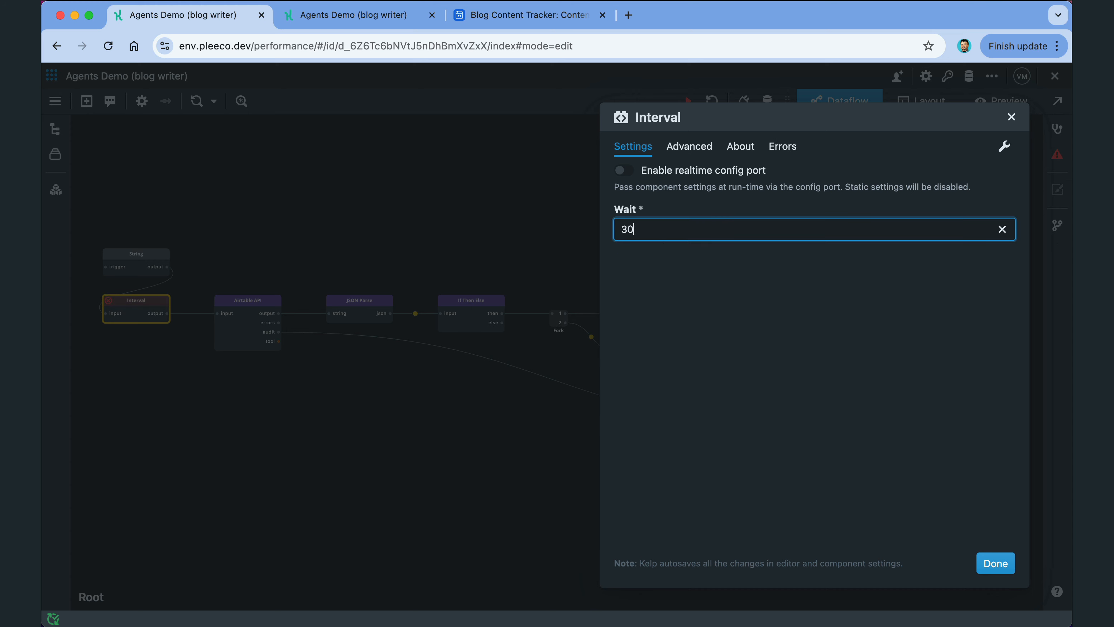
type("0000")
left_click(1000, 569)
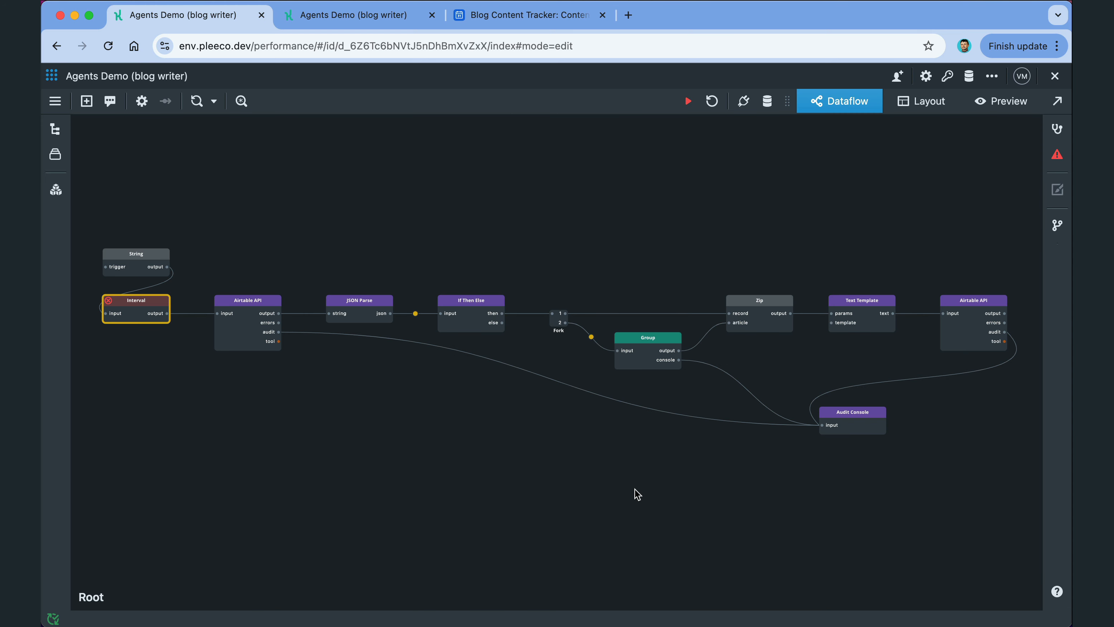
left_click(656, 191)
Step: Start Agents Demo (blog writer) from Agent Management and glance at its running details
left_click(52, 75)
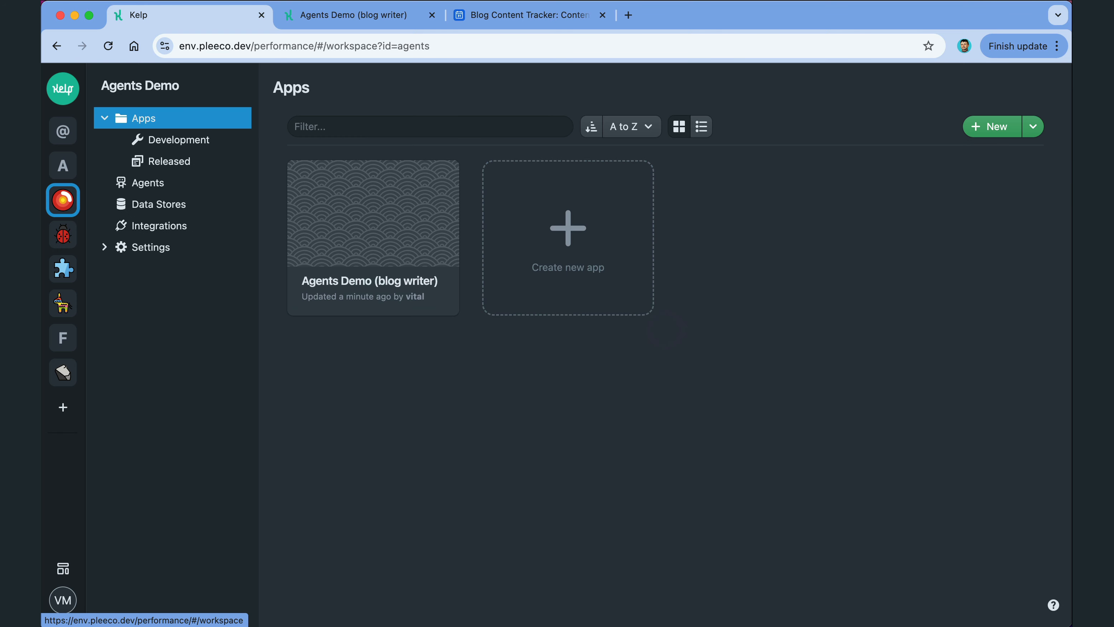
left_click(150, 182)
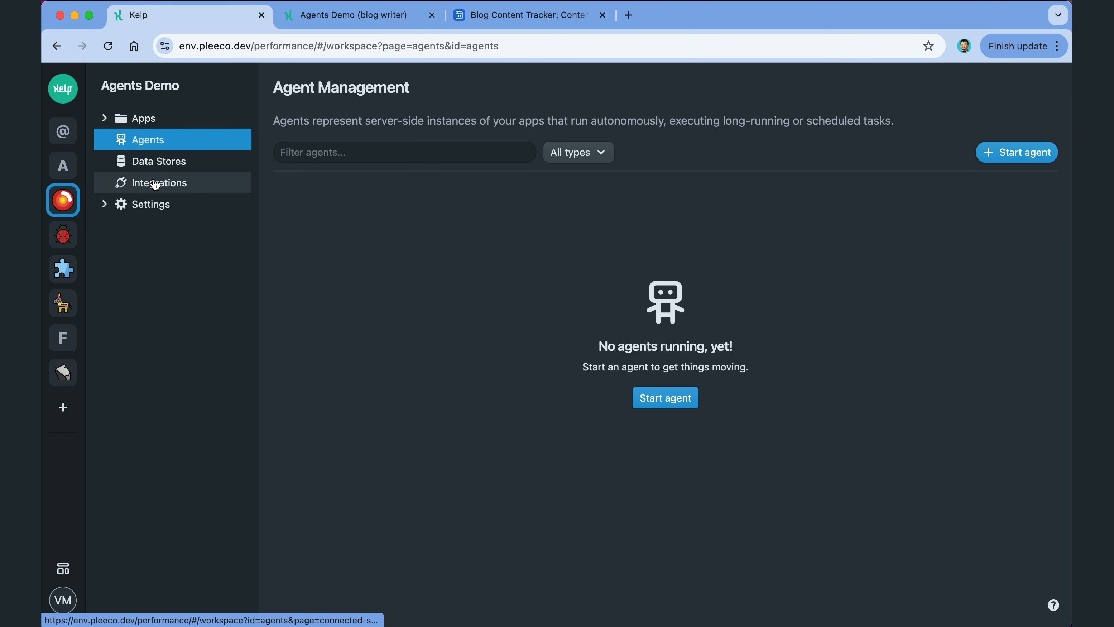
left_click(666, 398)
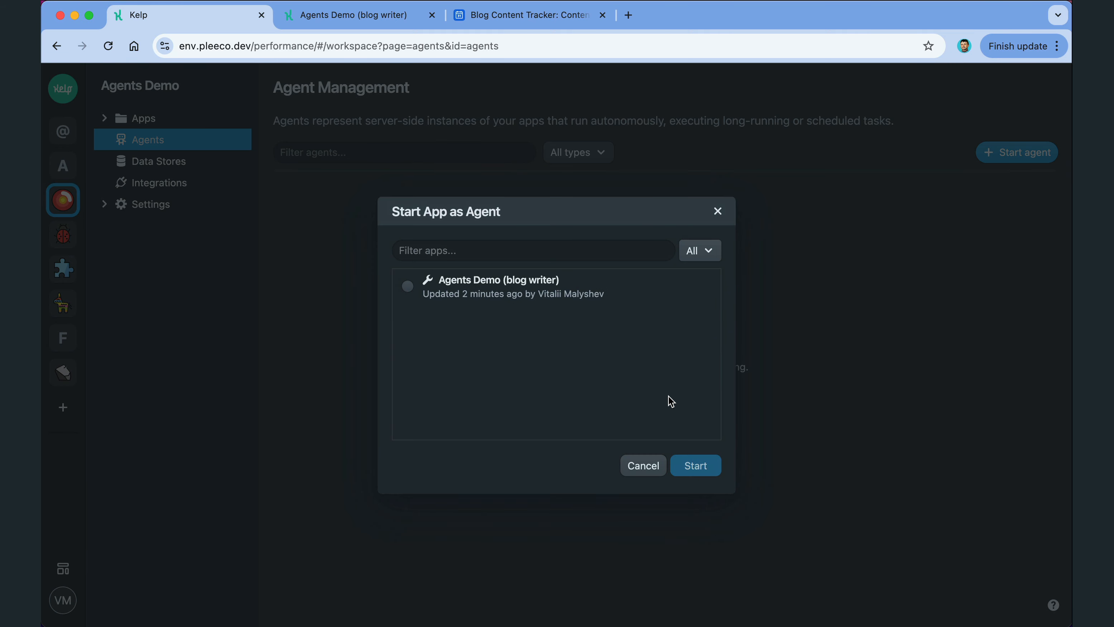
left_click(570, 284)
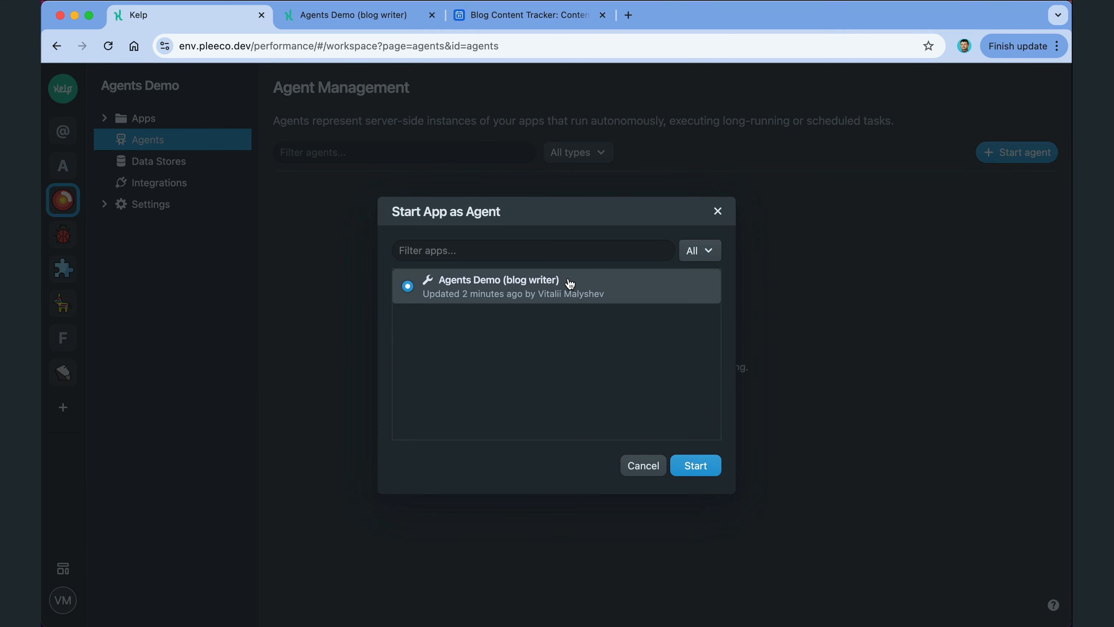
left_click(698, 463)
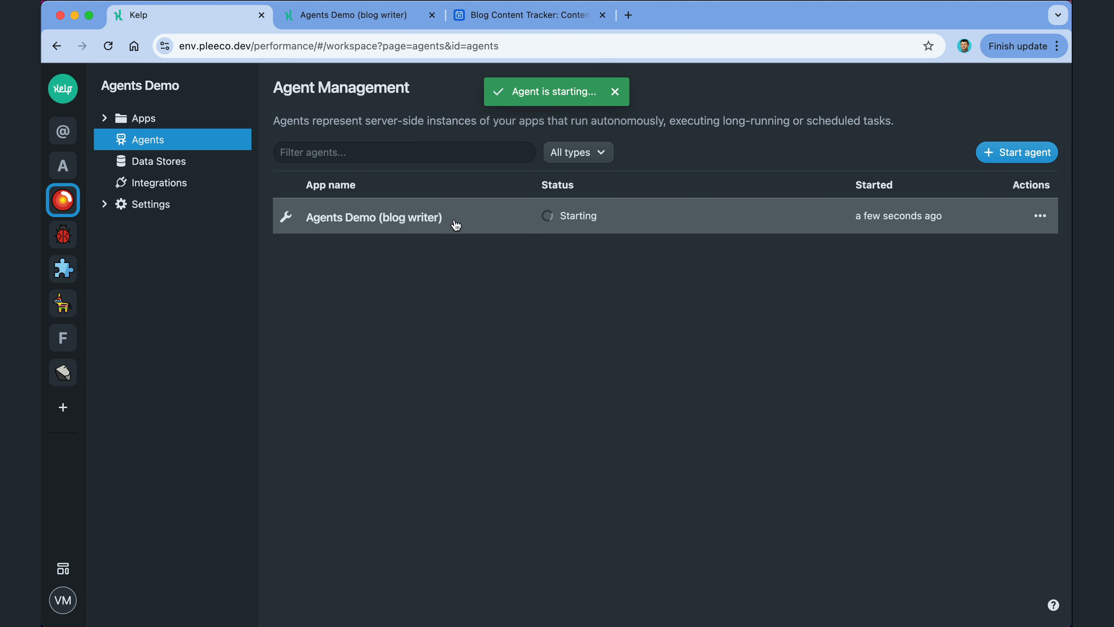
left_click(456, 224)
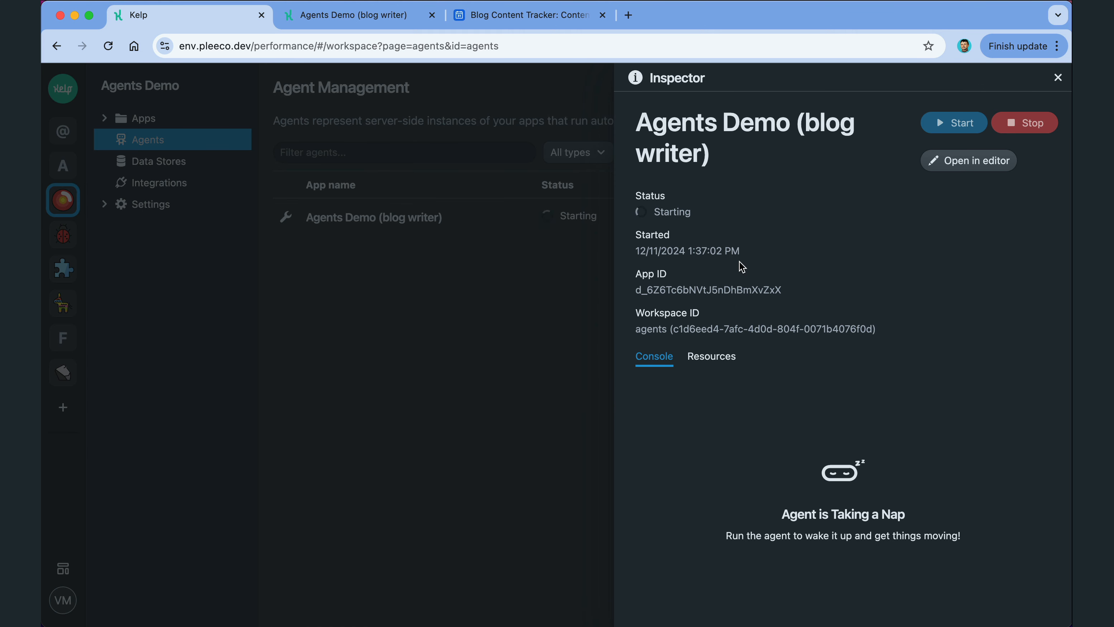
left_click(540, 249)
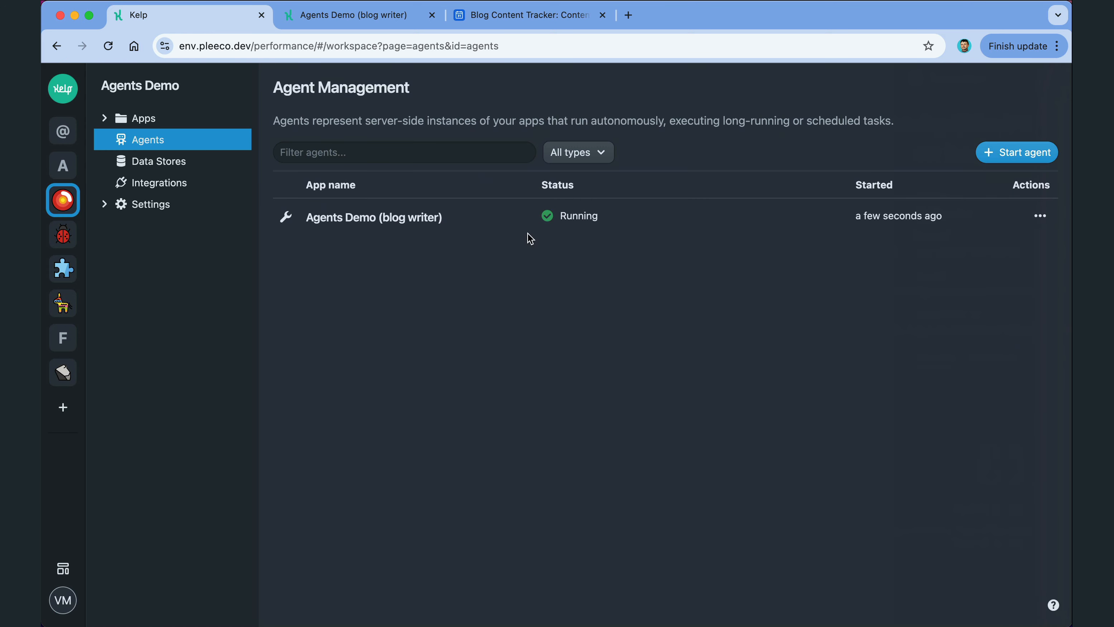
Step: Review the Airtable API Agent, Researcher, Writer and Editor threads, then check the Blog Content Tracker board
left_click(368, 18)
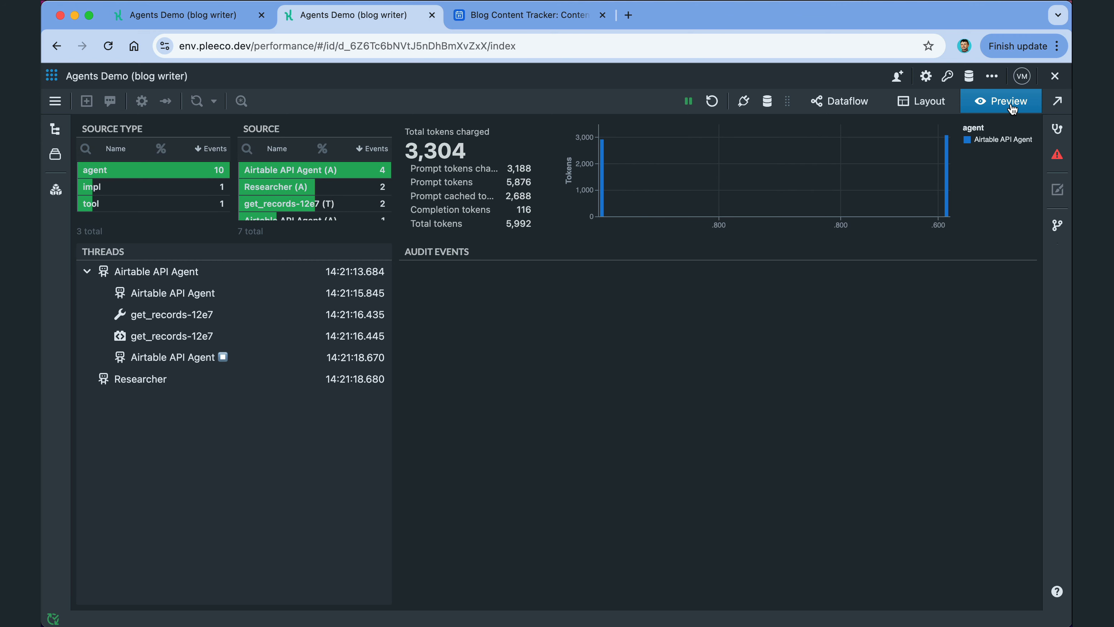
left_click(232, 277)
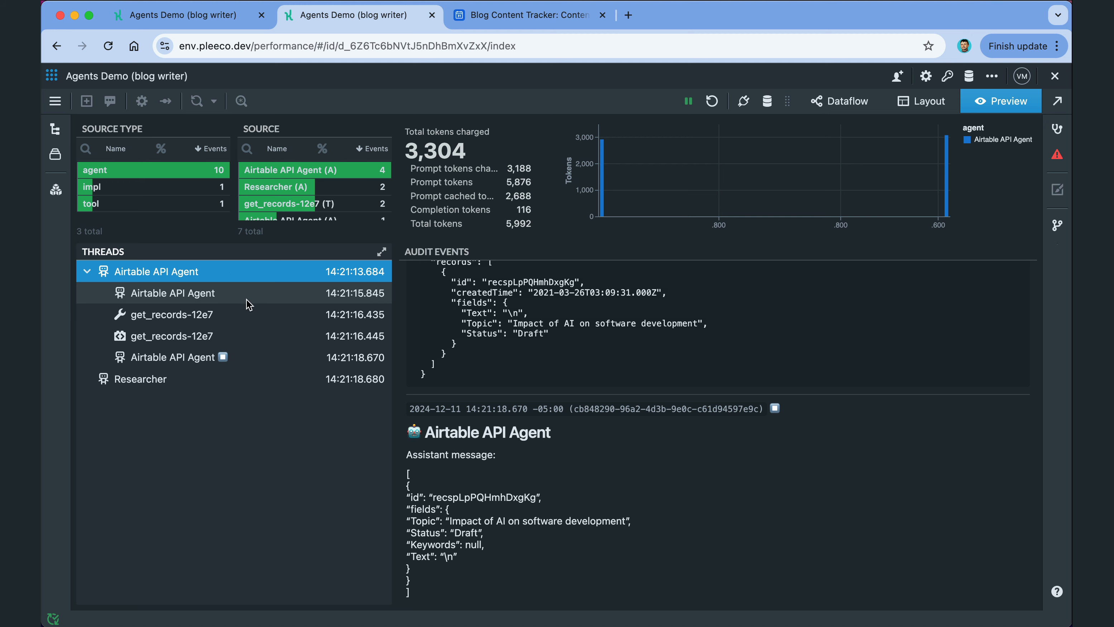
left_click(250, 387)
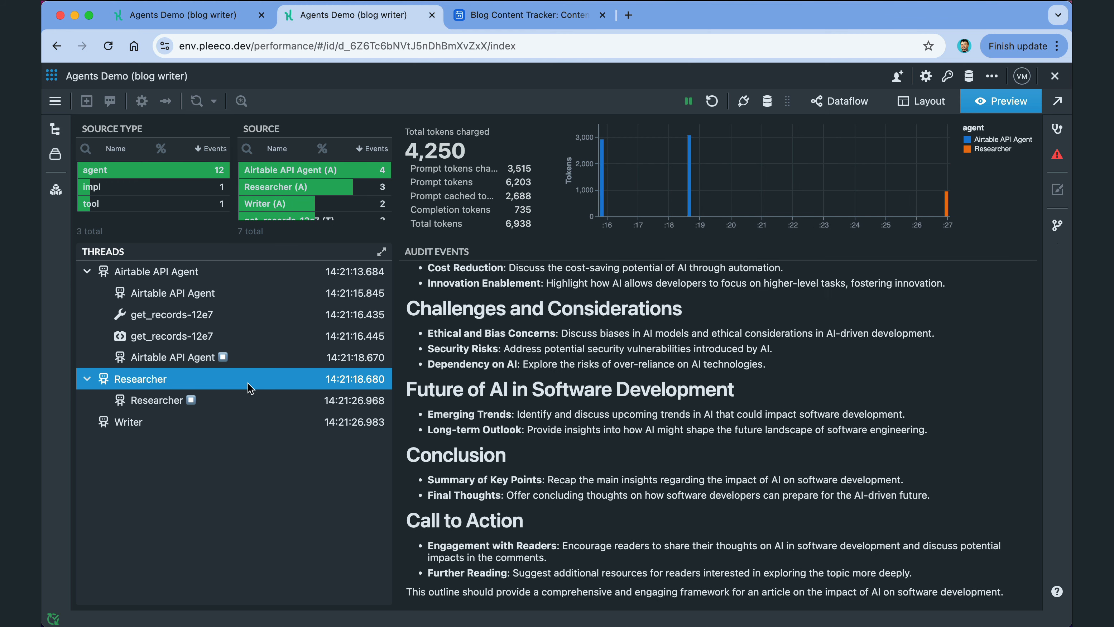
left_click(251, 422)
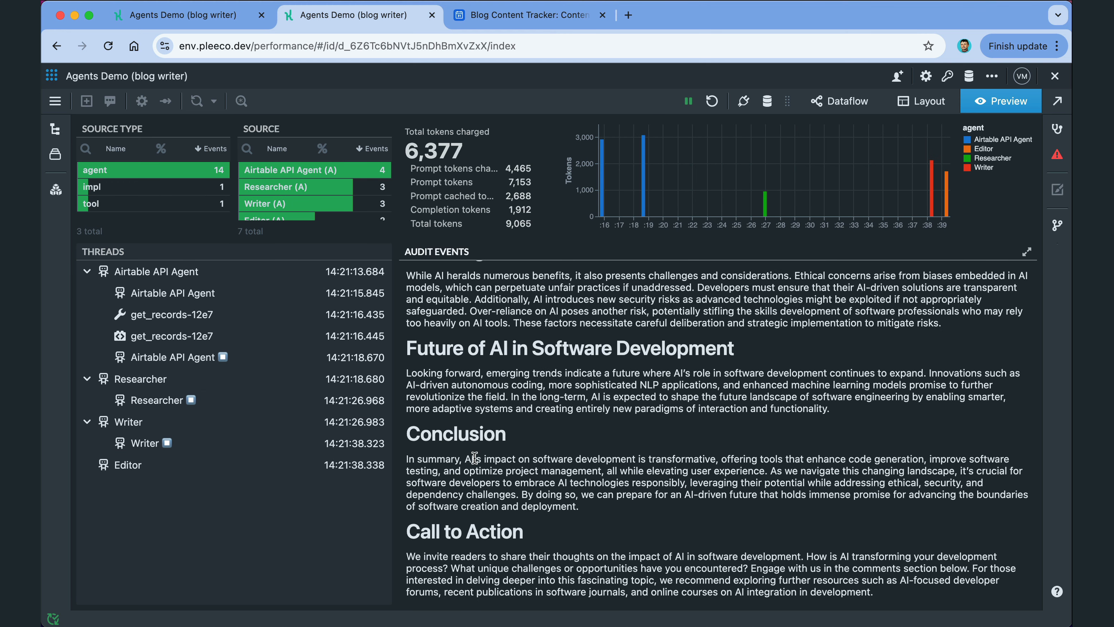
left_click(298, 466)
scroll(516, 472, "up", 6)
scroll(503, 415, "down", 6)
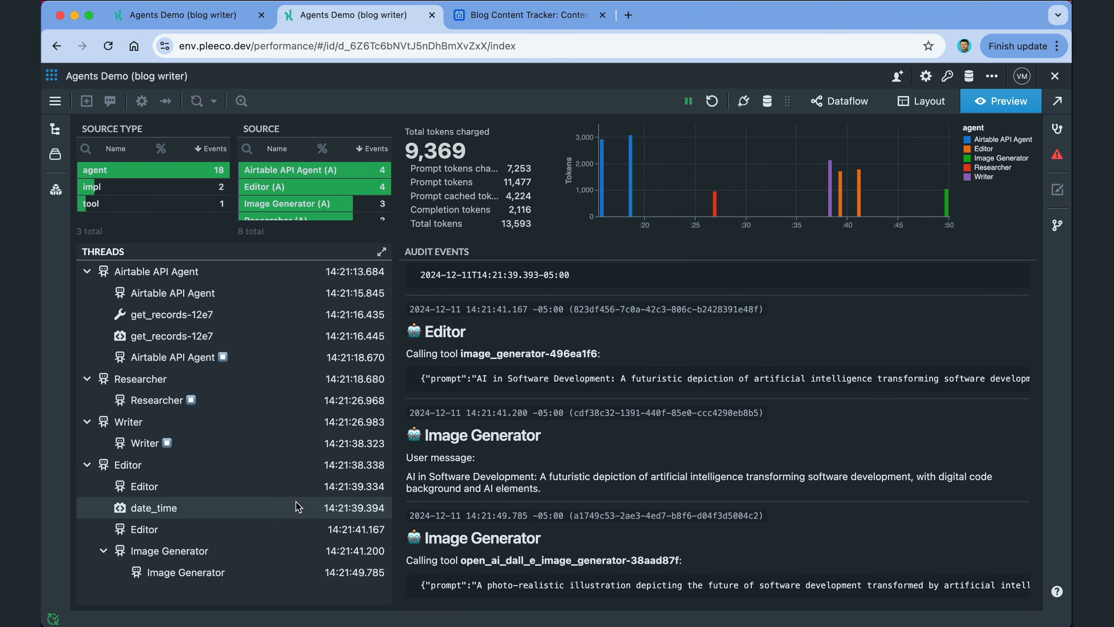
scroll(505, 461, "down", 8)
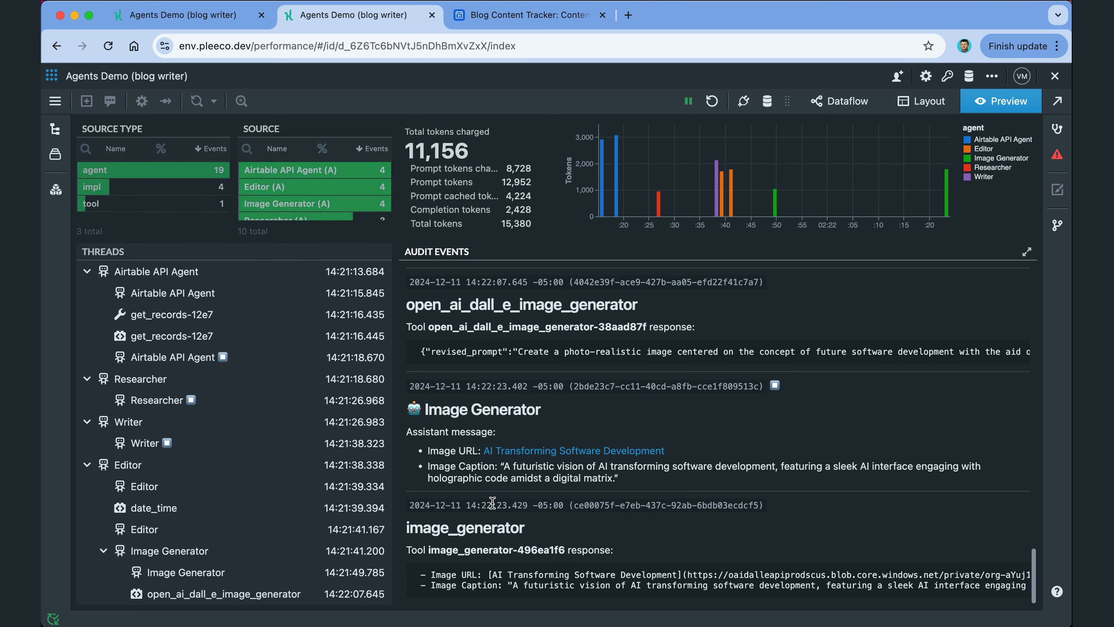
left_click(517, 22)
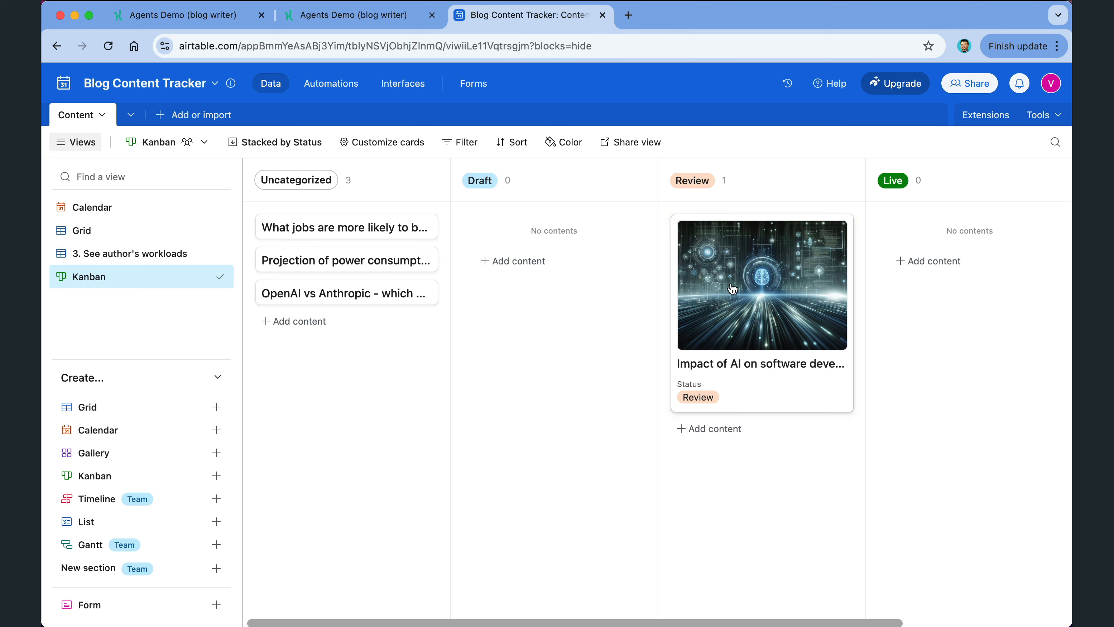
left_click(760, 328)
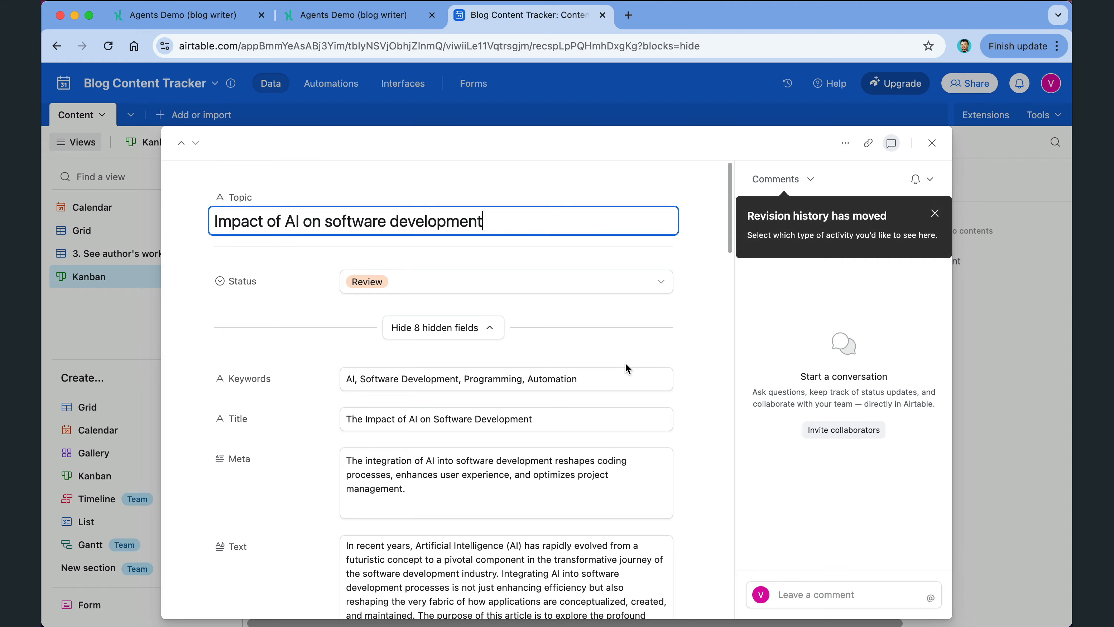
scroll(625, 363, "down", 15)
scroll(625, 364, "down", 15)
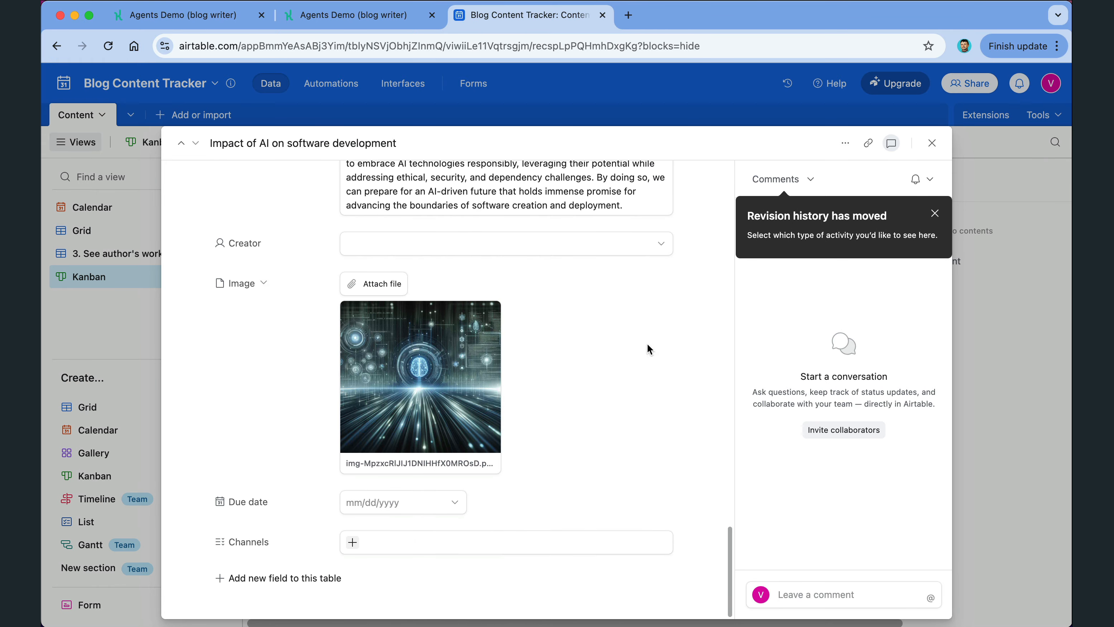
left_click(931, 143)
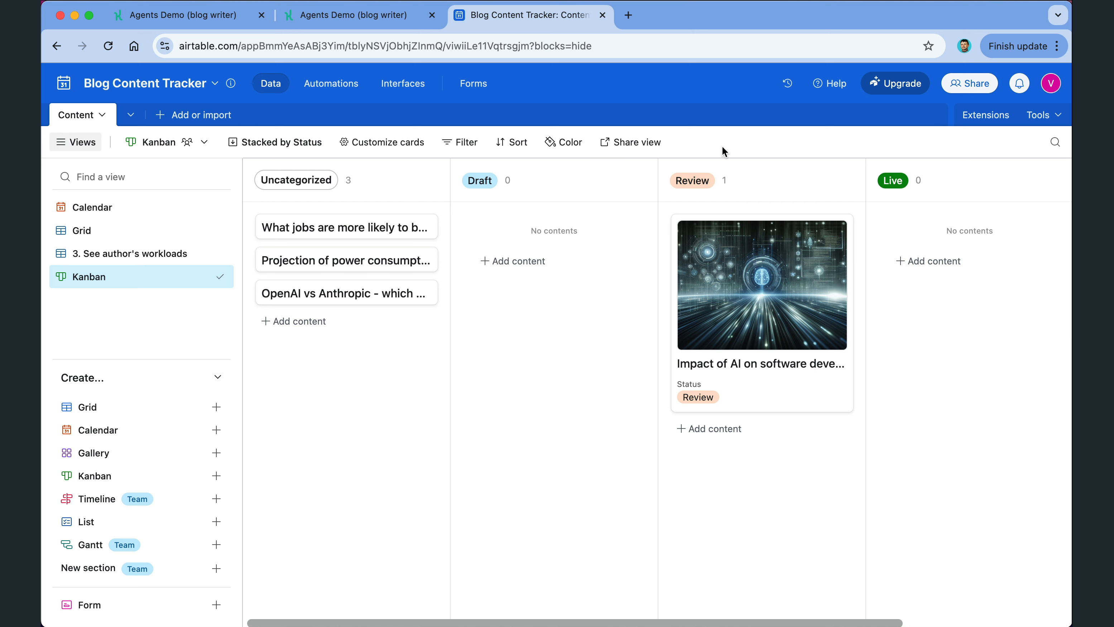